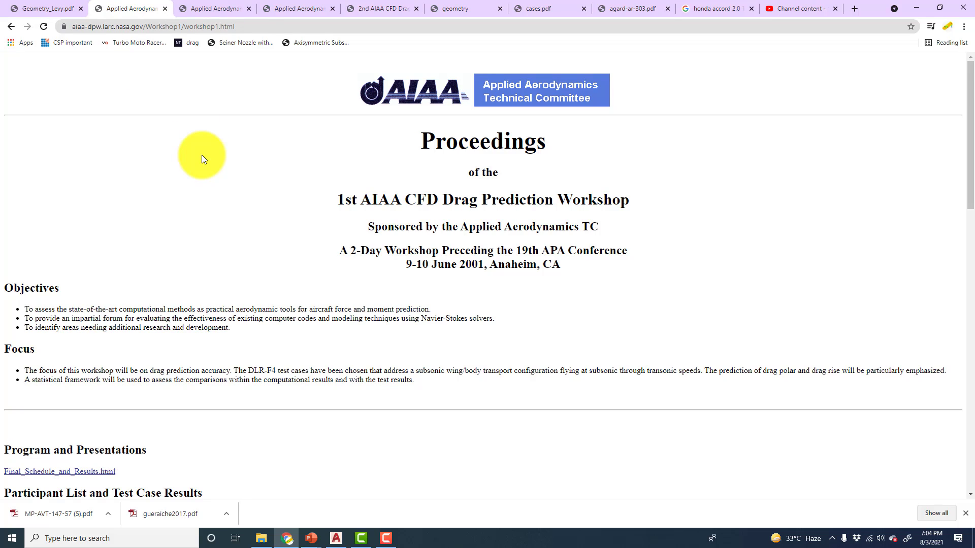
# Review the 1st AIAA CFD Drag Prediction Workshop page, including its test cases, geometry description and DLR-F4 data files
pyautogui.scroll(-5, 200, 193)
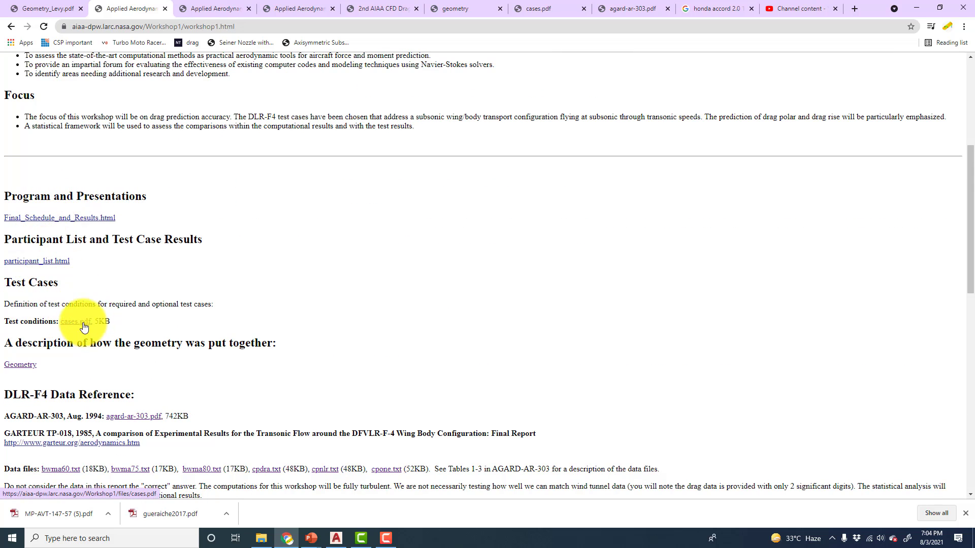
pyautogui.scroll(5, 96, 318)
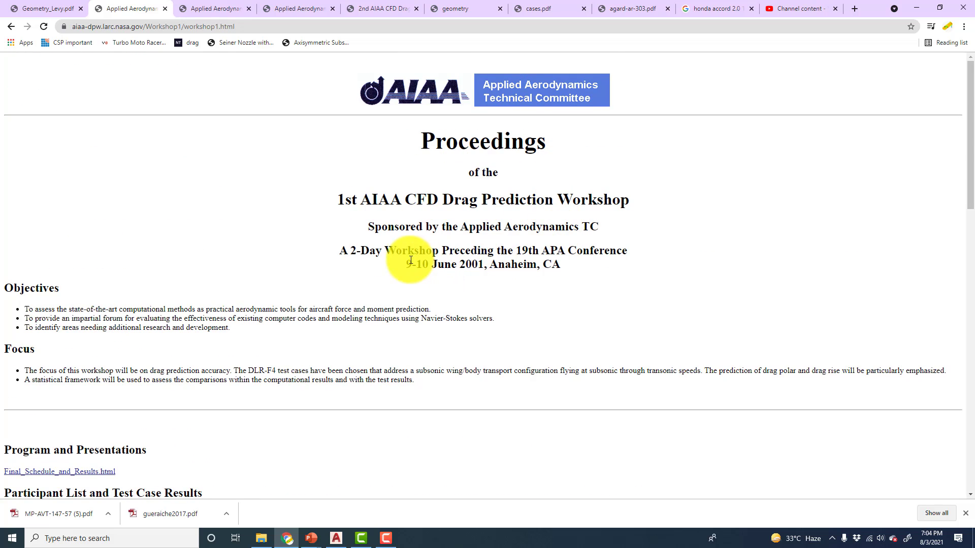
pyautogui.scroll(-6, 9, 191)
pyautogui.scroll(-2, 38, 211)
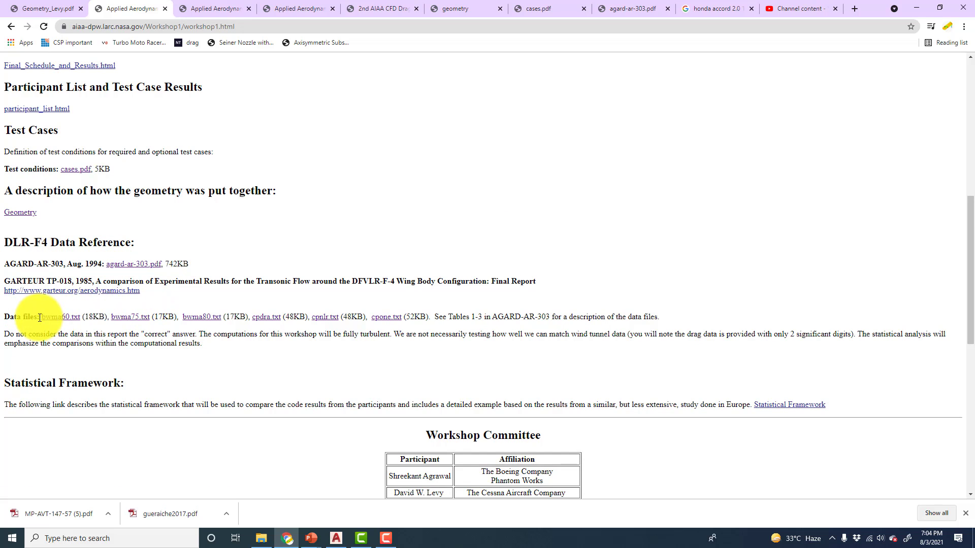
pyautogui.scroll(-7, 283, 301)
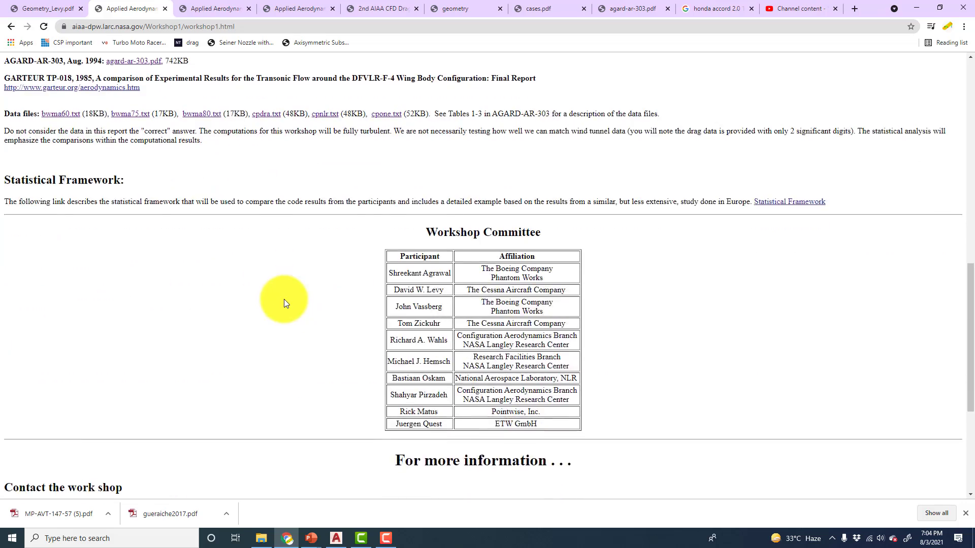
pyautogui.scroll(5, 283, 300)
pyautogui.scroll(5, 191, 199)
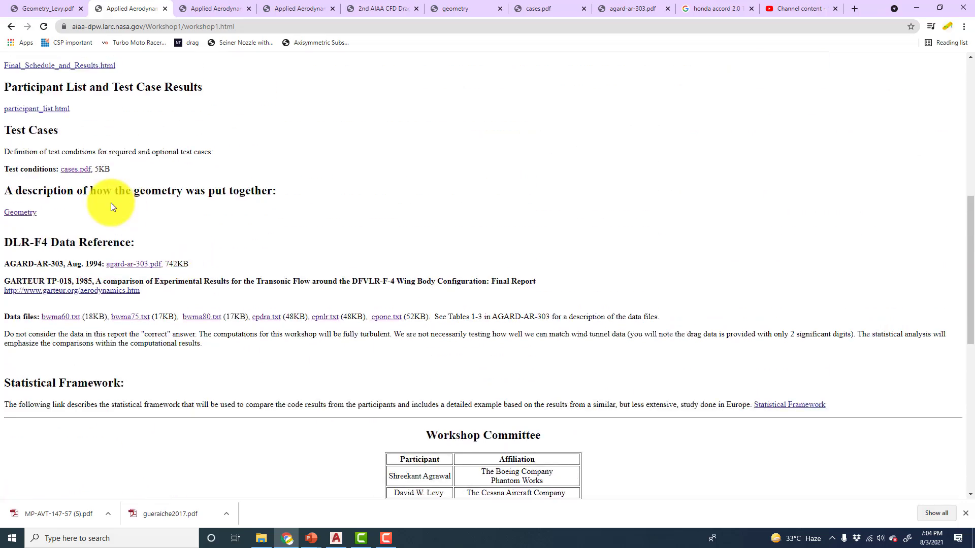
# Review the 2nd AIAA CFD Drag Prediction Workshop page, including its DLR F6 geometry, test case and committee sections
pyautogui.click(213, 9)
pyautogui.scroll(4, 145, 71)
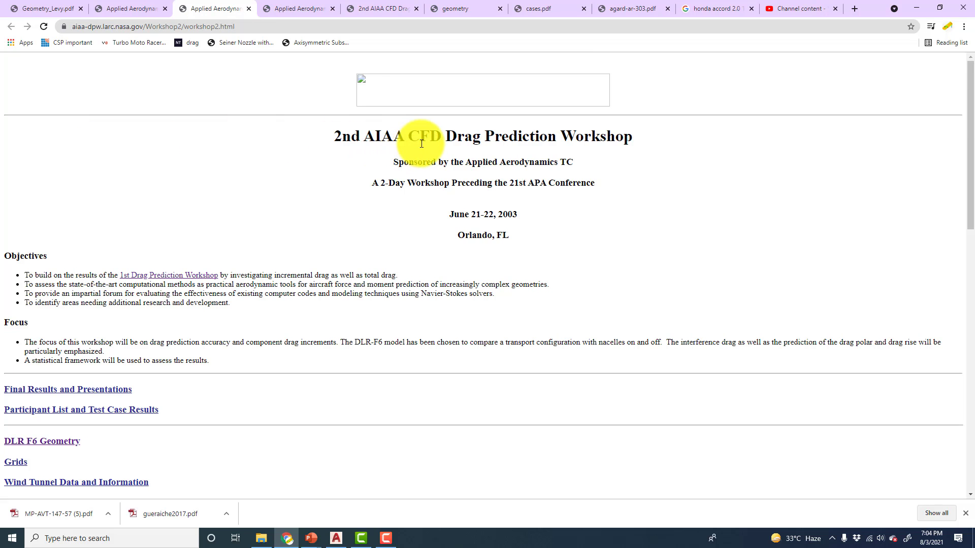
pyautogui.scroll(-10, 132, 282)
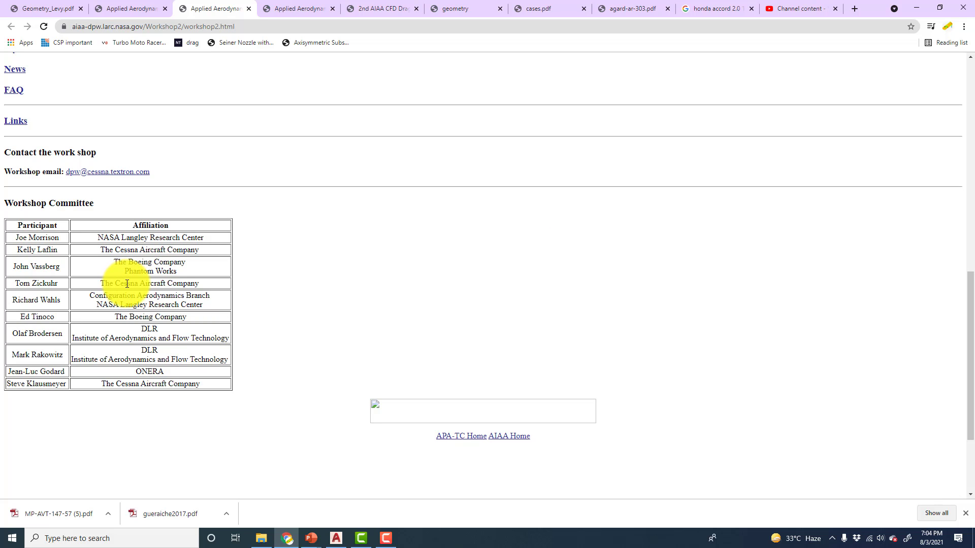
pyautogui.scroll(10, 127, 283)
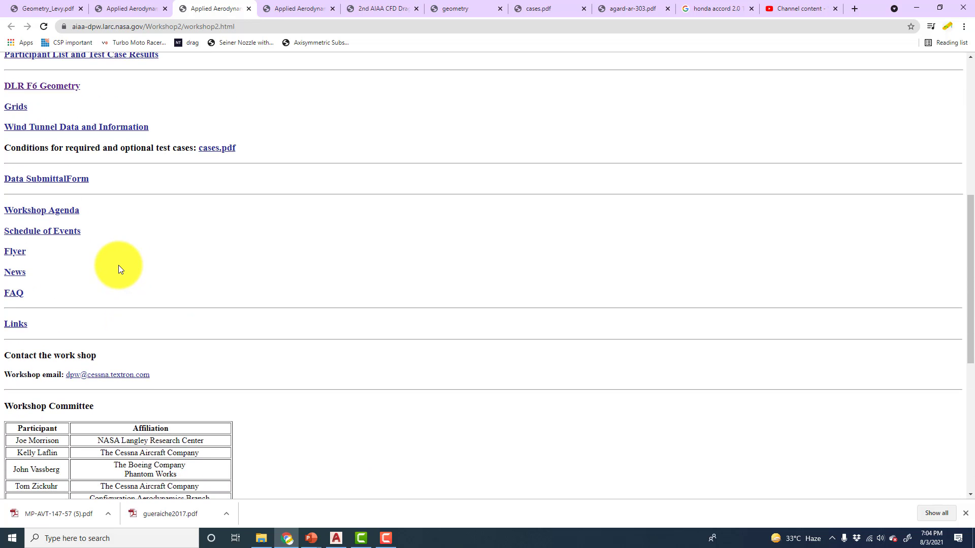
pyautogui.scroll(-10, 118, 268)
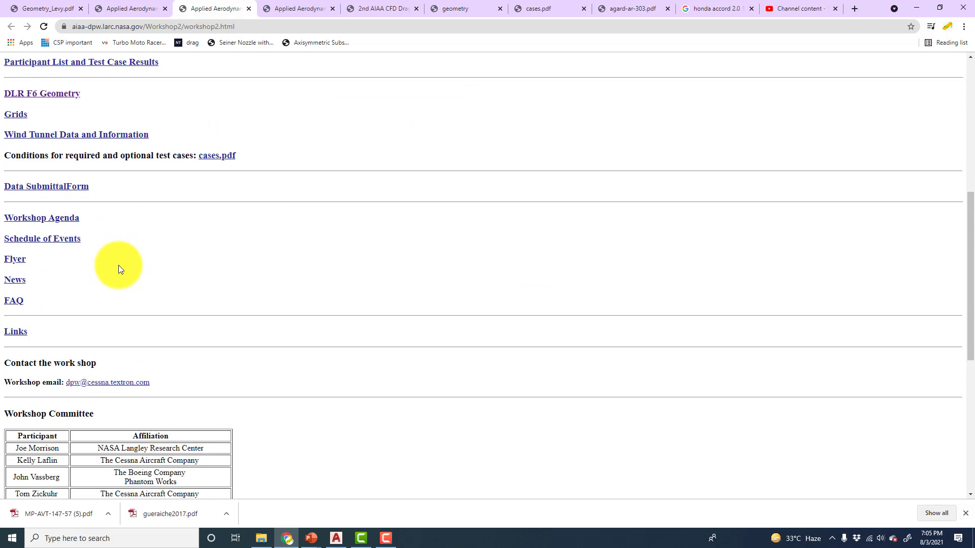
pyautogui.scroll(6, 118, 265)
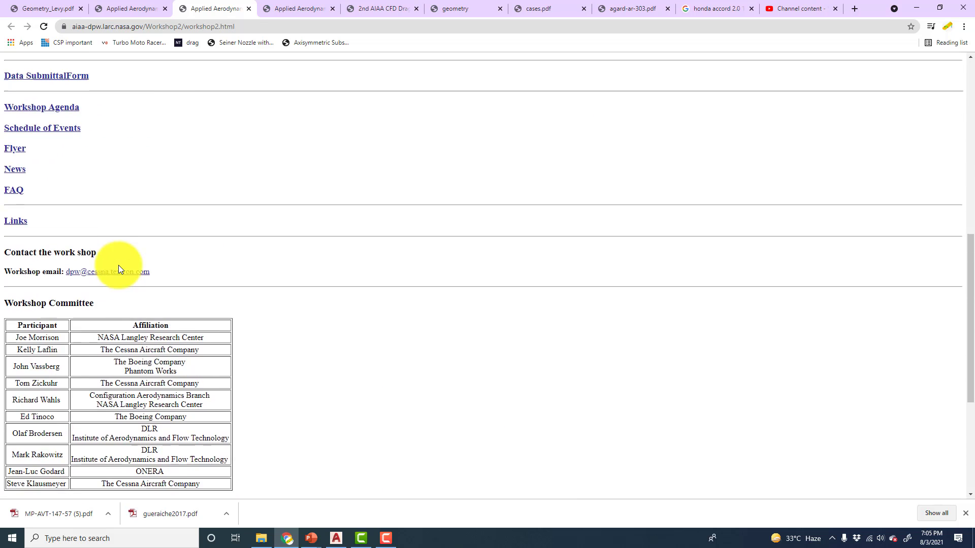
# Look over the duplicate first workshop page and examine the DLR-F6 CAD models and wind tunnel reference geometry
pyautogui.click(285, 8)
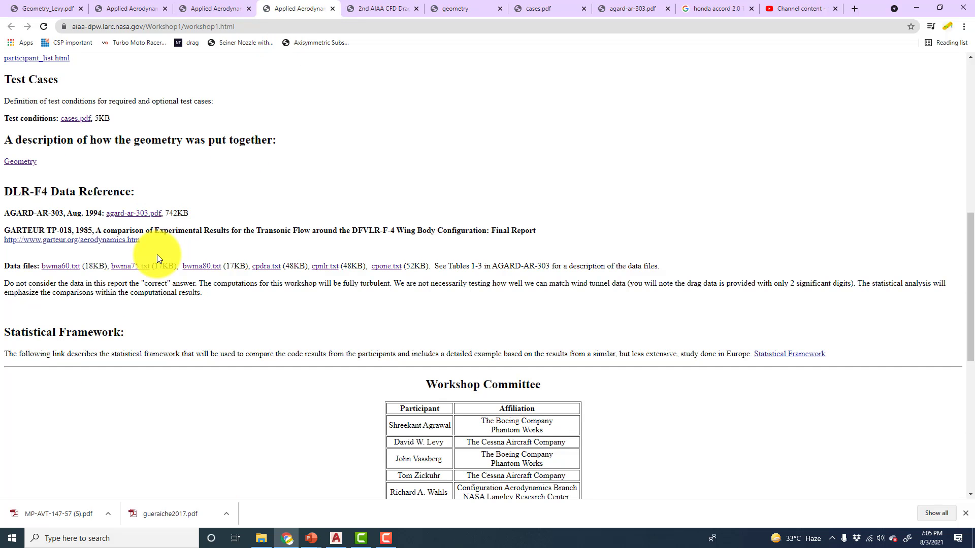
pyautogui.scroll(-7, 157, 254)
pyautogui.scroll(-2, 203, 263)
pyautogui.scroll(7, 206, 259)
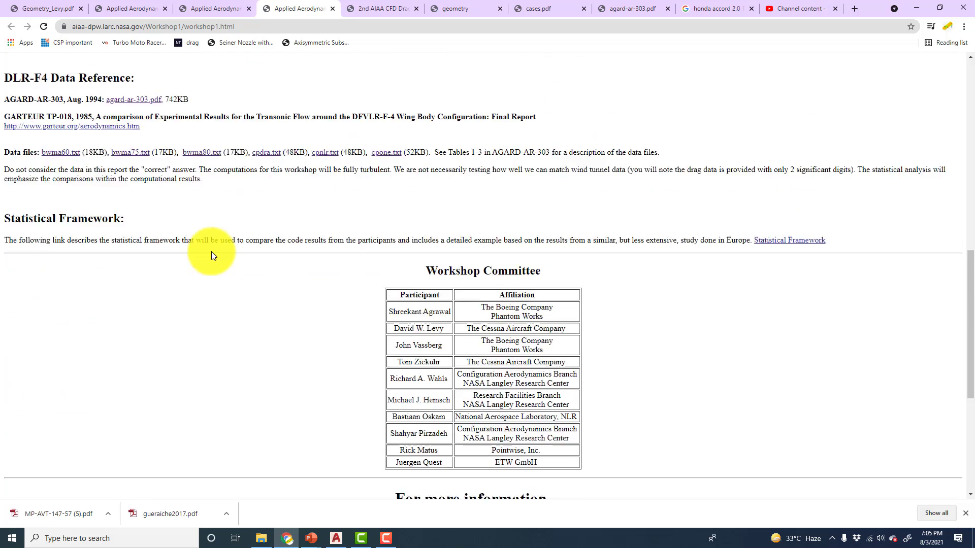
pyautogui.click(386, 5)
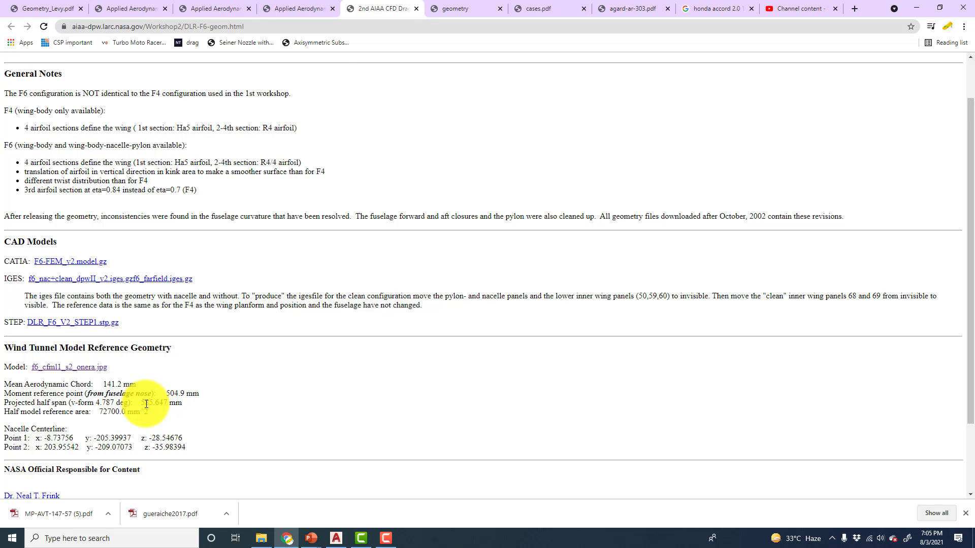
# Examine the notes on geometry preparation and the required and optional test conditions in cases.pdf
pyautogui.click(479, 7)
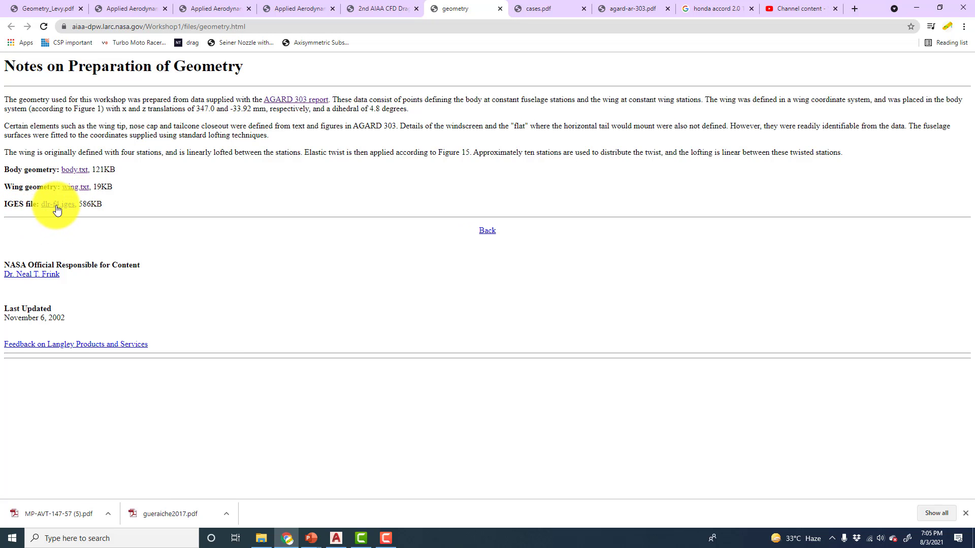
pyautogui.click(538, 9)
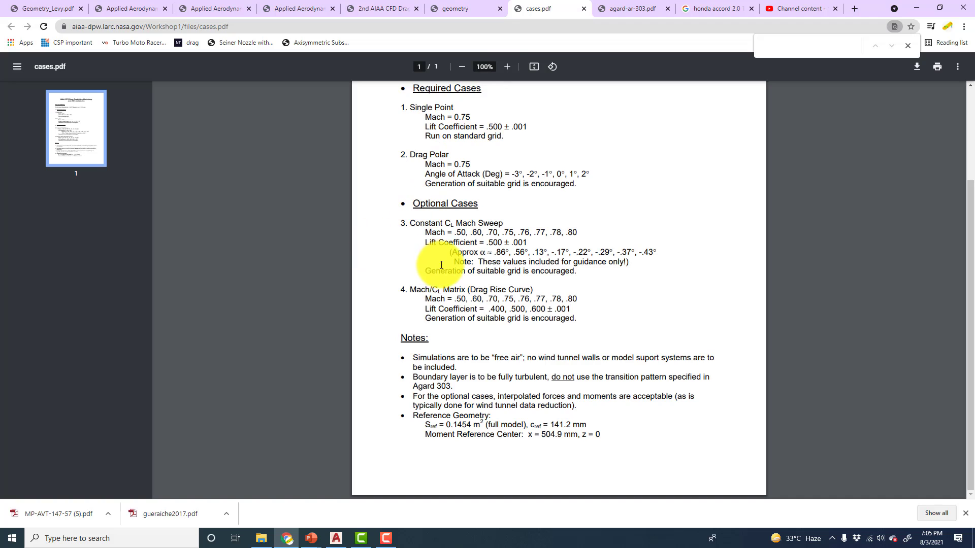
pyautogui.scroll(3, 441, 265)
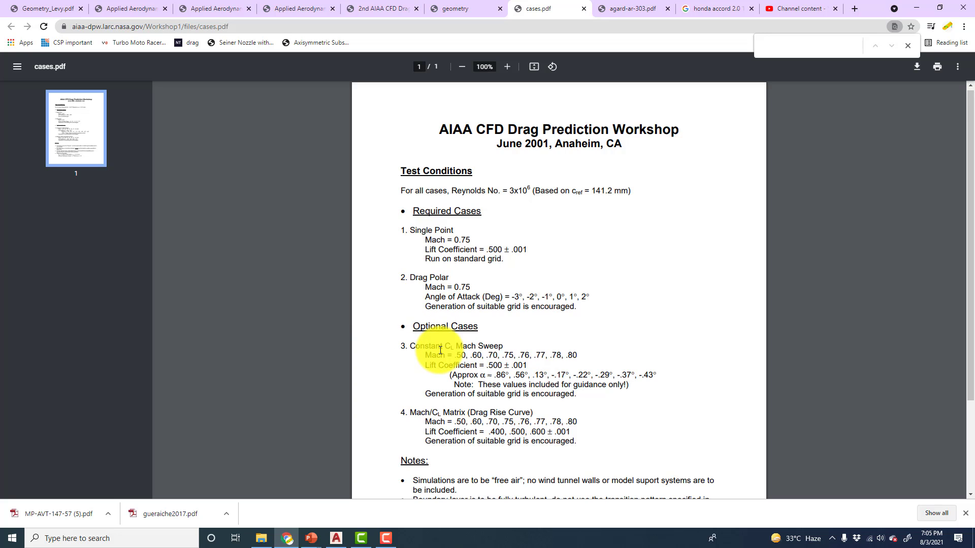
pyautogui.scroll(-3, 435, 351)
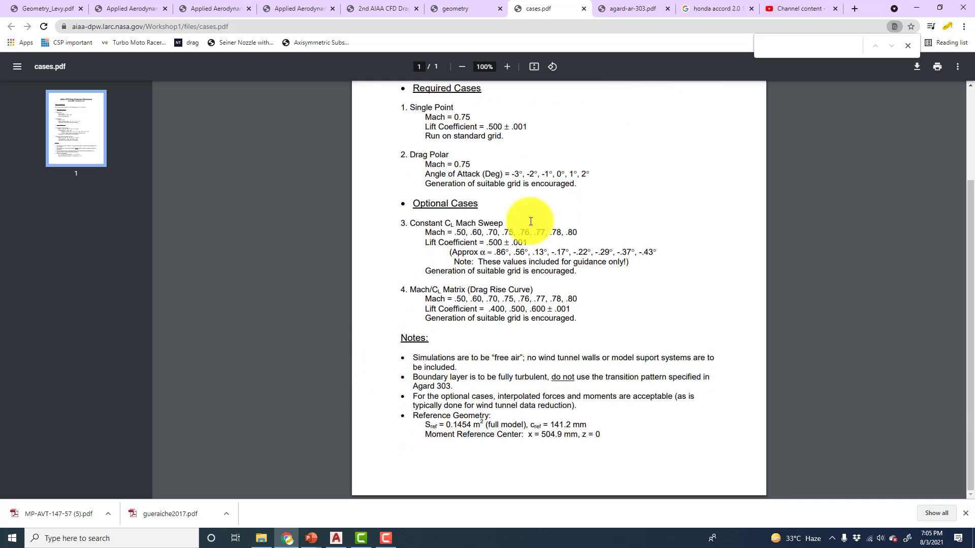
# Examine the AGARD Advisory Report 303 from its cover to the DLR-F4 wing body configuration description
pyautogui.click(631, 8)
pyautogui.scroll(3, 520, 227)
pyautogui.scroll(4, 520, 226)
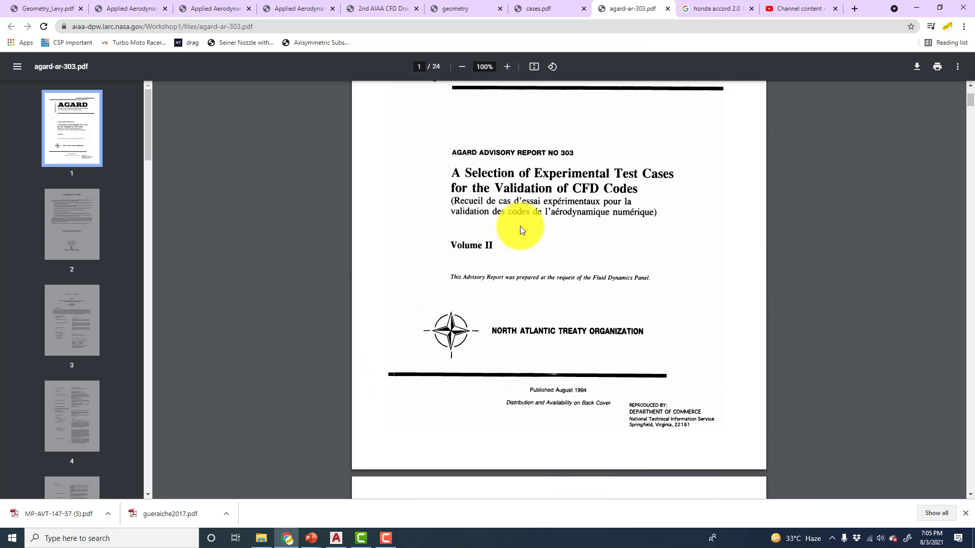
pyautogui.scroll(-12, 520, 226)
pyautogui.scroll(-5, 520, 226)
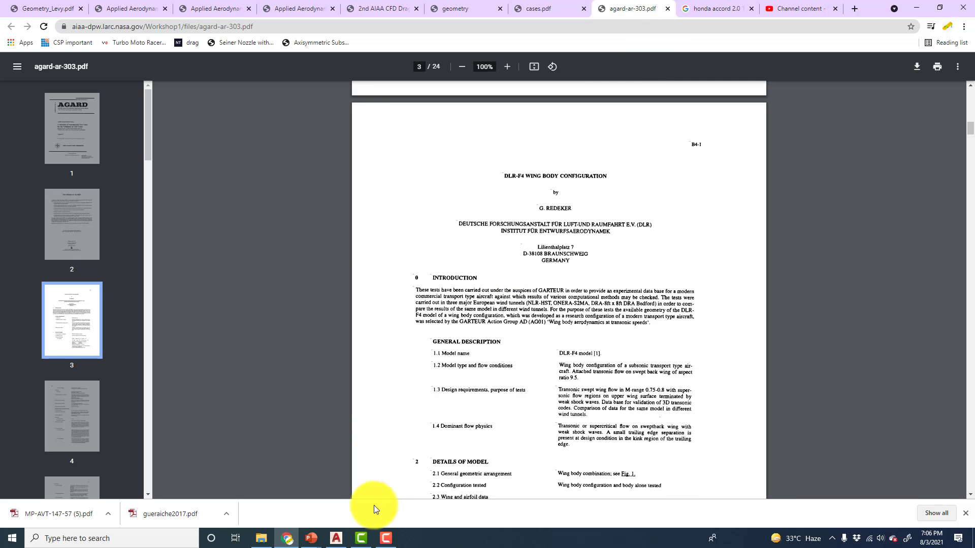
# Switch to AutoCAD and draw a vertical 240.1 mm line downward from a point near the middle of the drawing area
pyautogui.click(335, 537)
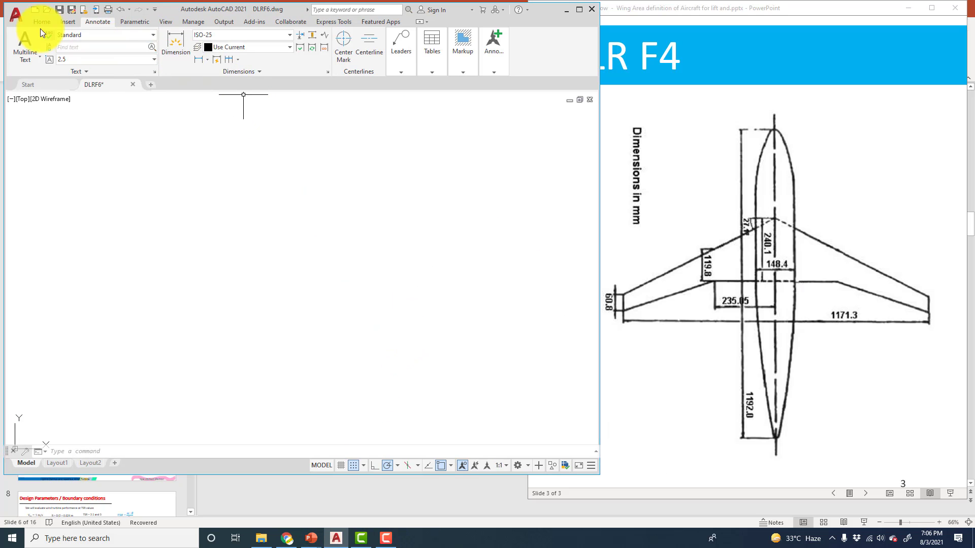
pyautogui.click(41, 23)
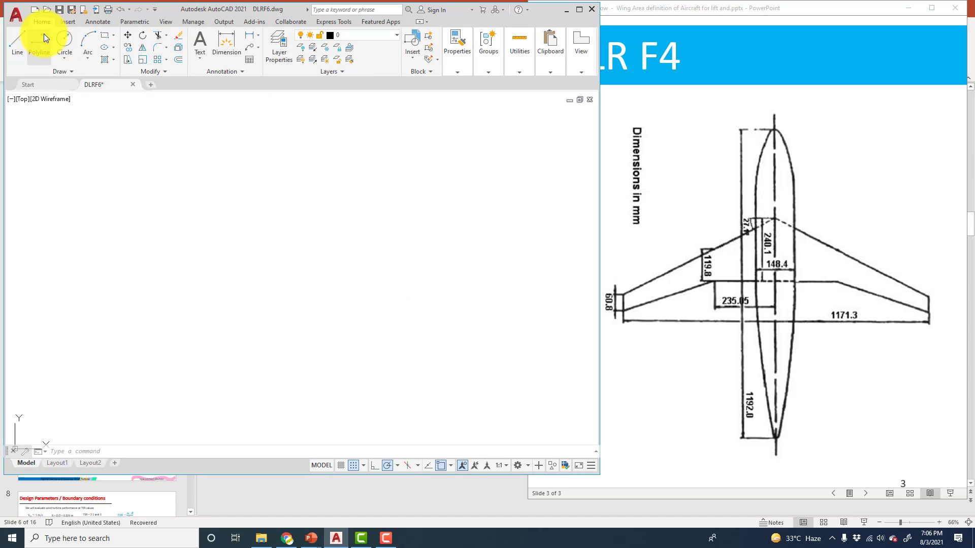
pyautogui.click(18, 44)
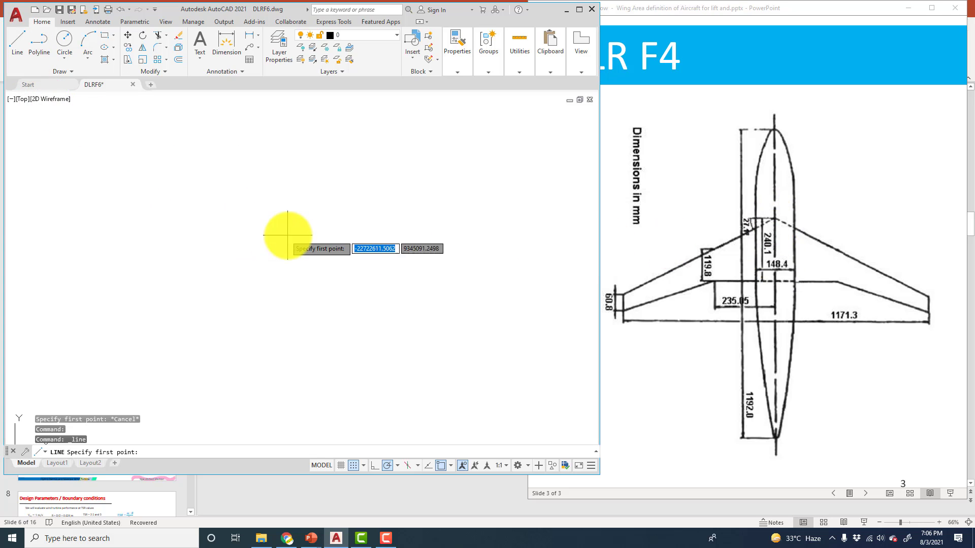
pyautogui.click(293, 205)
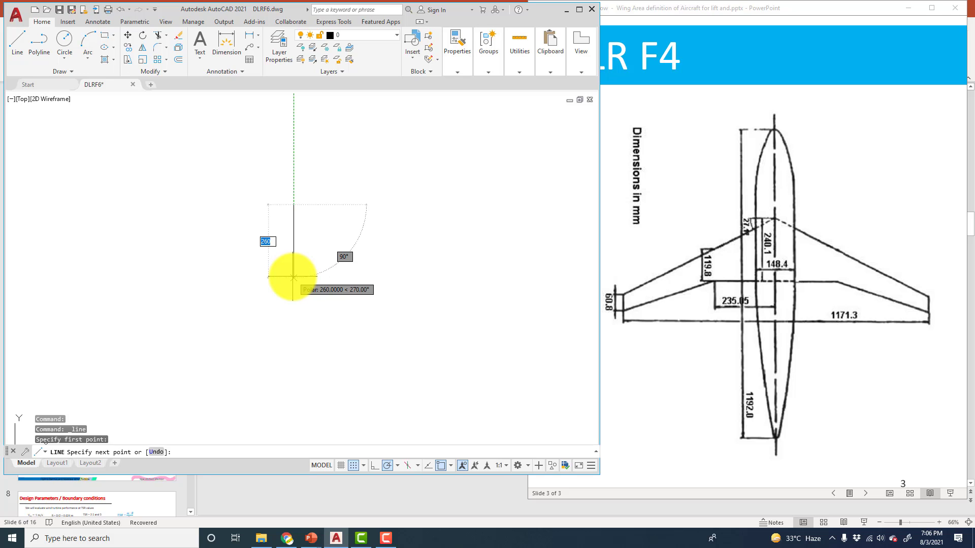
pyautogui.write('240.1')
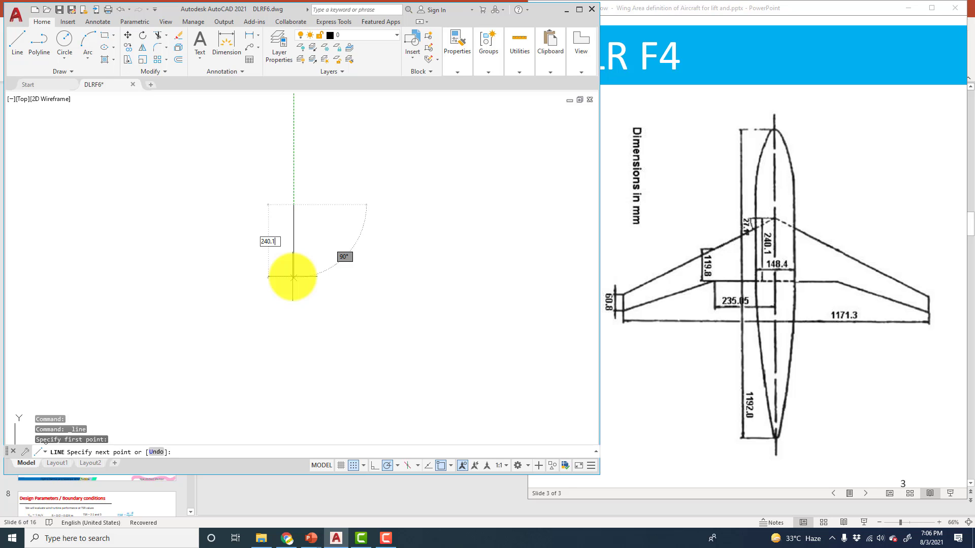
pyautogui.press('Return')
pyautogui.press('Escape')
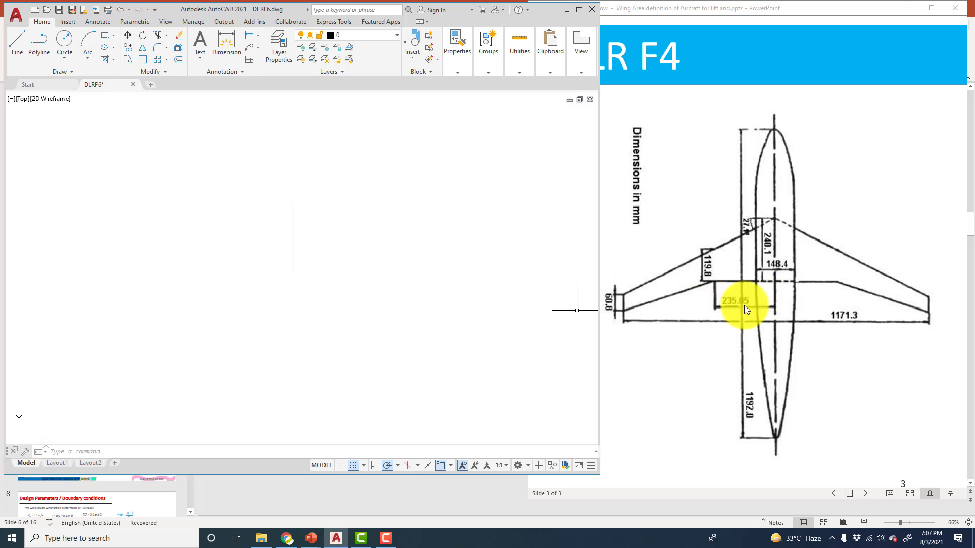
# Check the object snap modes, and draw a horizontal 235.05 mm line leftward from the lower end of the vertical line
pyautogui.click(25, 44)
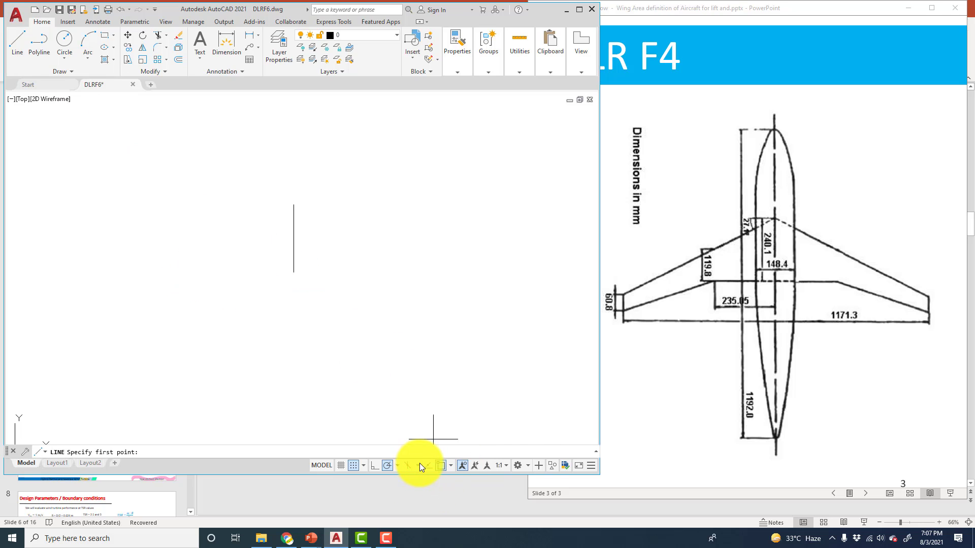
pyautogui.click(451, 465)
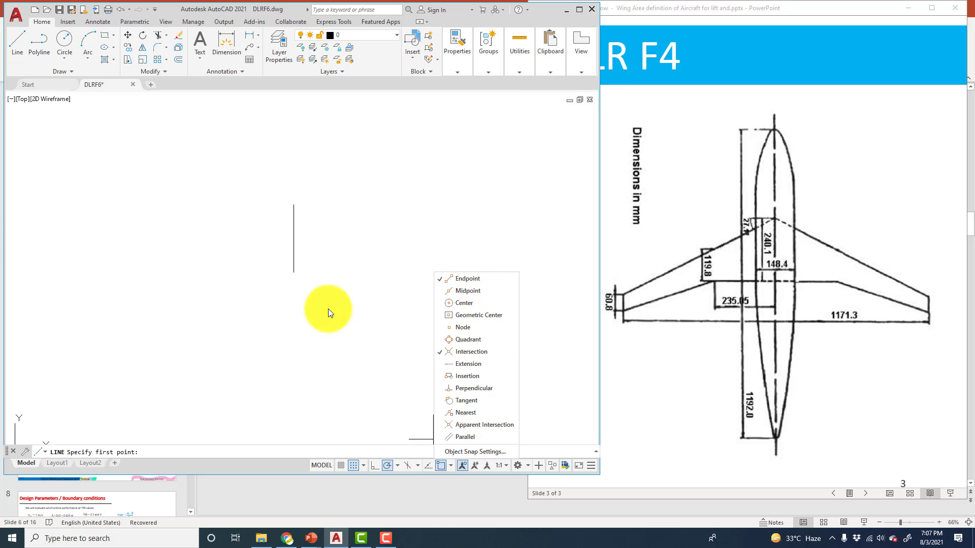
pyautogui.click(305, 308)
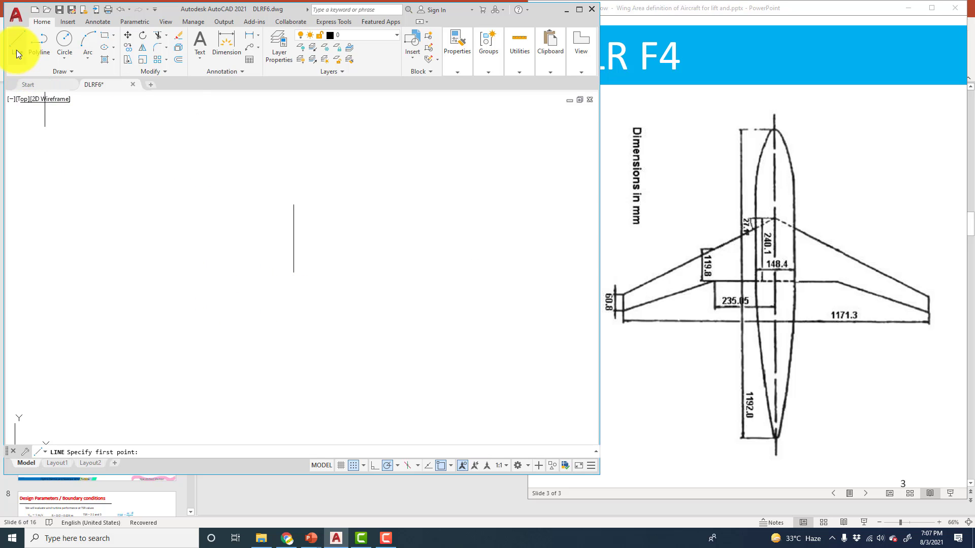
pyautogui.click(17, 43)
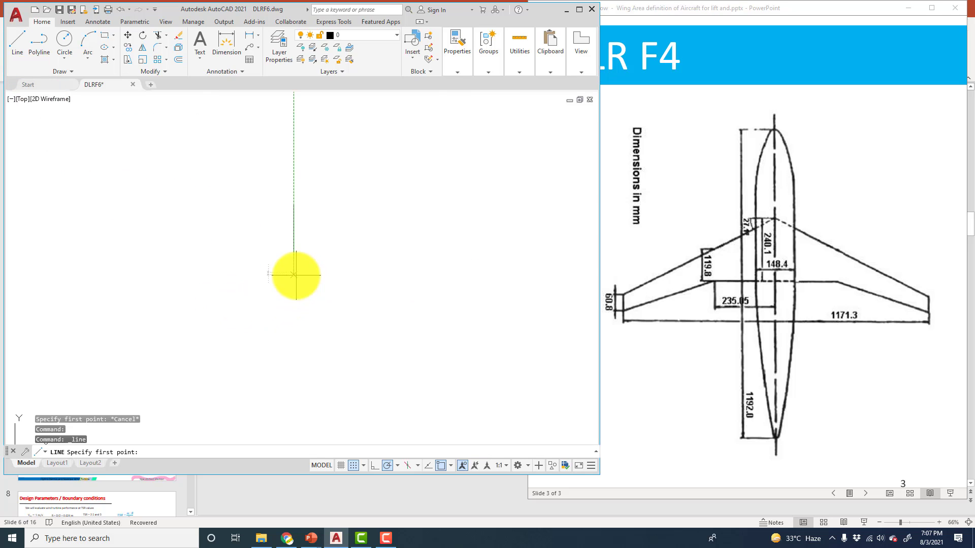
pyautogui.click(294, 273)
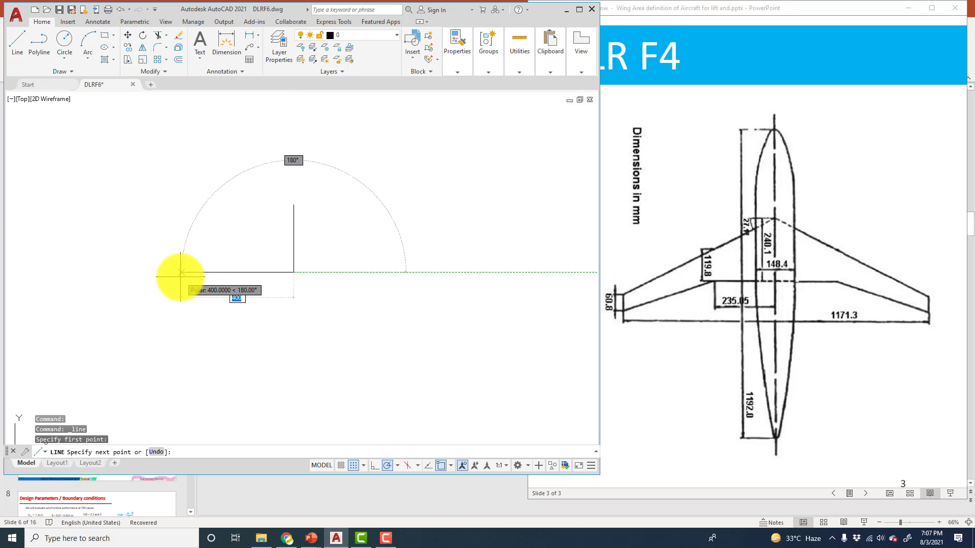
pyautogui.write('235.05')
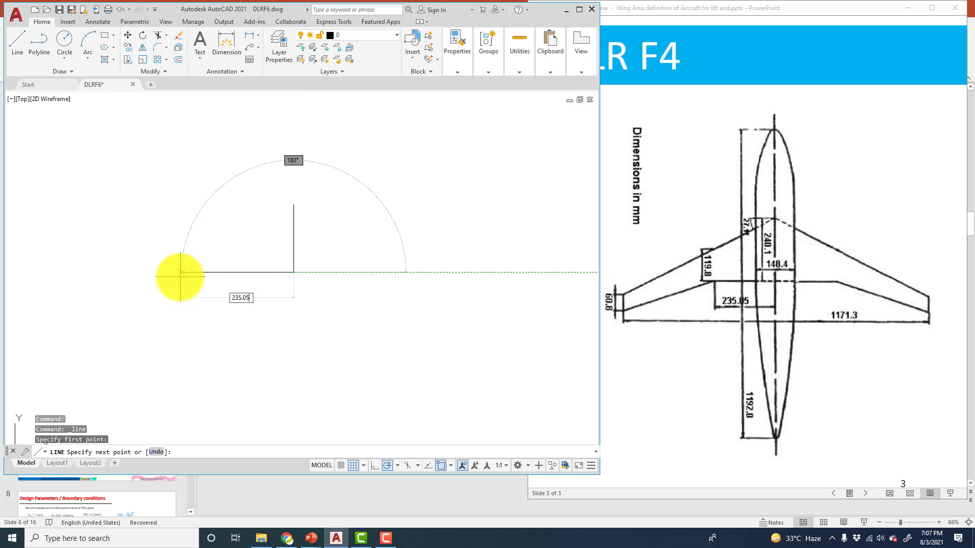
pyautogui.press('Return')
pyautogui.press('Escape')
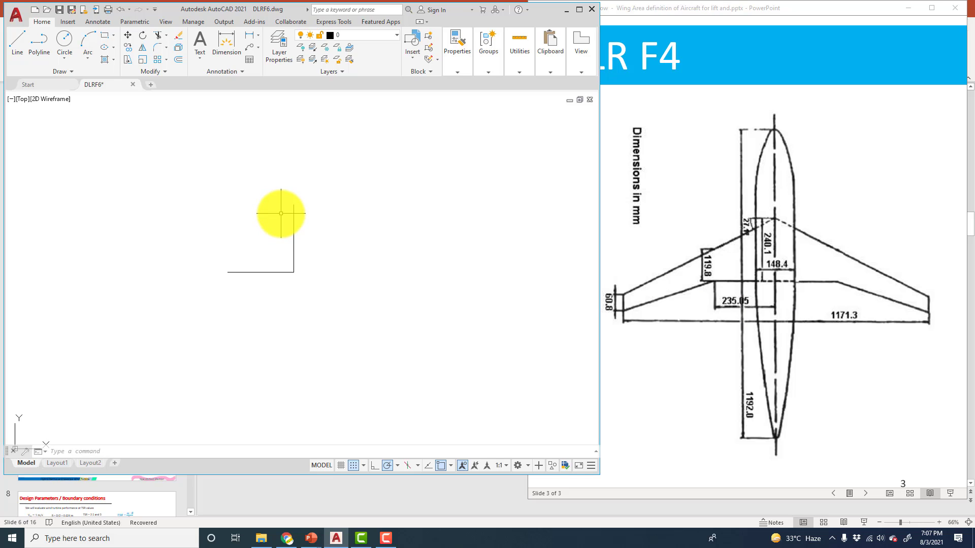
# Open Calculator and compute 180 - 27.1, keeping its window clear of the wing dimensions in the reference drawing
pyautogui.click(757, 224)
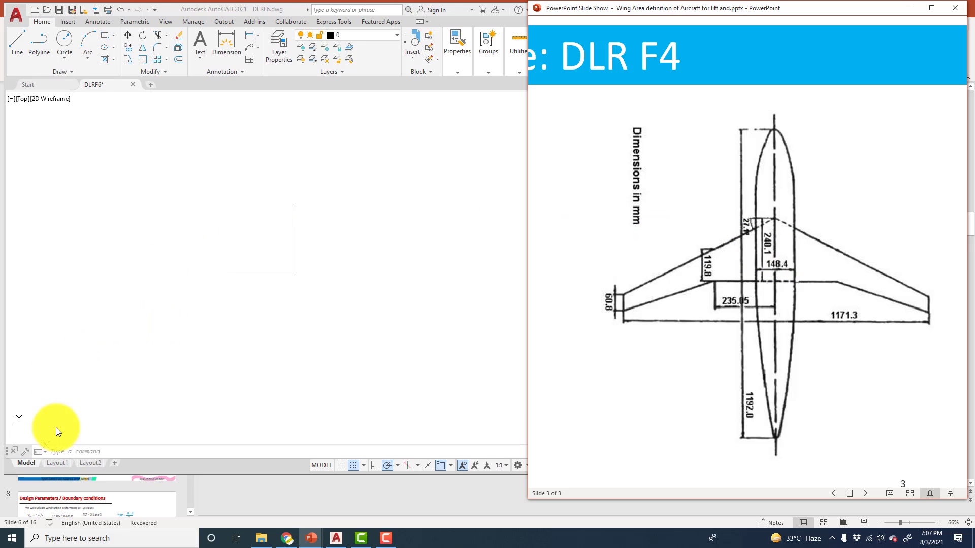
pyautogui.click(95, 540)
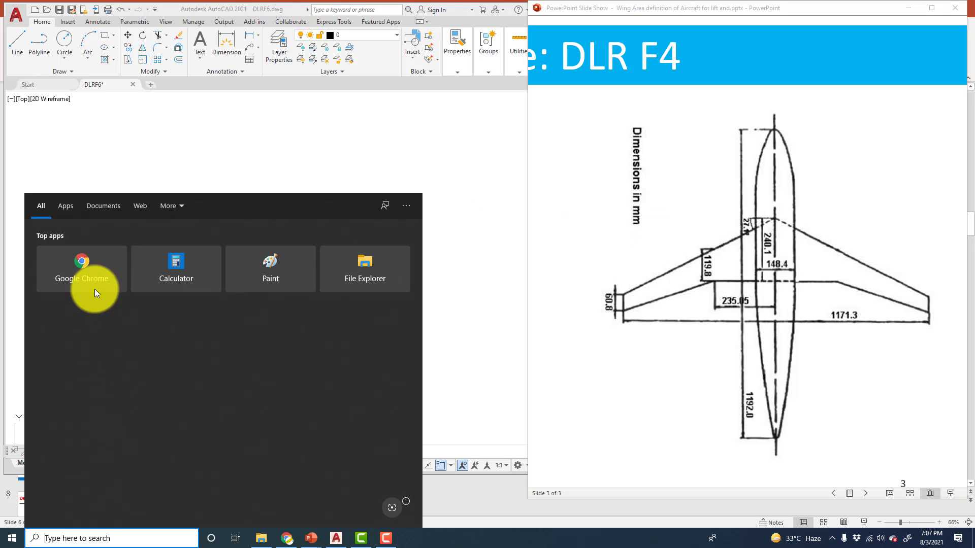
pyautogui.click(164, 270)
pyautogui.write('1')
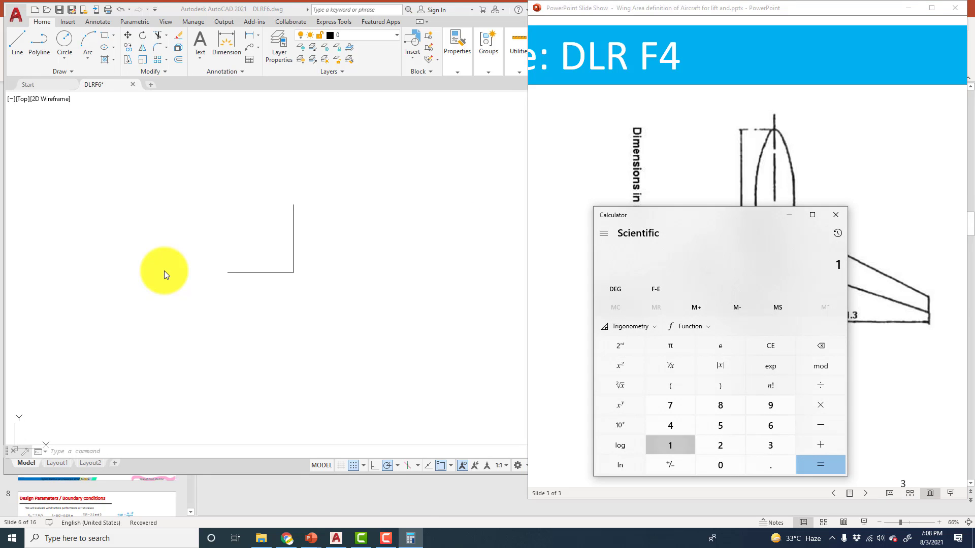
pyautogui.write('80 ')
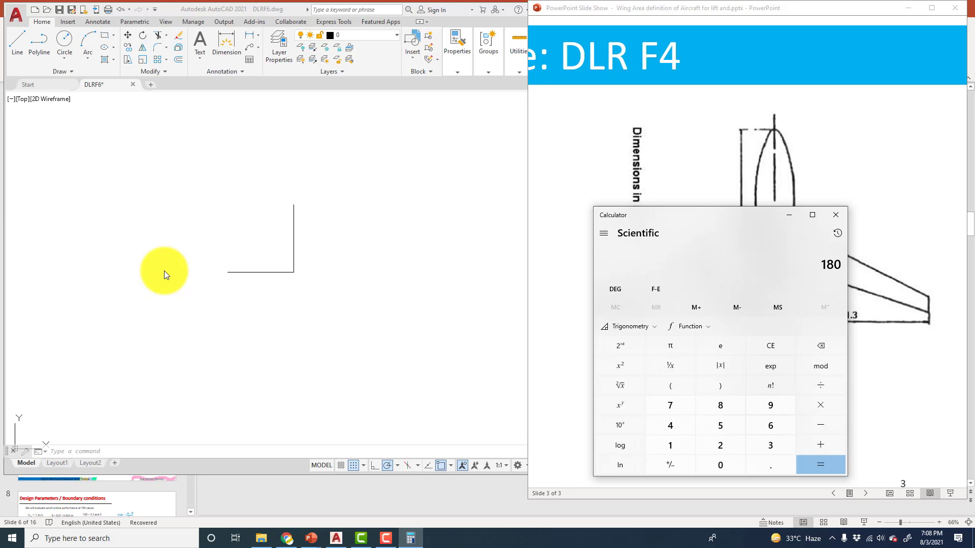
pyautogui.write('- 27.1')
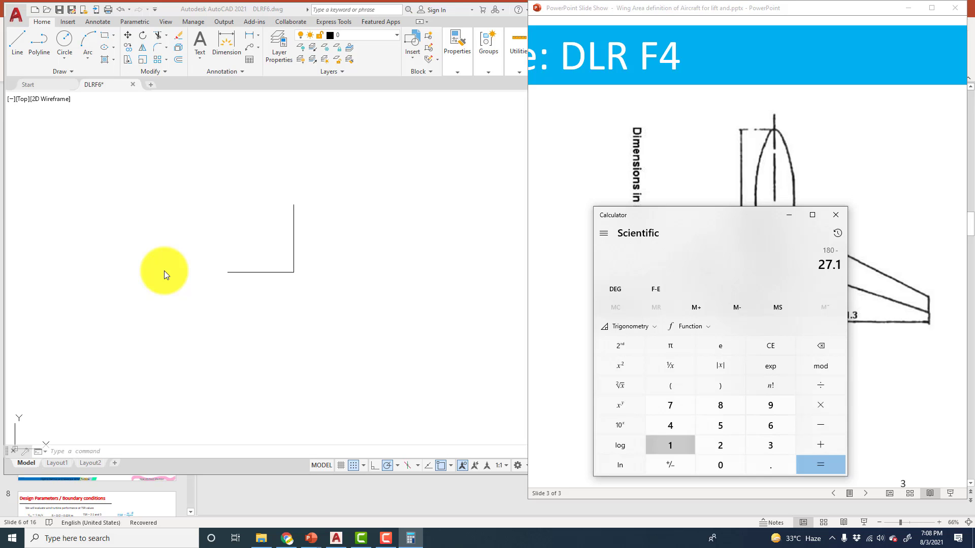
pyautogui.press('Return')
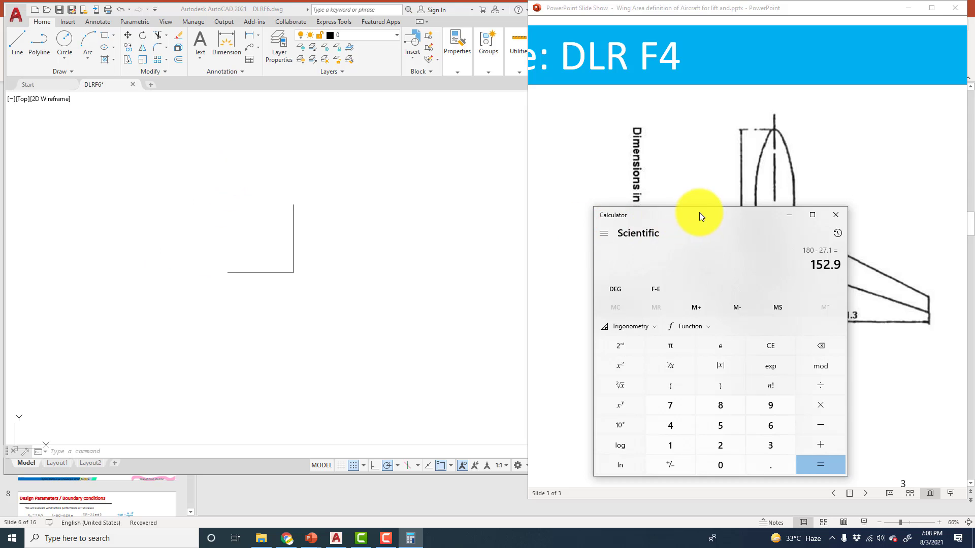
pyautogui.moveTo(700, 216)
pyautogui.mouseDown()
pyautogui.moveTo(700, 258)
pyautogui.moveTo(674, 335)
pyautogui.mouseUp()
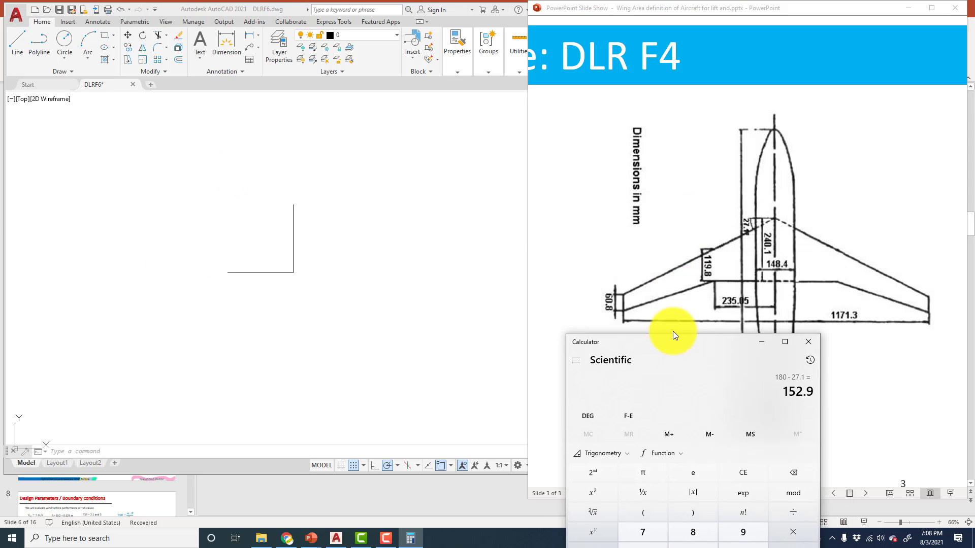
# In AutoCAD, draw the leading edge about 860 mm long at 152.9° from the upper end of the vertical line, sloping down to the left
pyautogui.click(17, 41)
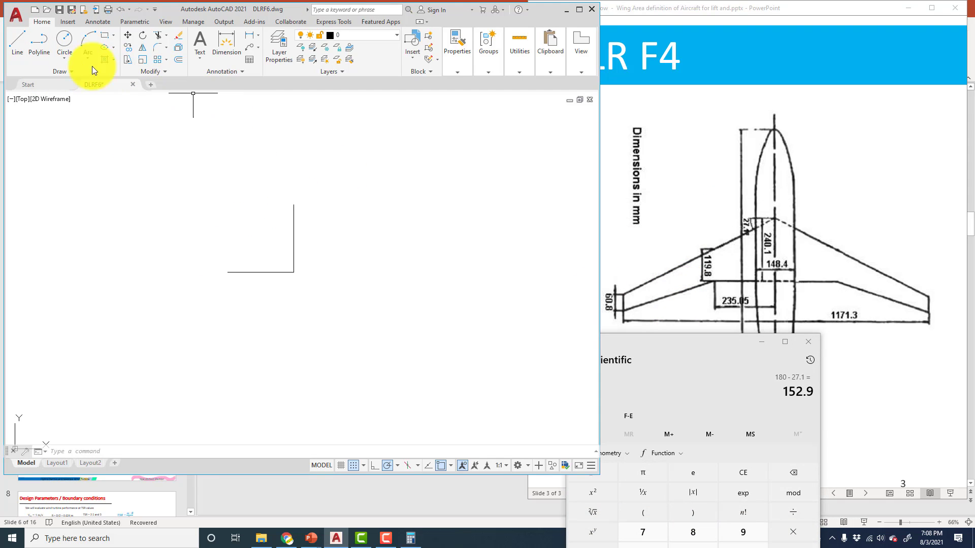
pyautogui.click(23, 39)
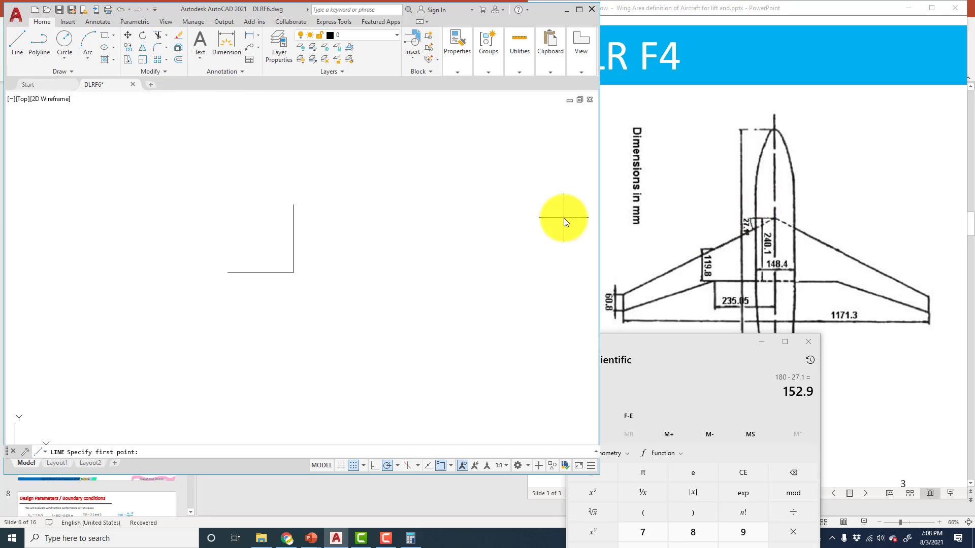
pyautogui.click(17, 42)
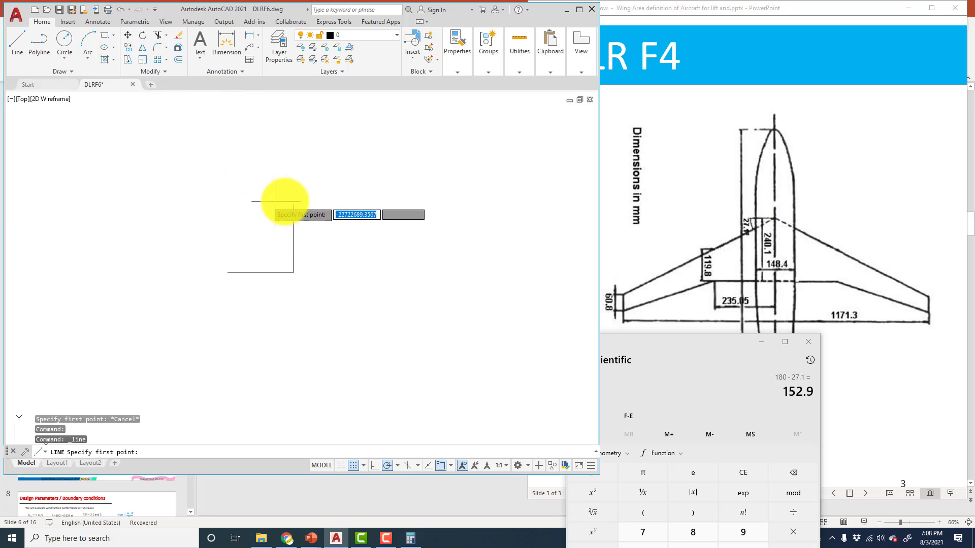
pyautogui.click(293, 206)
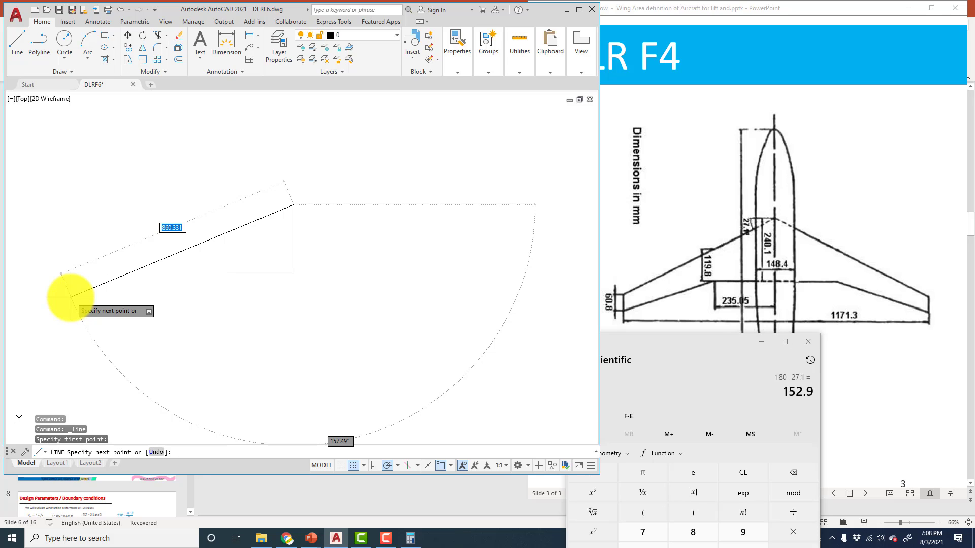
pyautogui.press('Tab')
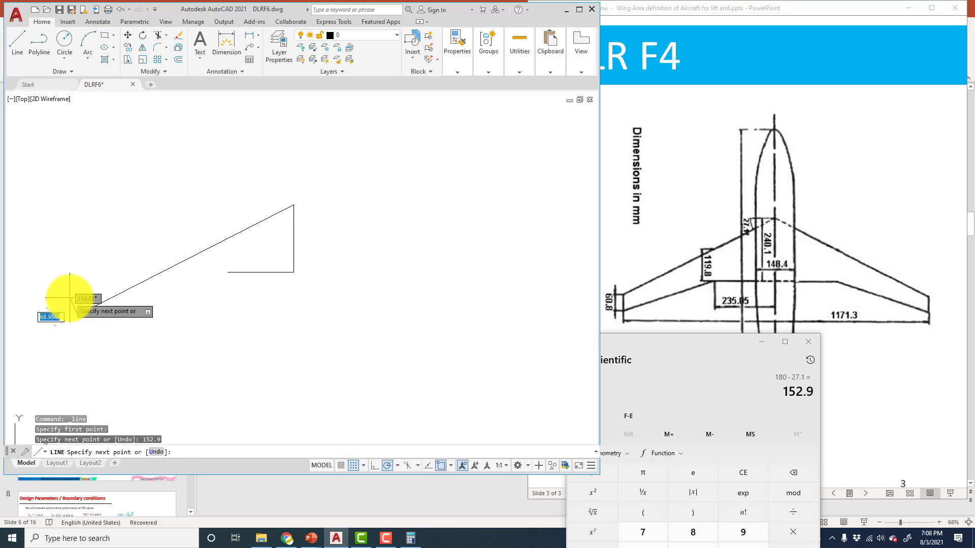
pyautogui.press('Return')
pyautogui.press('Escape')
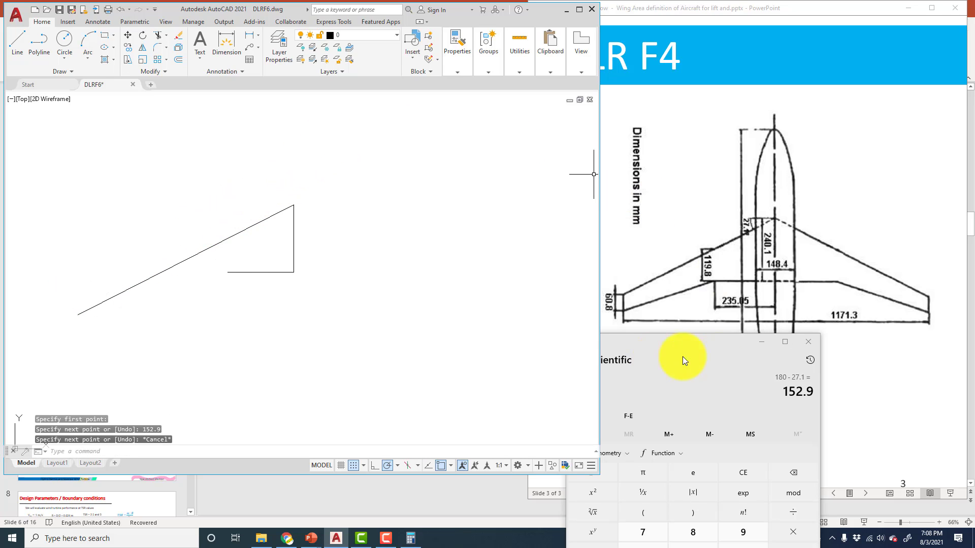
# Switch to Calculator and divide the 1171.3 mm wingspan by 2
pyautogui.moveTo(700, 342); pyautogui.dragTo(574, 297)
pyautogui.write('1171.3')
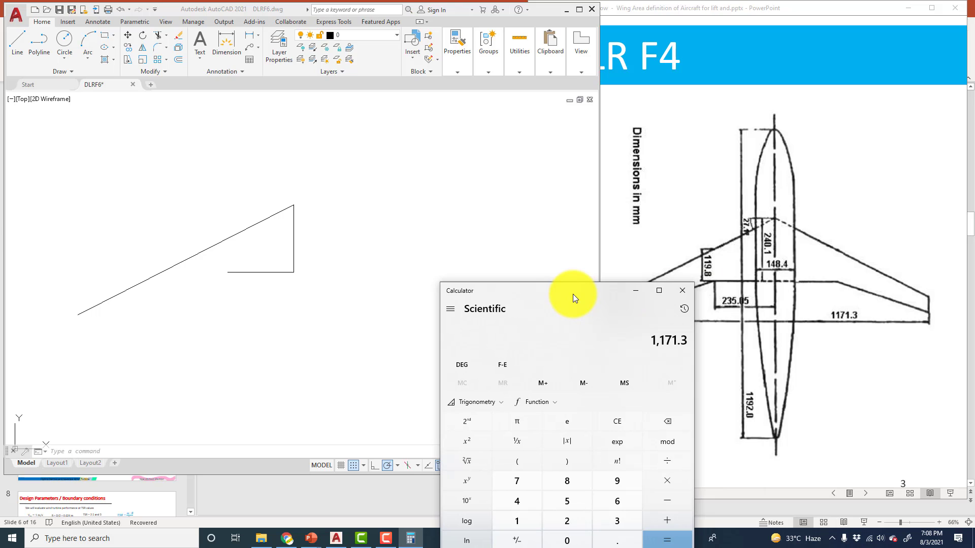
pyautogui.write('/2')
pyautogui.press('Return')
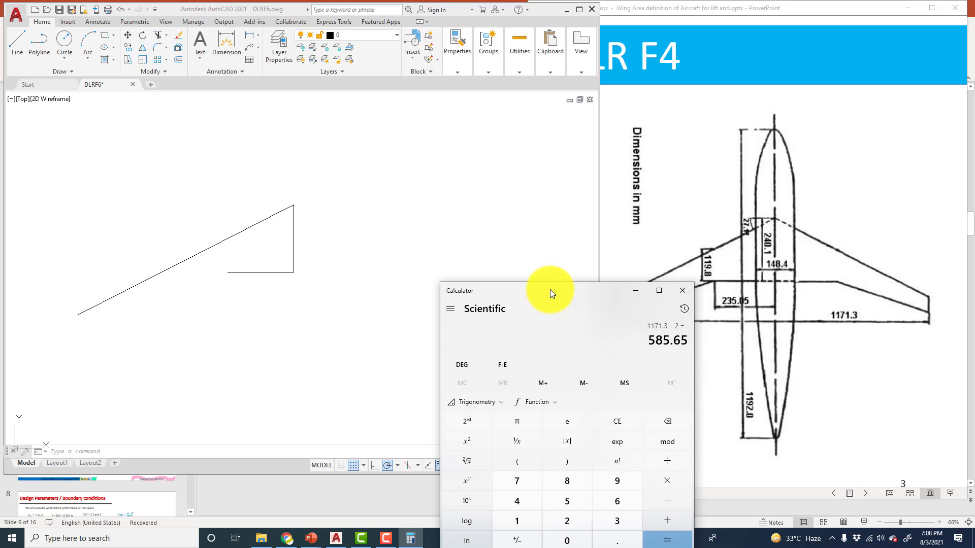
pyautogui.moveTo(550, 290)
pyautogui.mouseDown()
pyautogui.moveTo(682, 256)
pyautogui.moveTo(747, 199)
pyautogui.mouseUp()
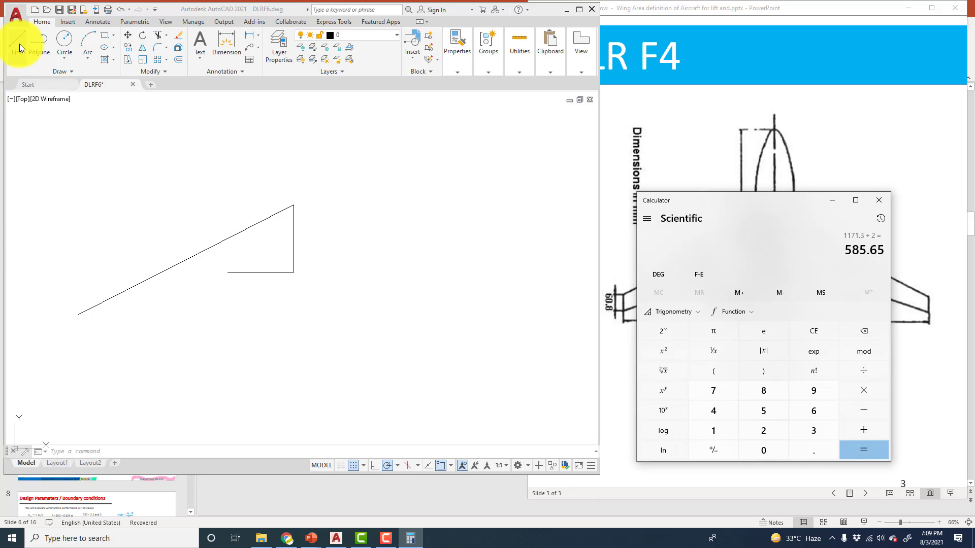
# In AutoCAD, draw a horizontal 585.65 mm construction line leftward from the upper end of the vertical root line
pyautogui.click(261, 174)
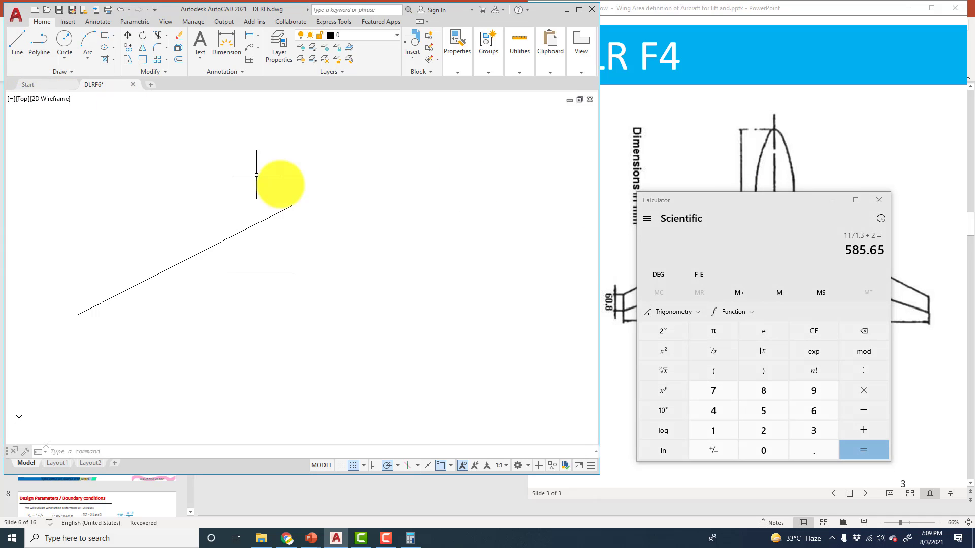
pyautogui.click(292, 204)
pyautogui.click(18, 46)
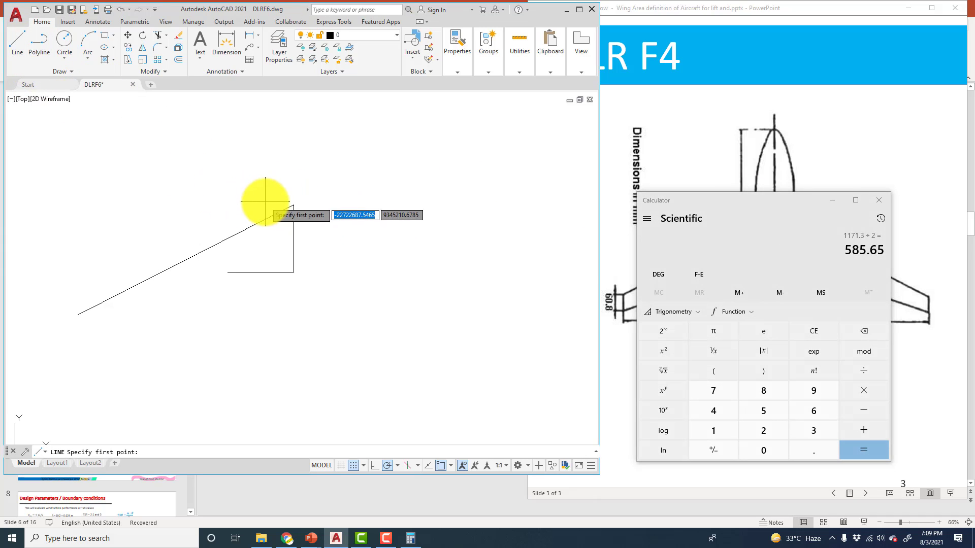
pyautogui.click(293, 205)
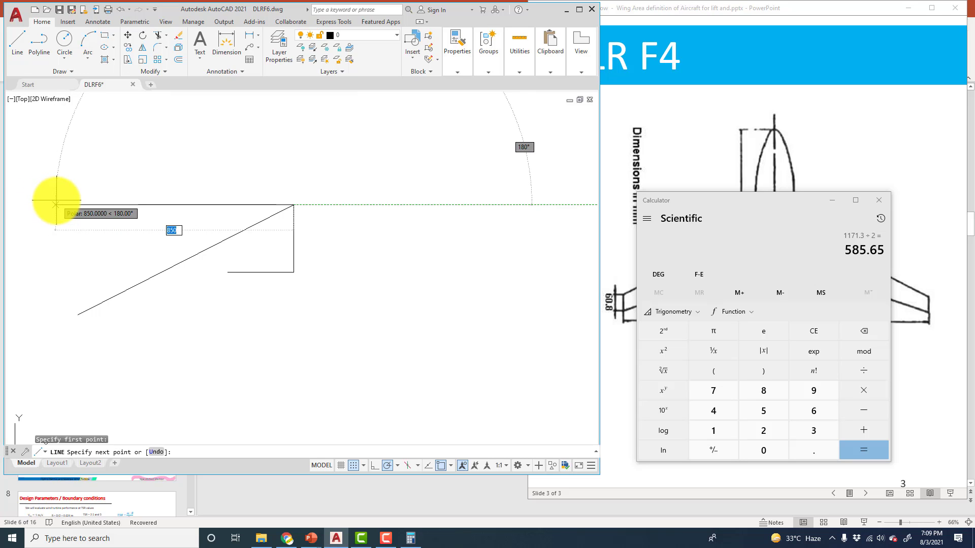
pyautogui.write('58')
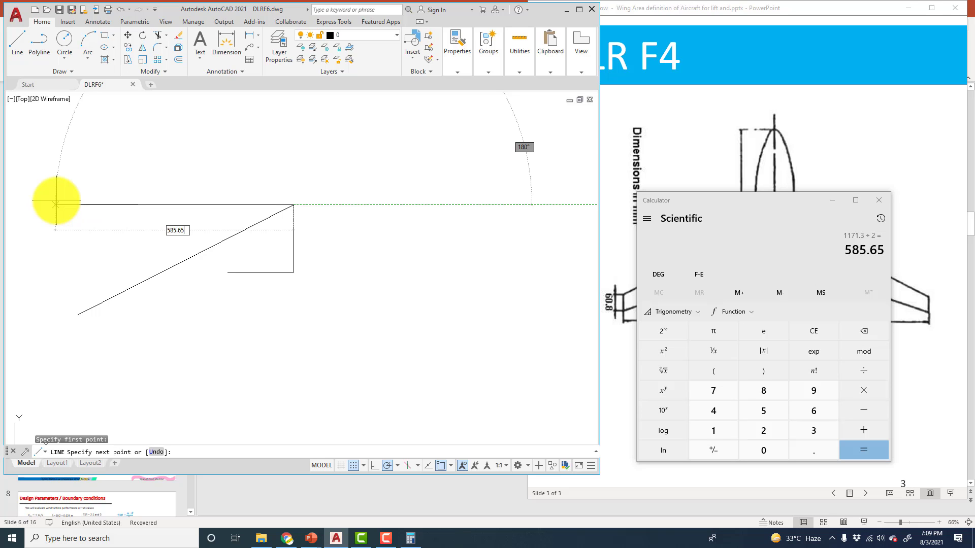
pyautogui.write('5.65')
pyautogui.press('Return')
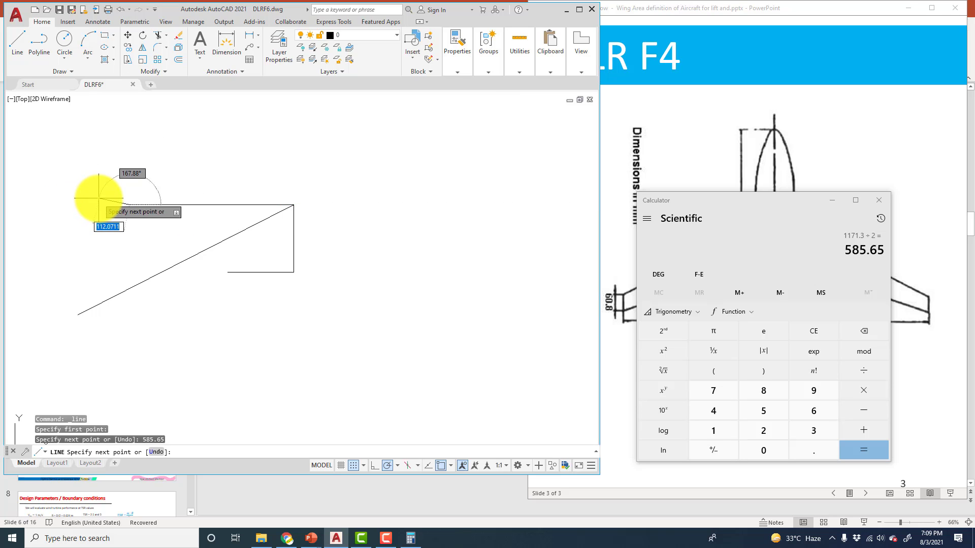
pyautogui.press('Escape')
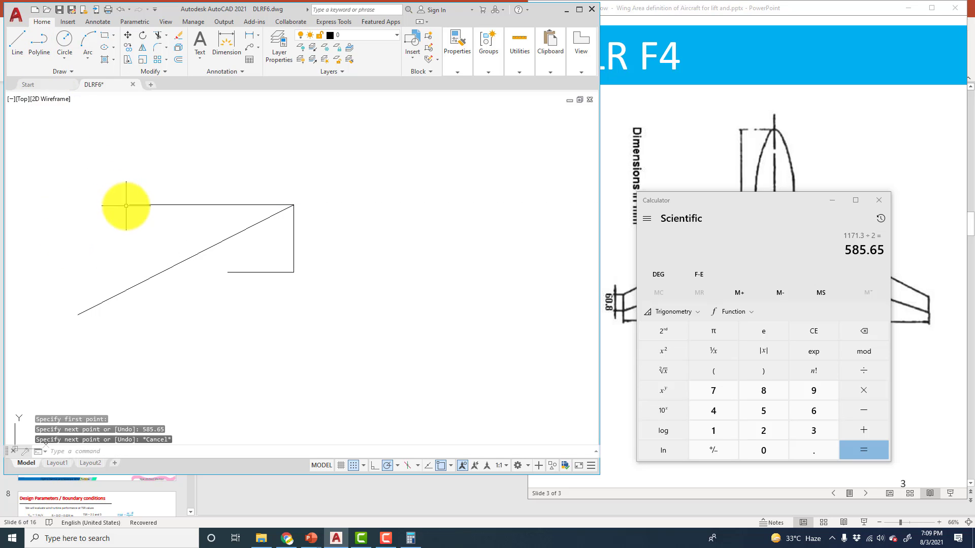
# Draw a vertical construction line downward from the outer end of the half-span line, crossing the leading edge
pyautogui.click(19, 43)
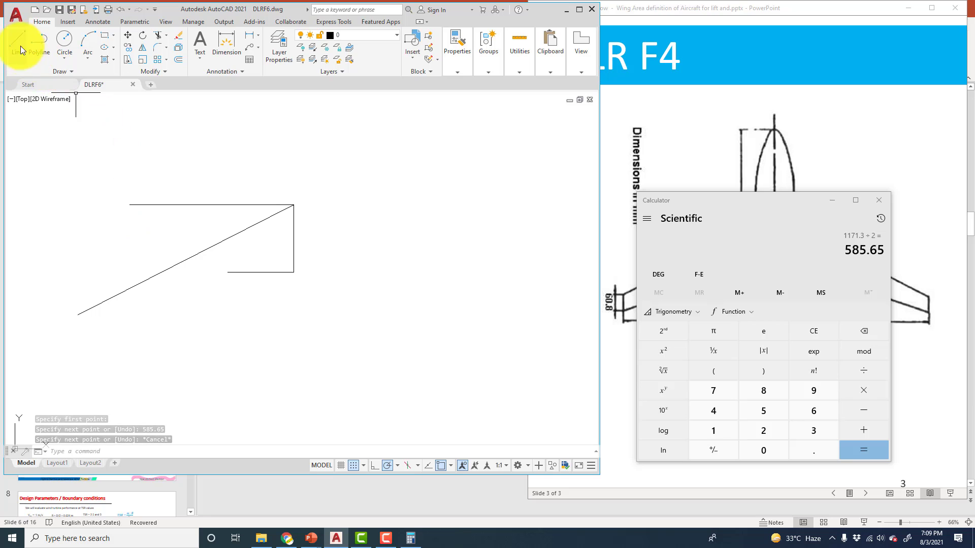
pyautogui.click(129, 204)
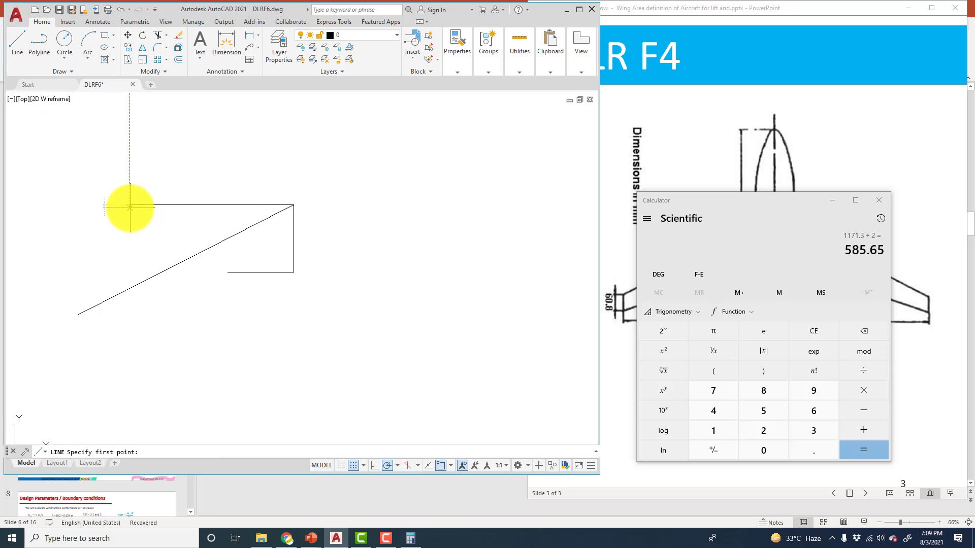
pyautogui.click(130, 362)
pyautogui.press('Escape')
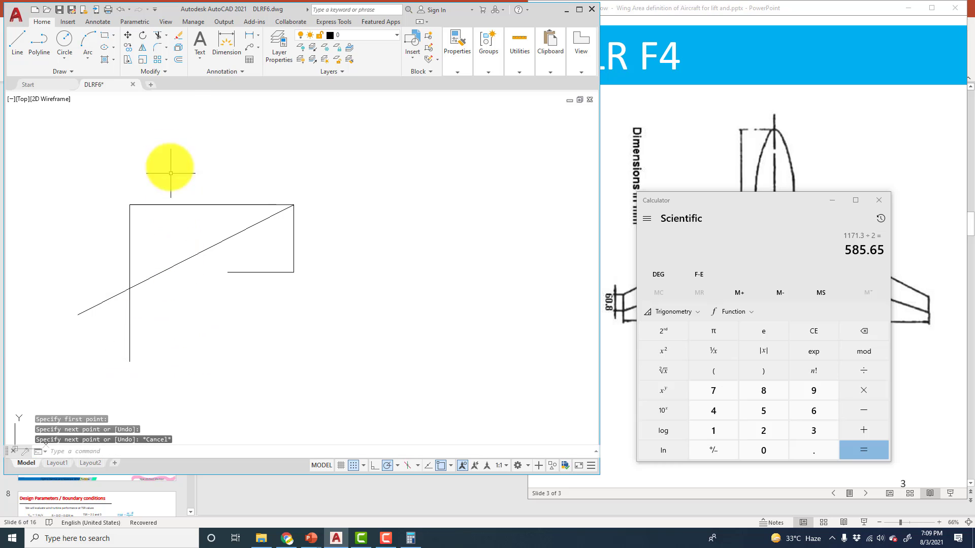
# Trim the leading edge beyond the vertical construction line, and remove both the vertical and horizontal construction lines
pyautogui.click(157, 35)
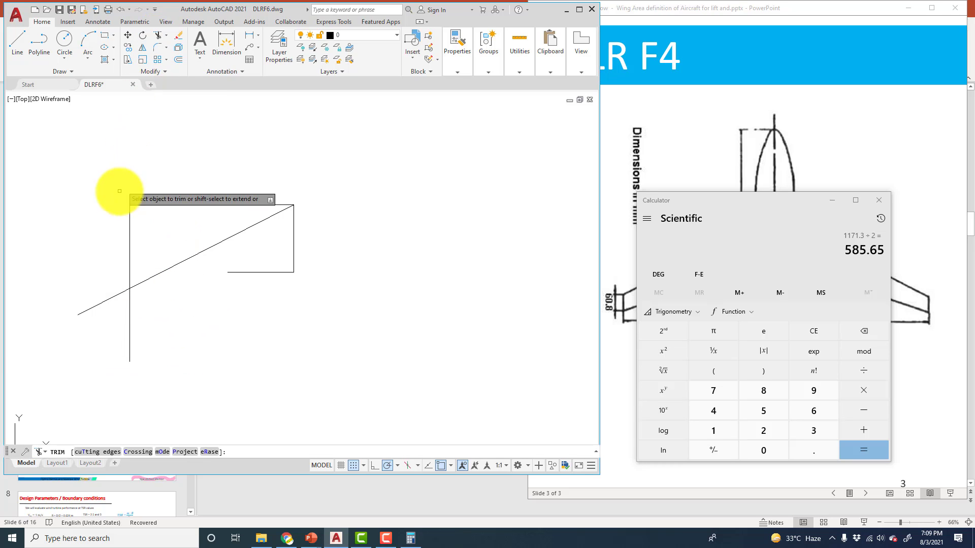
pyautogui.click(112, 297)
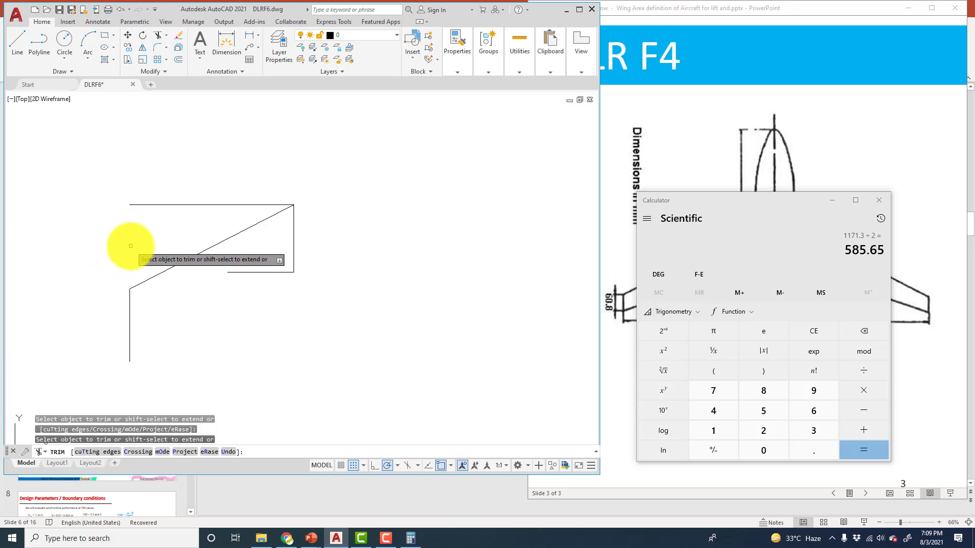
pyautogui.click(130, 246)
pyautogui.click(130, 314)
pyautogui.click(168, 205)
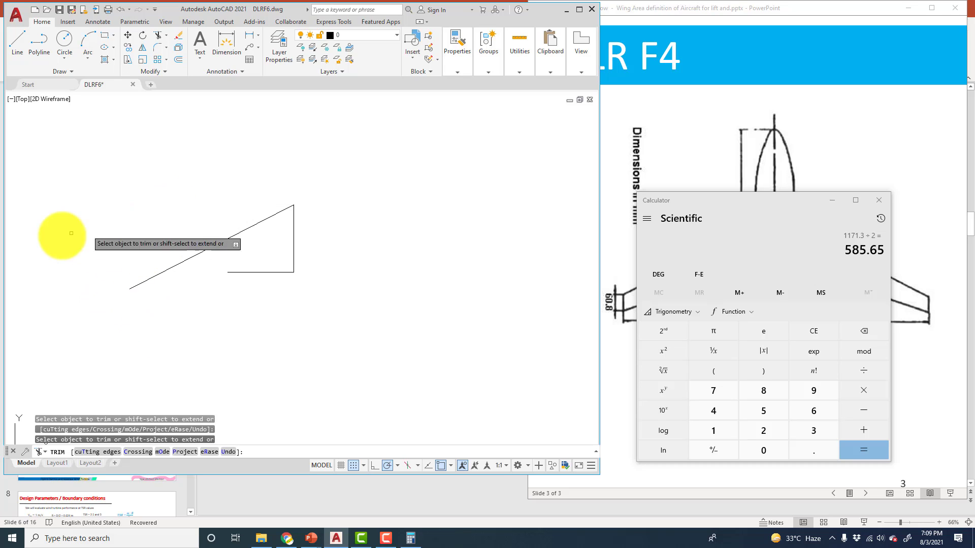
# Draw the 60.8 mm wing tip chord vertically downward from the outer end of the leading edge
pyautogui.click(19, 39)
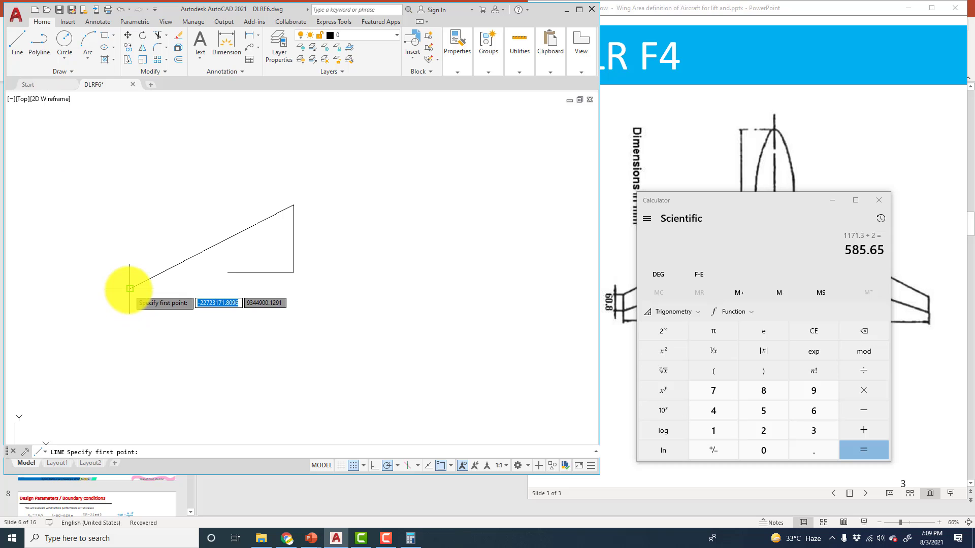
pyautogui.moveTo(728, 201); pyautogui.dragTo(883, 368)
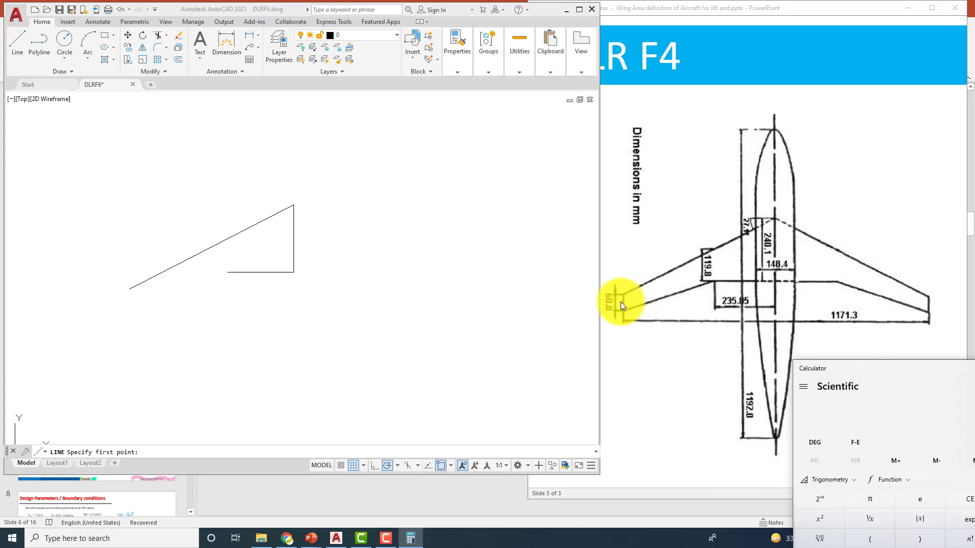
pyautogui.click(17, 40)
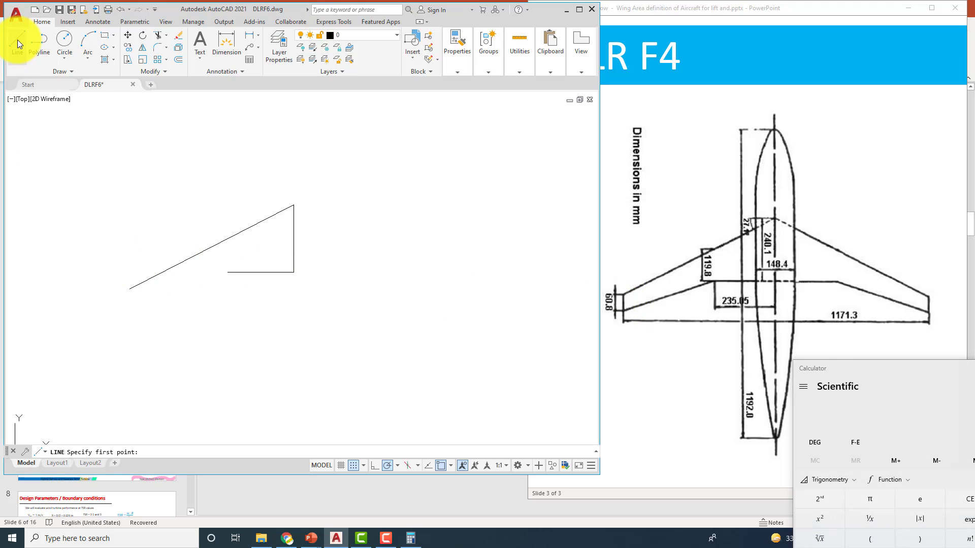
pyautogui.click(130, 289)
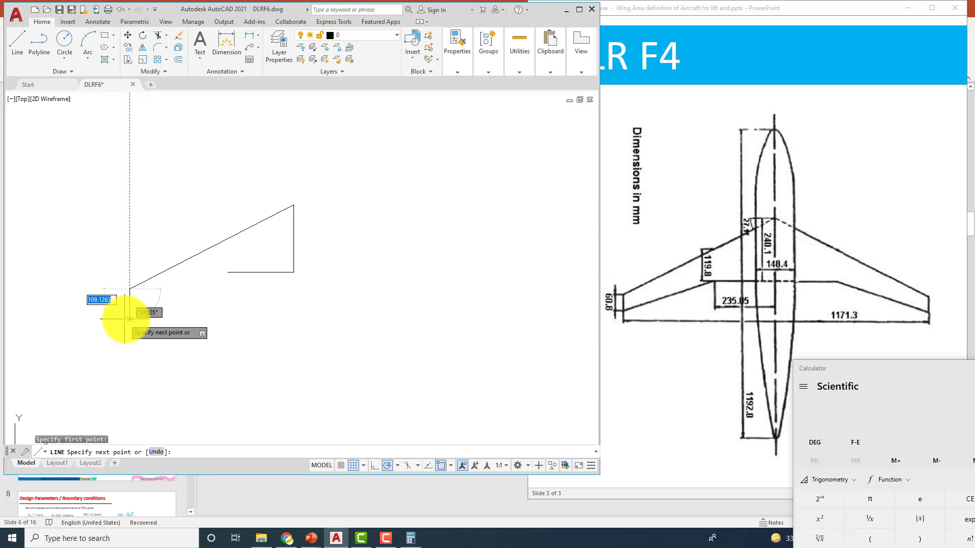
pyautogui.write('60')
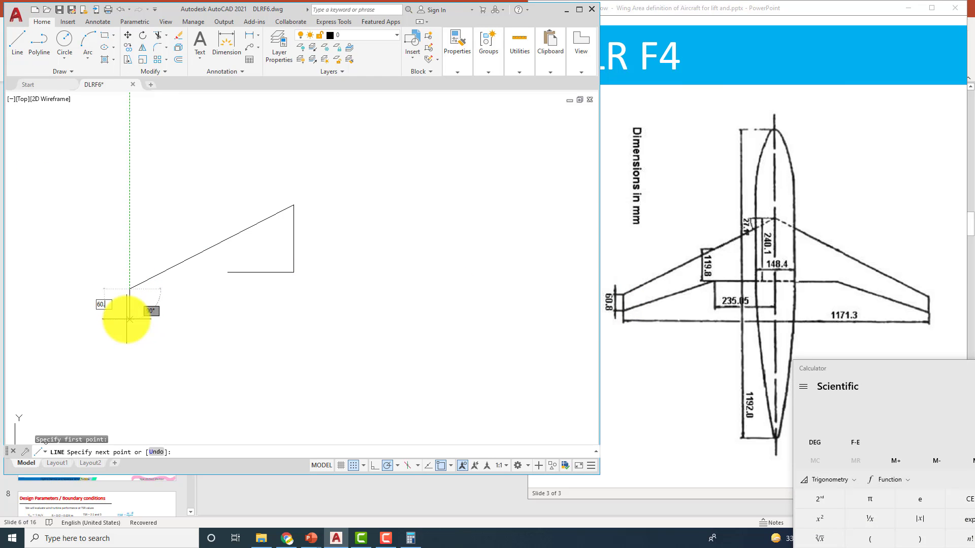
pyautogui.write('.8')
pyautogui.press('Return')
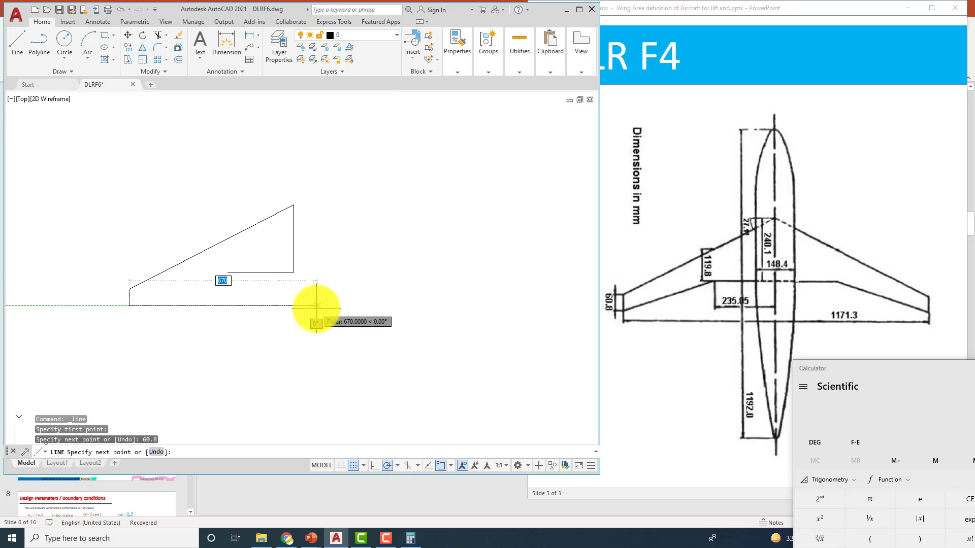
pyautogui.press('Escape')
# Draw the outboard trailing edge from the lower end of the tip chord to the outer end of the horizontal trailing edge
pyautogui.click(16, 40)
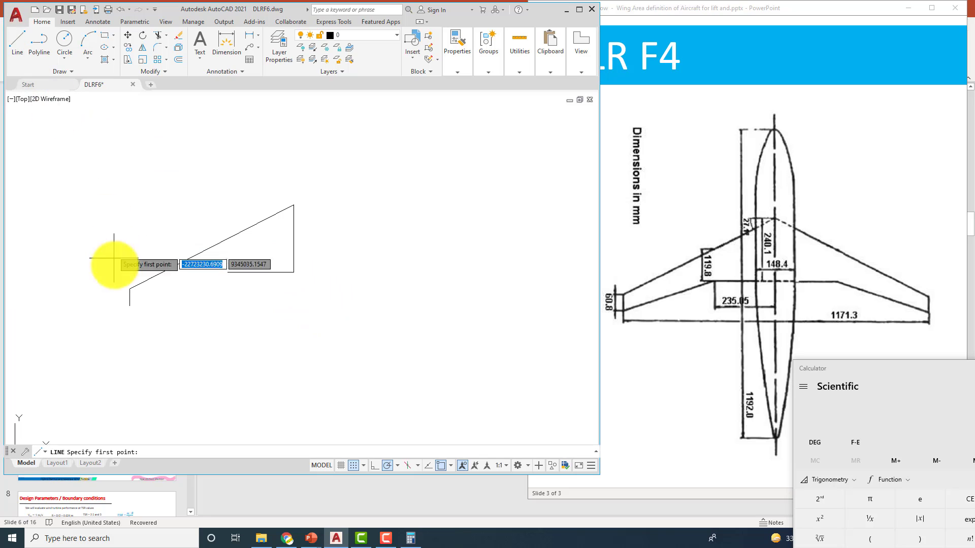
pyautogui.click(126, 305)
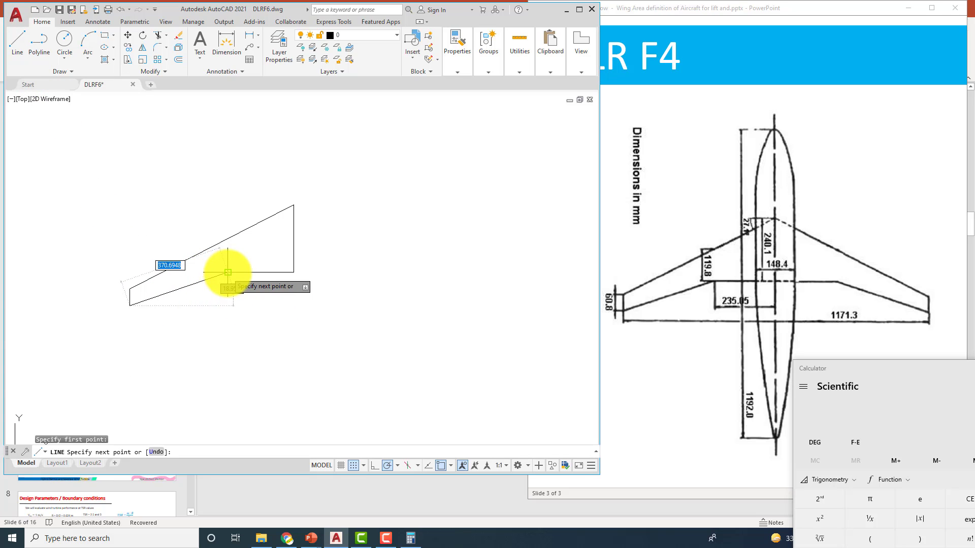
pyautogui.click(227, 273)
pyautogui.press('Escape')
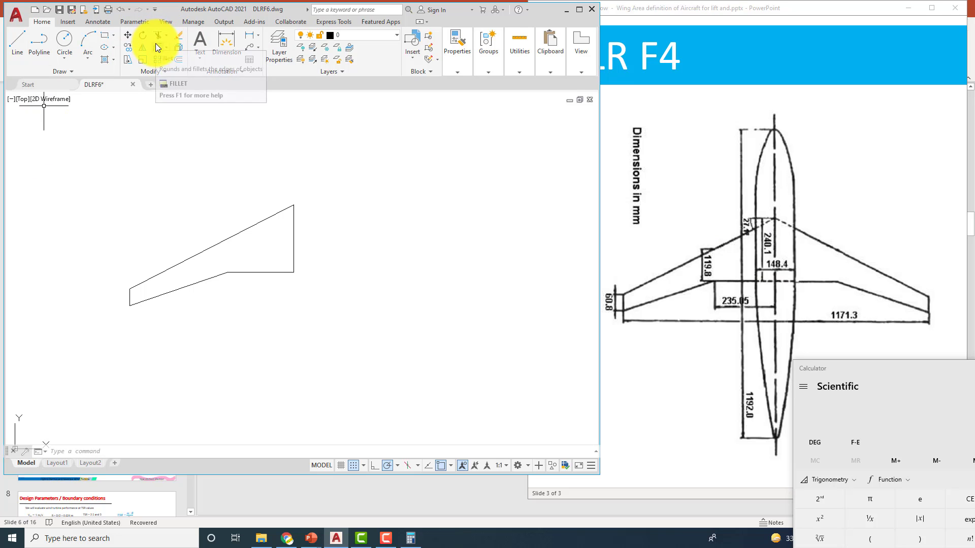
pyautogui.click(141, 47)
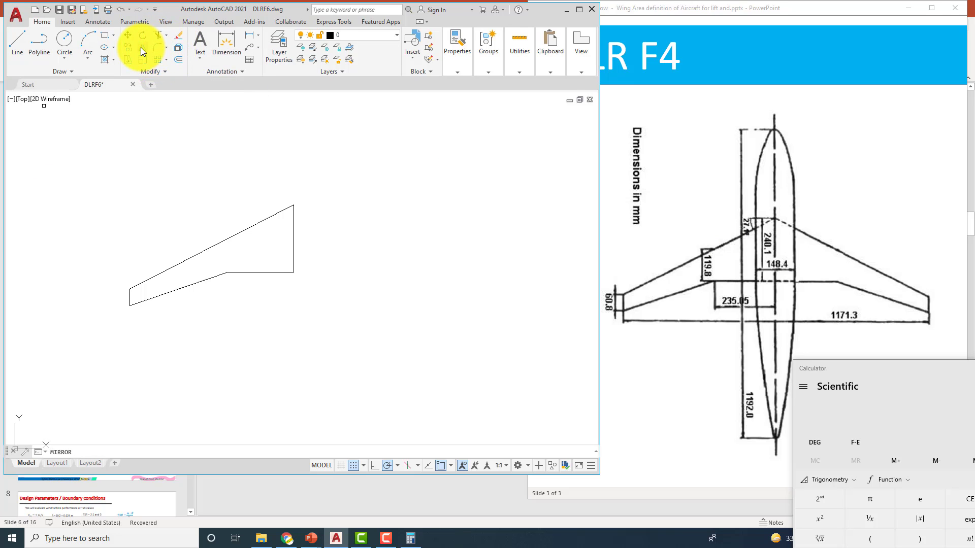
pyautogui.click(277, 211)
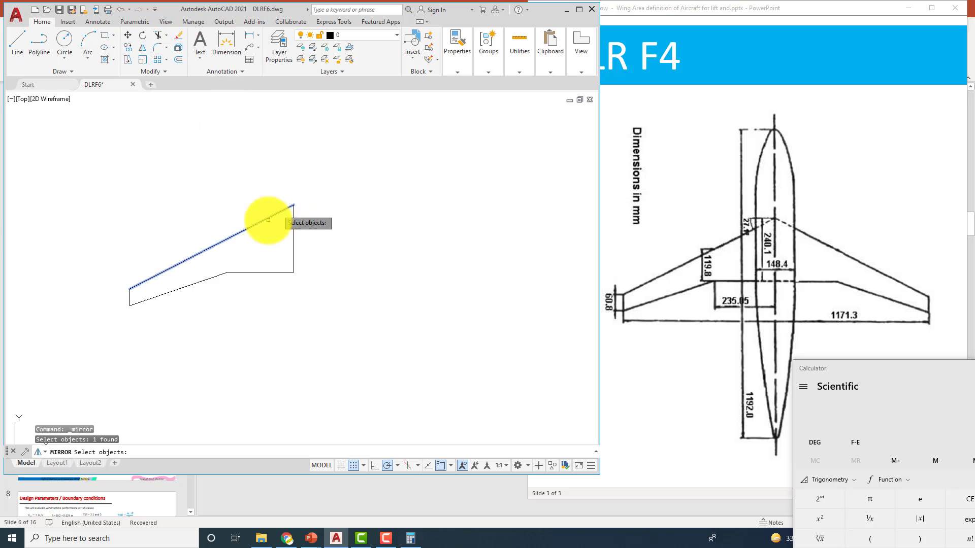
pyautogui.click(132, 300)
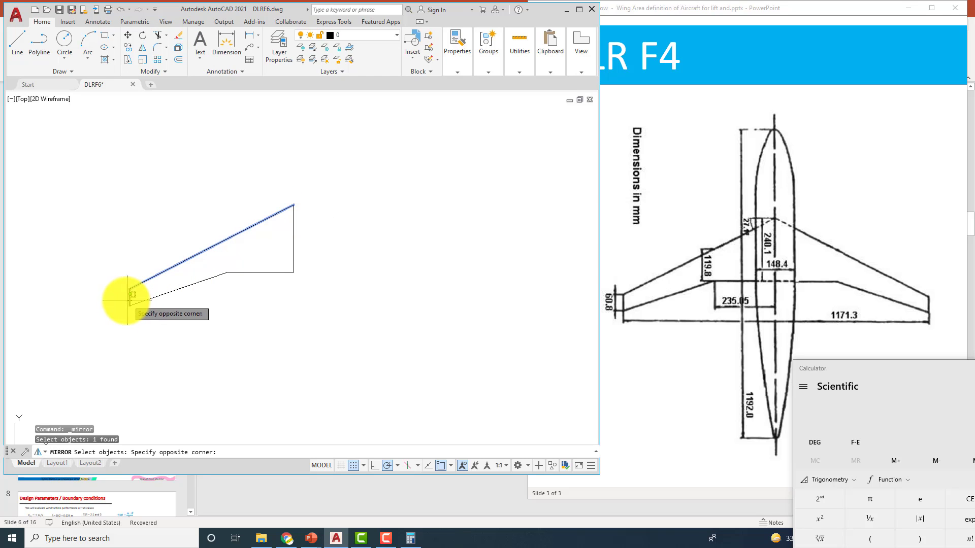
pyautogui.press('Escape')
pyautogui.press('Escape')
pyautogui.click(141, 47)
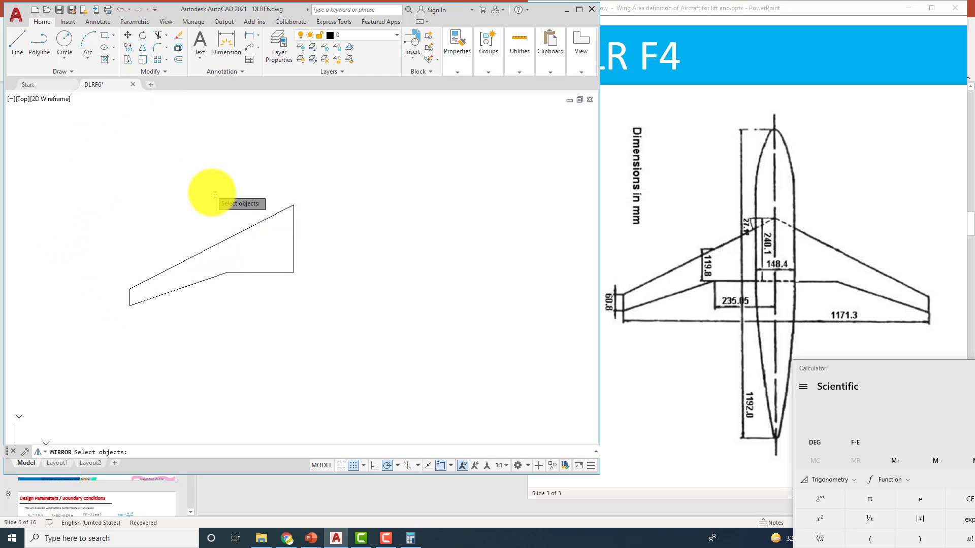
pyautogui.click(233, 236)
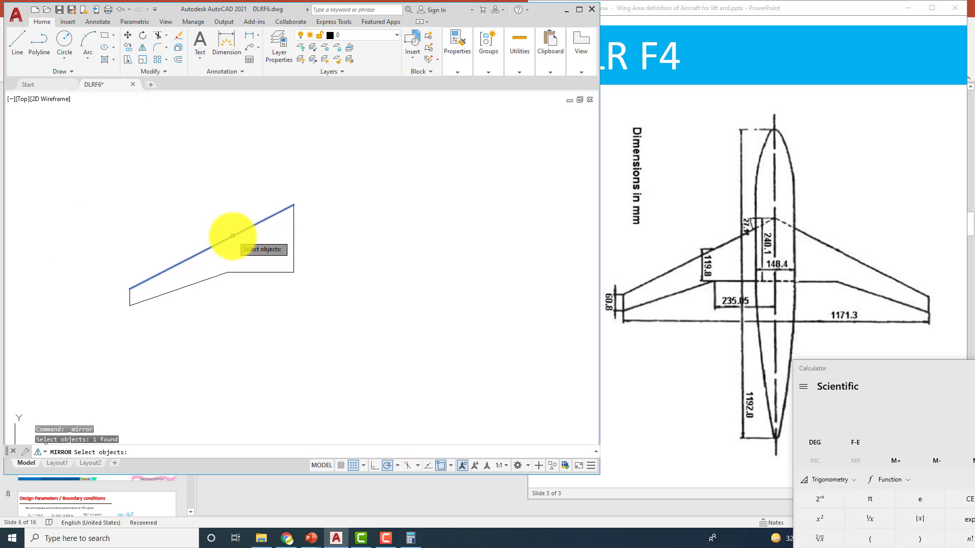
pyautogui.press('Escape')
# Mirror the leading edge, tip chord and both trailing edge segments about the vertical root line, keeping the source objects
pyautogui.click(211, 247)
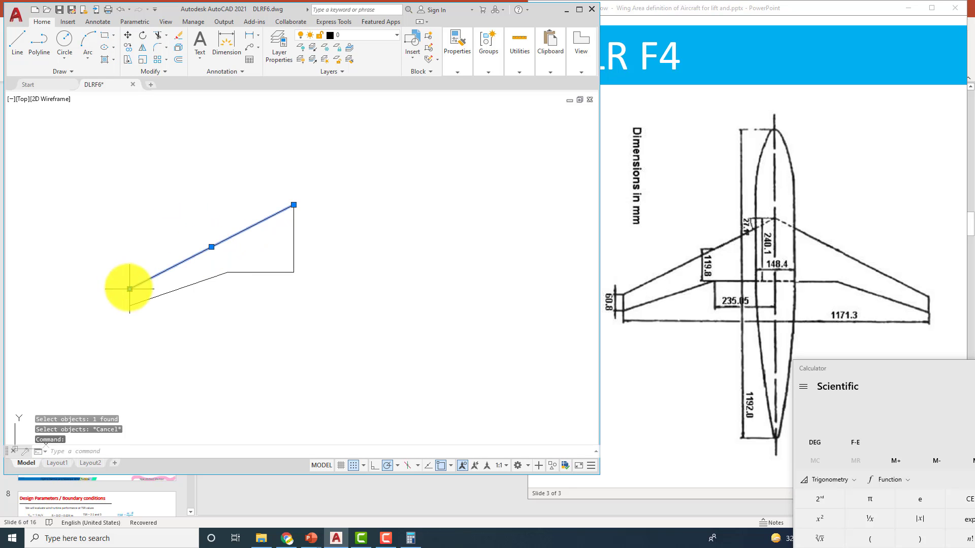
pyautogui.click(130, 297)
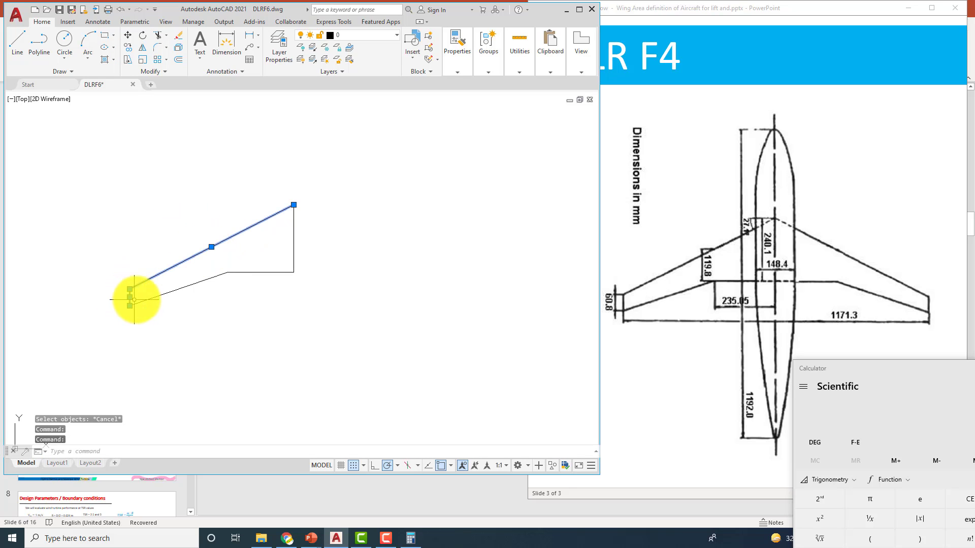
pyautogui.click(197, 282)
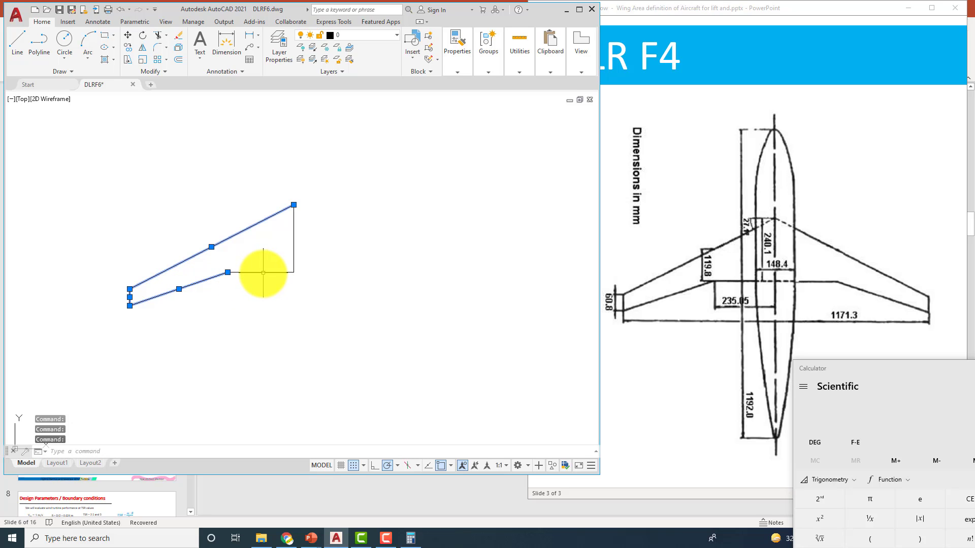
pyautogui.click(260, 272)
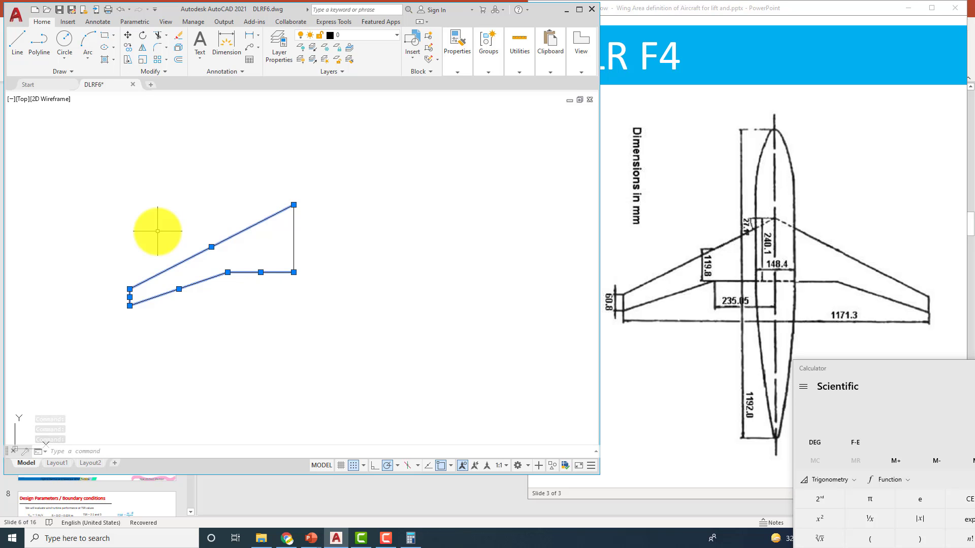
pyautogui.write('mi')
pyautogui.press('Return')
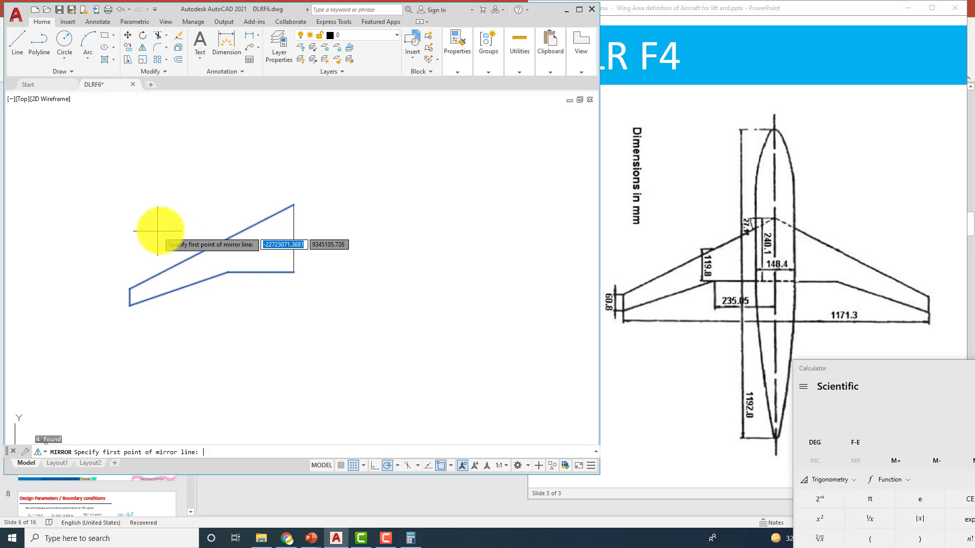
pyautogui.click(293, 272)
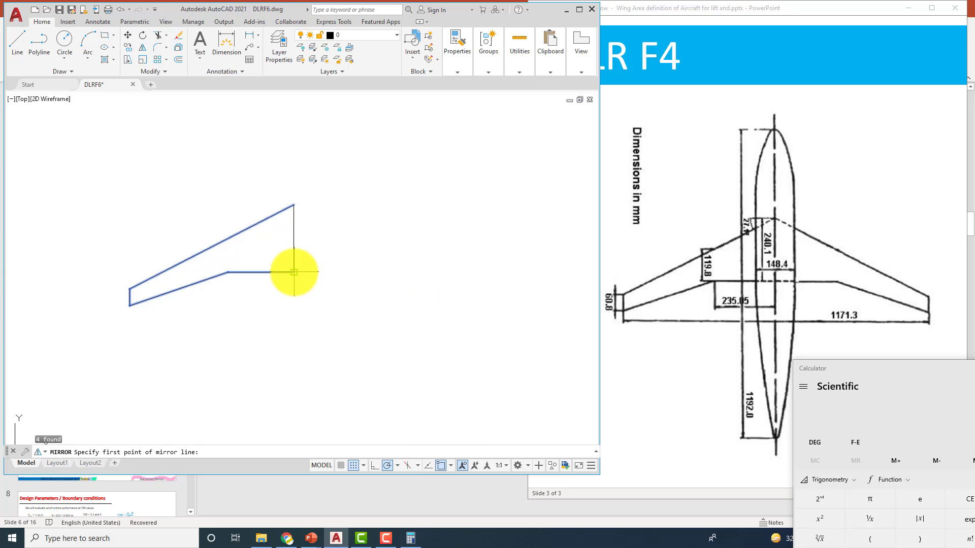
pyautogui.click(294, 206)
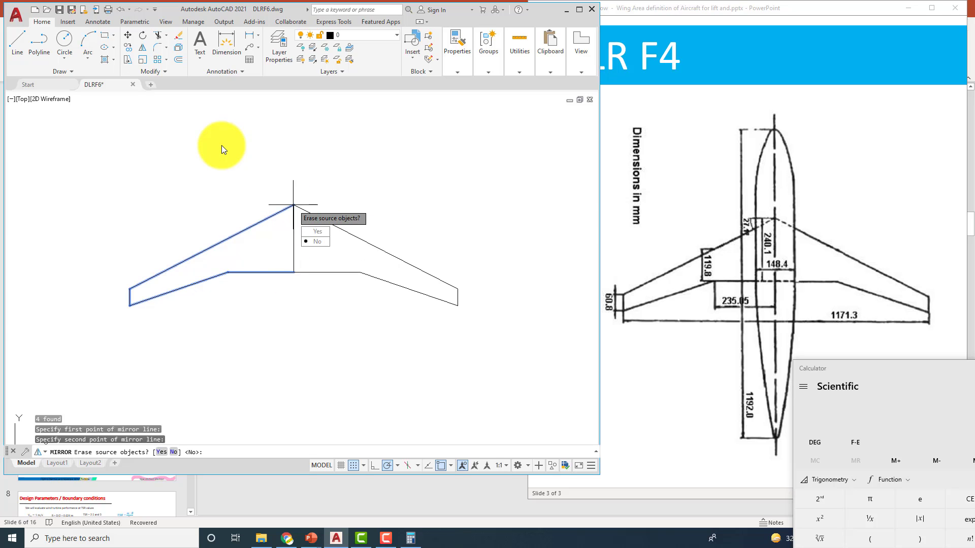
pyautogui.press('Return')
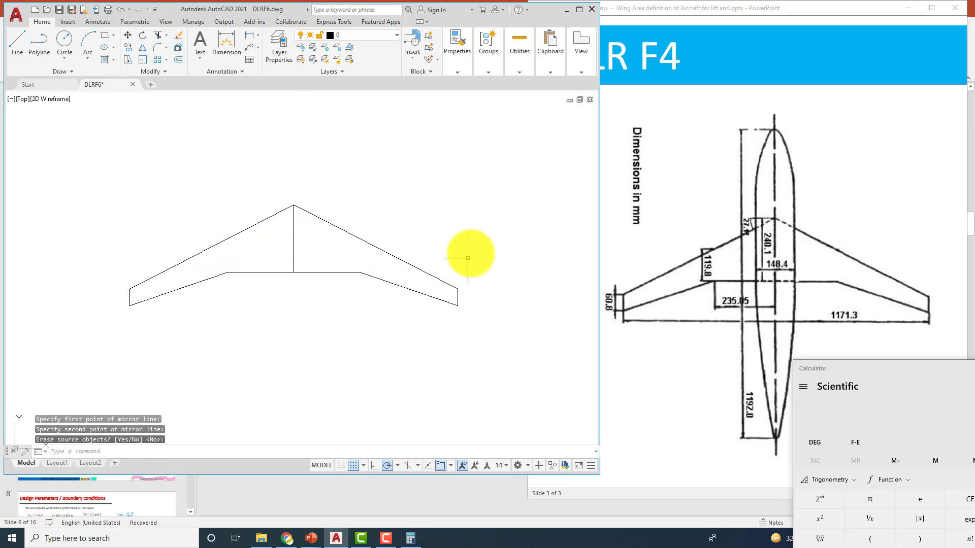
pyautogui.click(489, 176)
pyautogui.press('Escape')
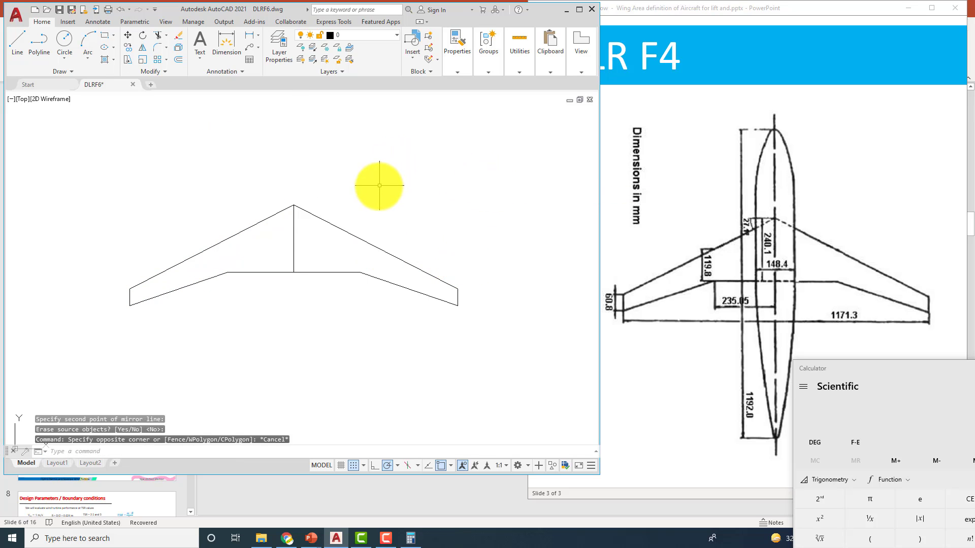
pyautogui.moveTo(378, 187)
pyautogui.mouseDown(button='middle')
pyautogui.moveTo(389, 153)
pyautogui.moveTo(392, 188)
pyautogui.mouseUp(button='middle')
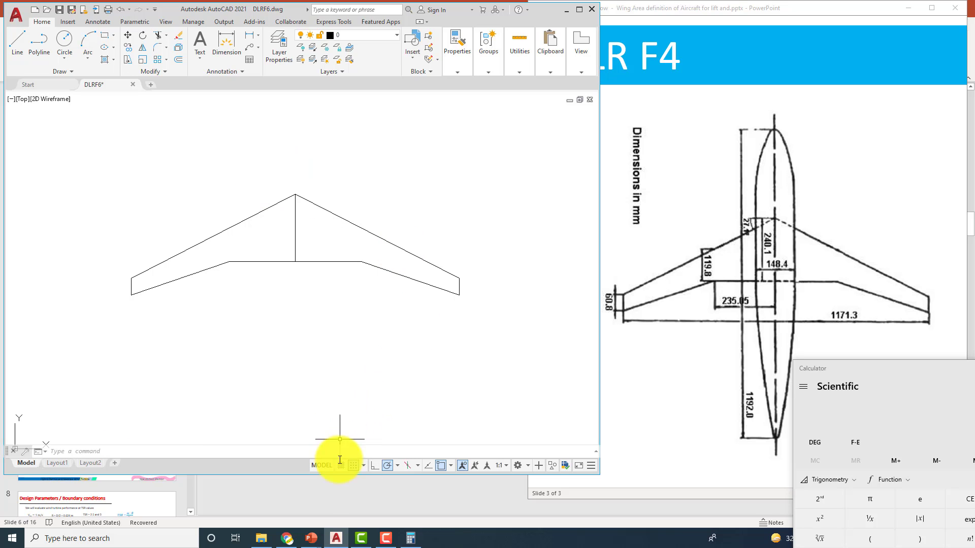
# Switch to the wing area presentation in PowerPoint and examine the slide comparing the trapezoidal, Boeing and Airbus wing area definitions
pyautogui.click(312, 536)
pyautogui.click(303, 501)
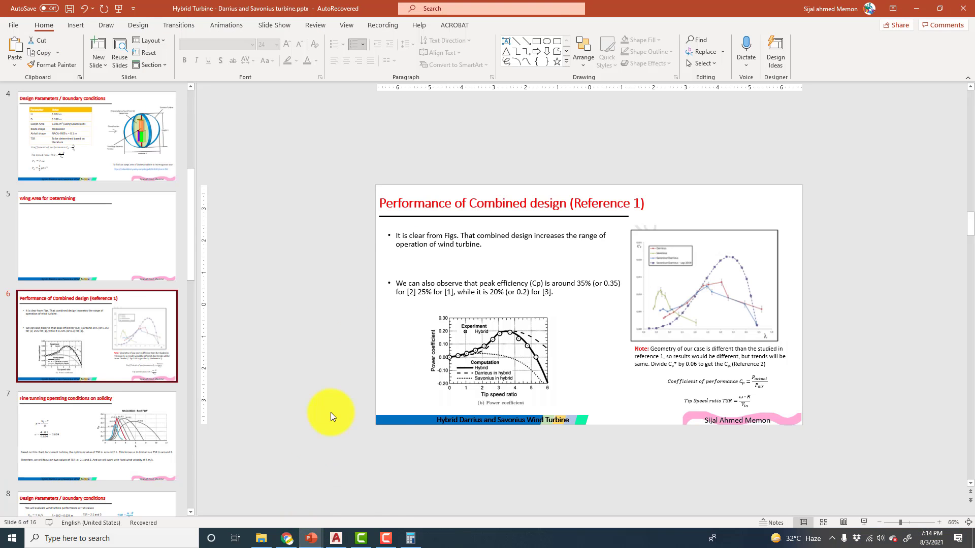
pyautogui.click(312, 537)
pyautogui.click(354, 501)
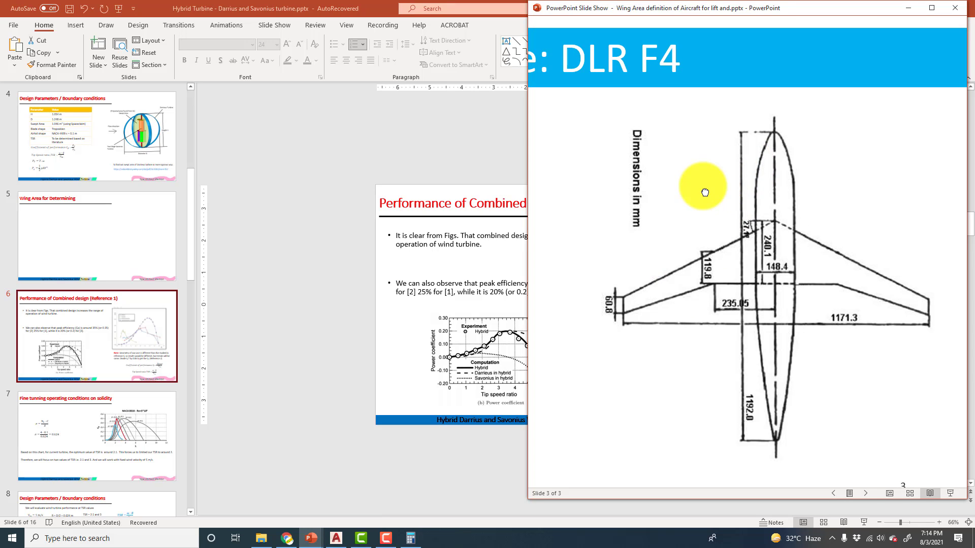
pyautogui.scroll(2, 705, 193)
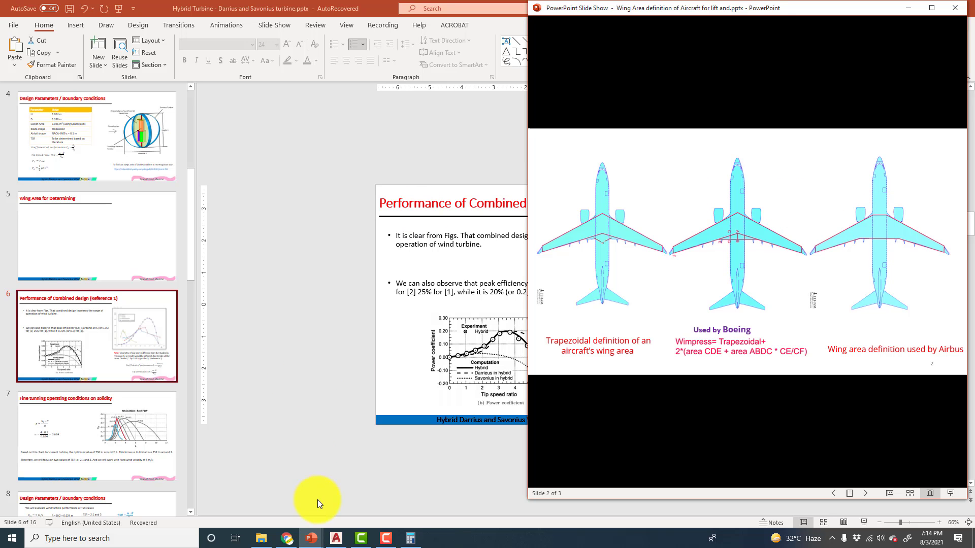
pyautogui.press('Left')
pyautogui.press('Right')
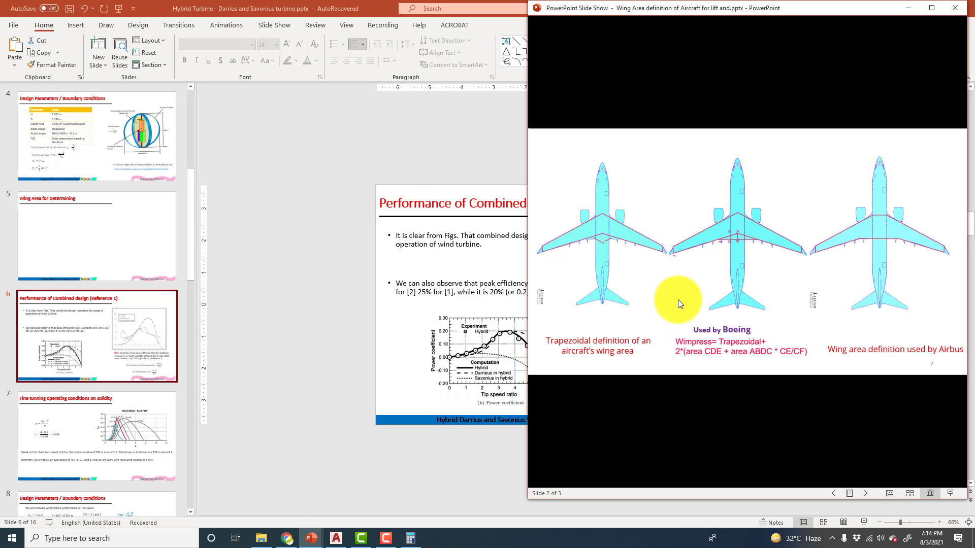
# Return to the enlarged DLR F4 dimension slide and minimize the hybrid turbine presentation so the AutoCAD drawing shows beside it
pyautogui.press('Right')
pyautogui.keyDown('ctrl'); pyautogui.scroll(3, 860, 258); pyautogui.keyUp('ctrl')
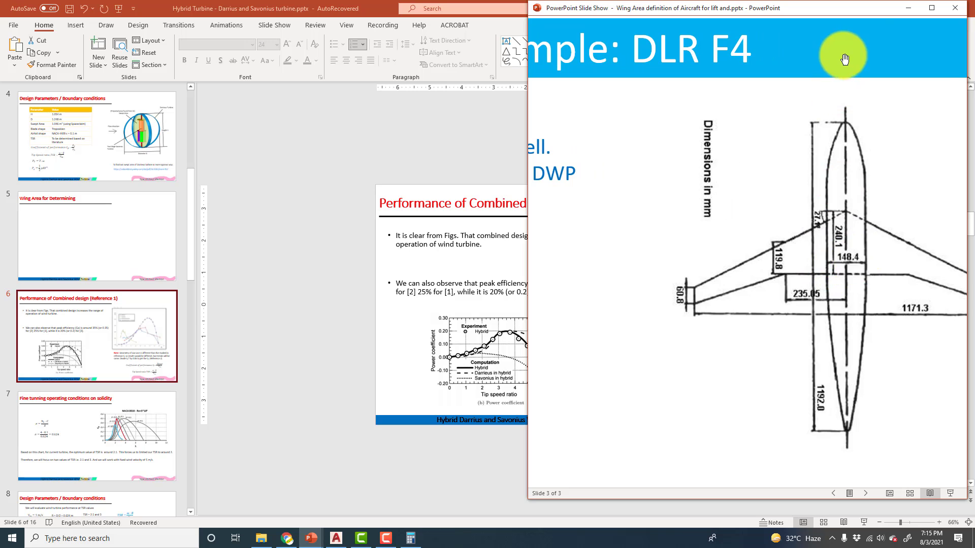
pyautogui.moveTo(840, 11); pyautogui.dragTo(837, 26)
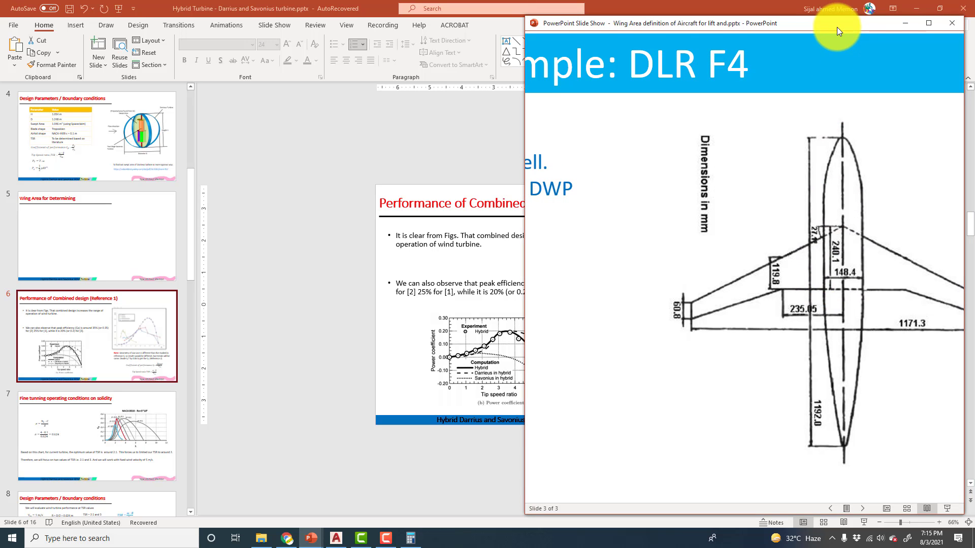
pyautogui.click(915, 7)
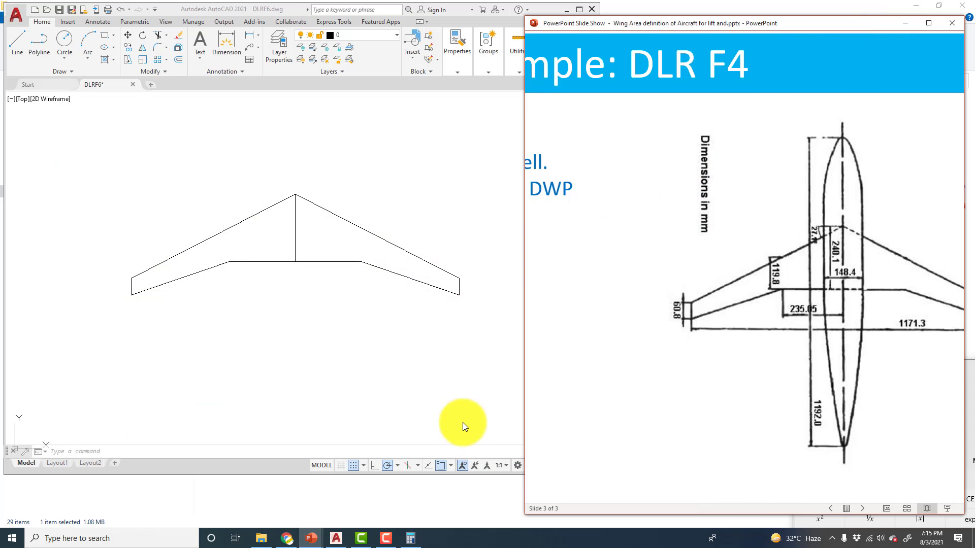
# Switch to Calculator and compute half of the fuselage width as 148.4/2
pyautogui.click(411, 537)
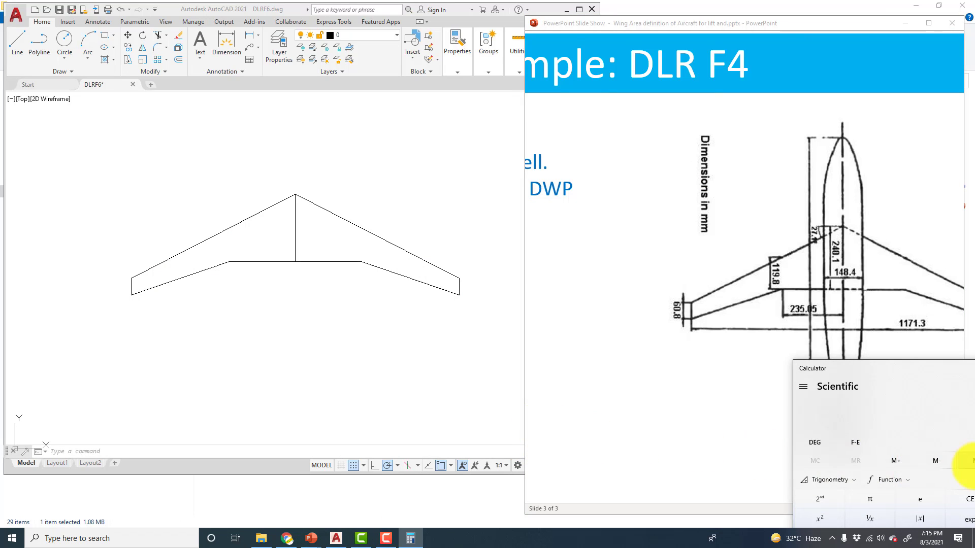
pyautogui.moveTo(945, 375); pyautogui.dragTo(780, 361)
pyautogui.write('.')
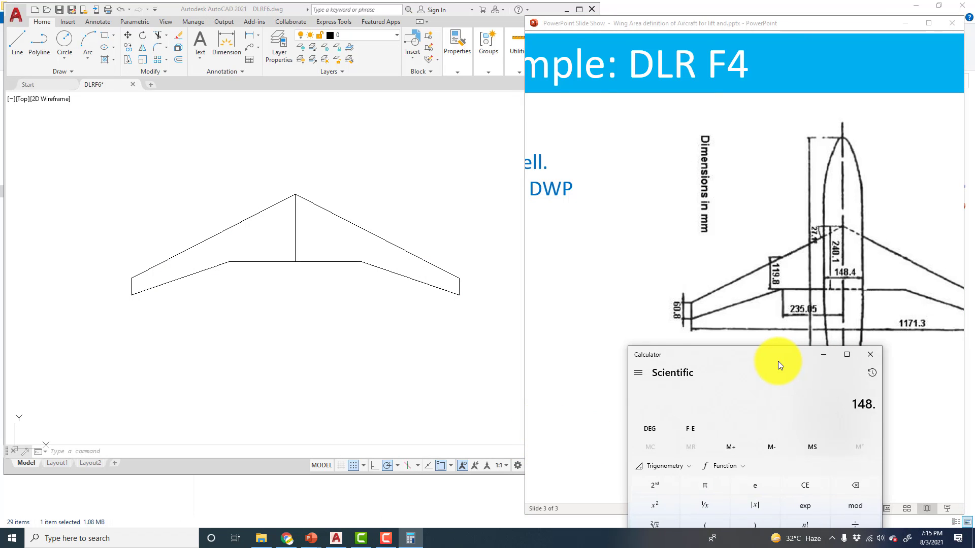
pyautogui.write('4/2')
pyautogui.press('Return')
# In AutoCAD, draw a 74.2 mm line leftward from the root apex, continuing vertically downward past the trailing edge
pyautogui.click(8, 32)
pyautogui.click(20, 44)
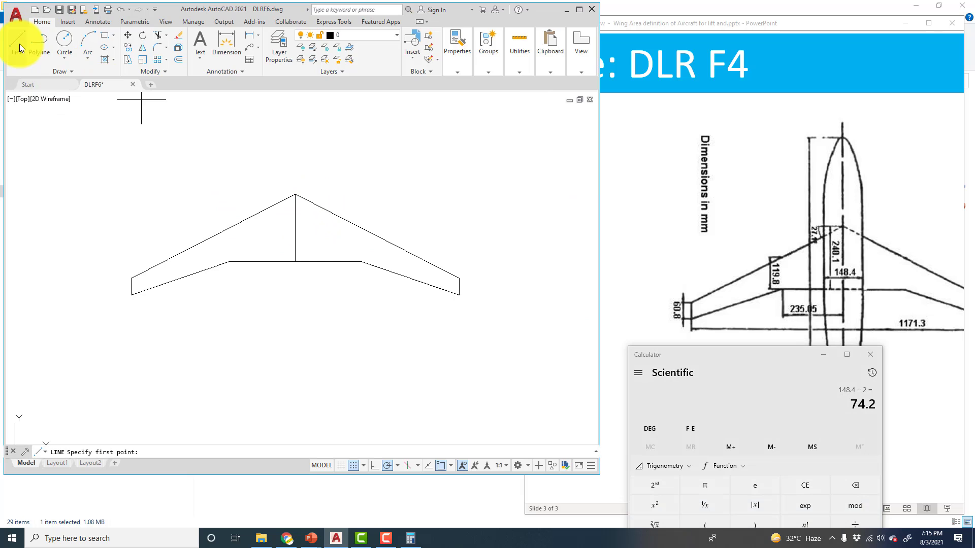
pyautogui.click(295, 194)
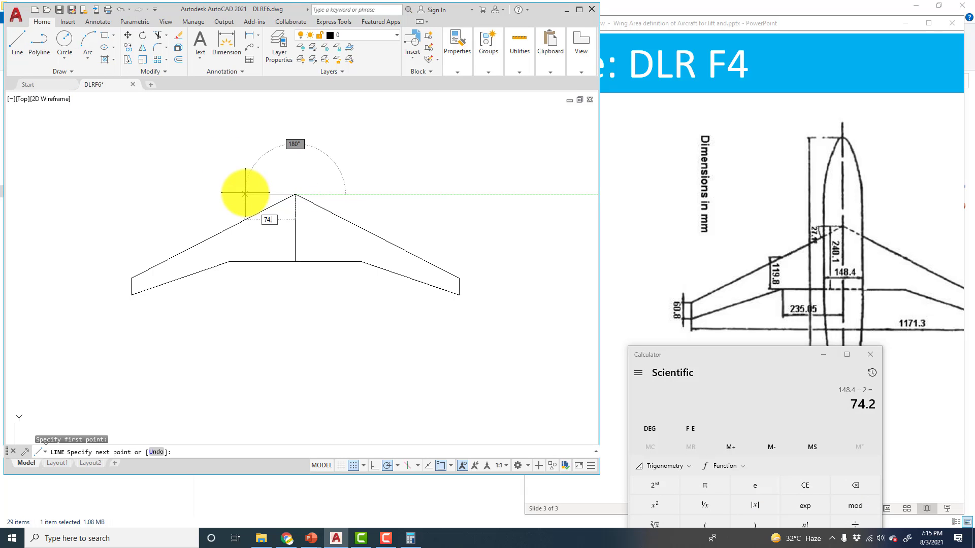
pyautogui.write('74.2')
pyautogui.press('Return')
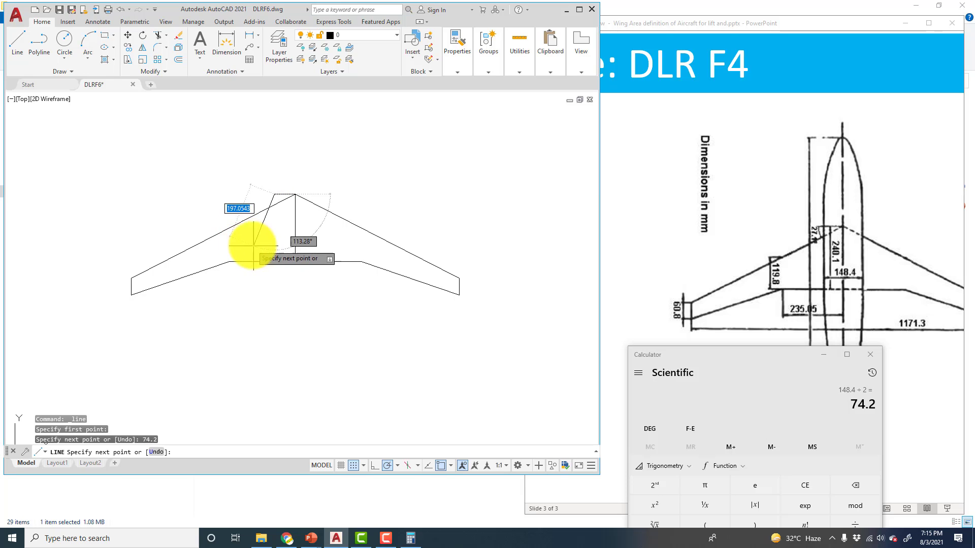
pyautogui.click(274, 281)
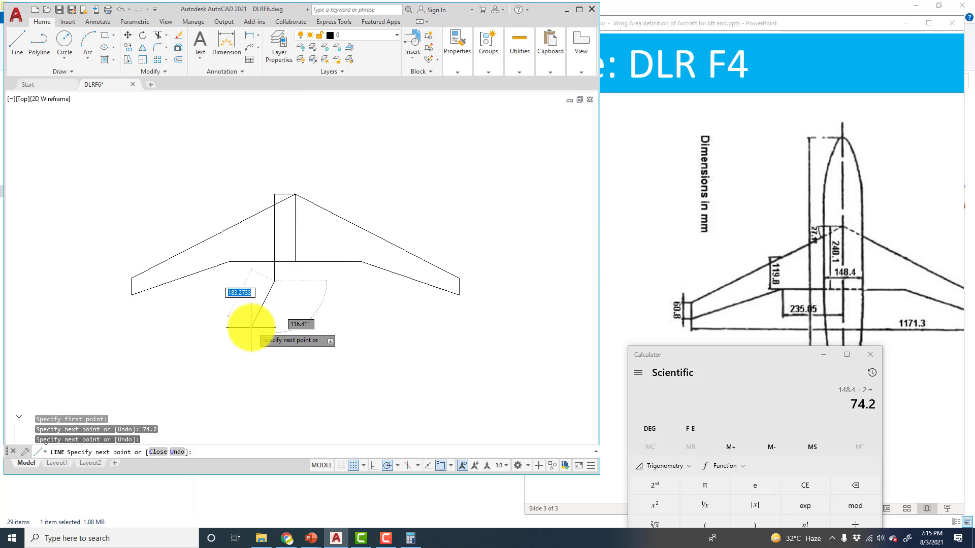
pyautogui.press('Escape')
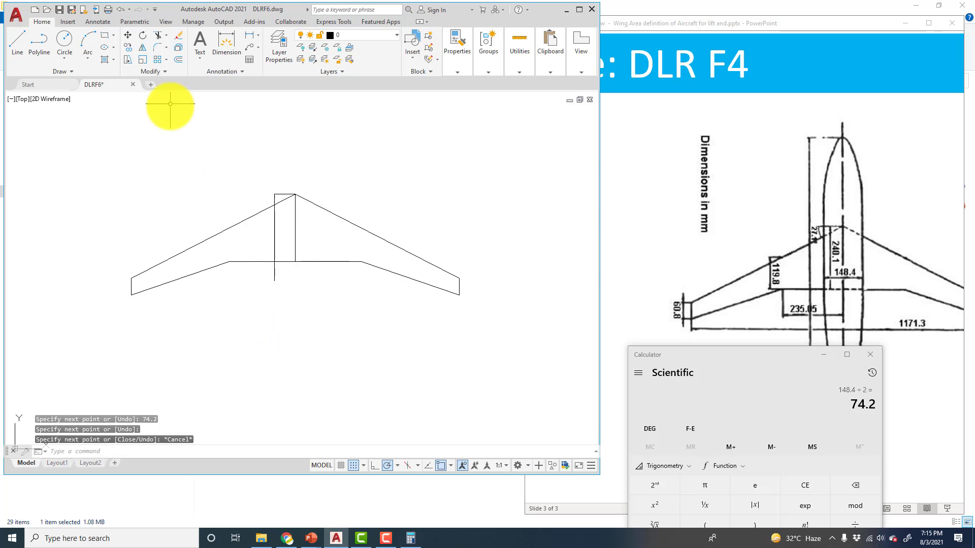
# Trim the left wing's leading edge between the fuselage-side line and the root apex
pyautogui.click(157, 37)
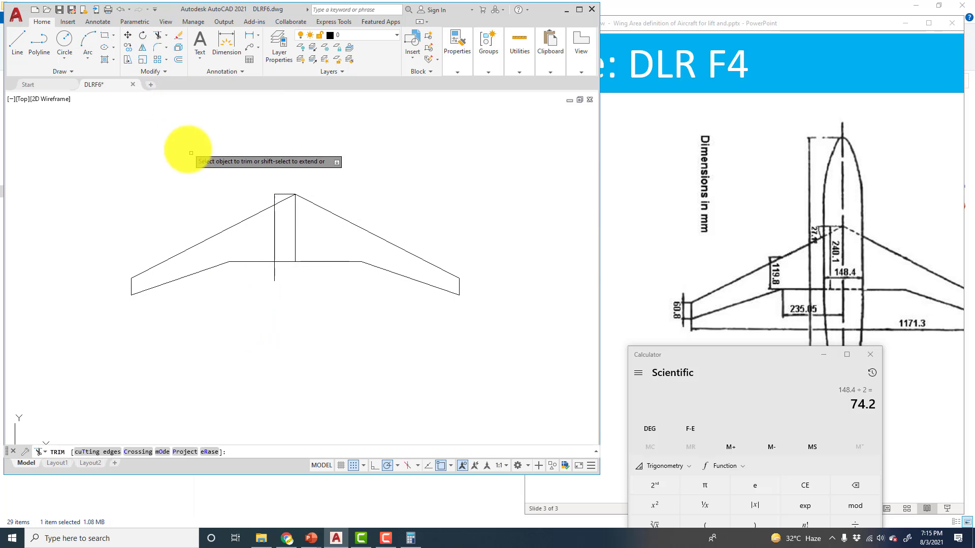
pyautogui.click(282, 201)
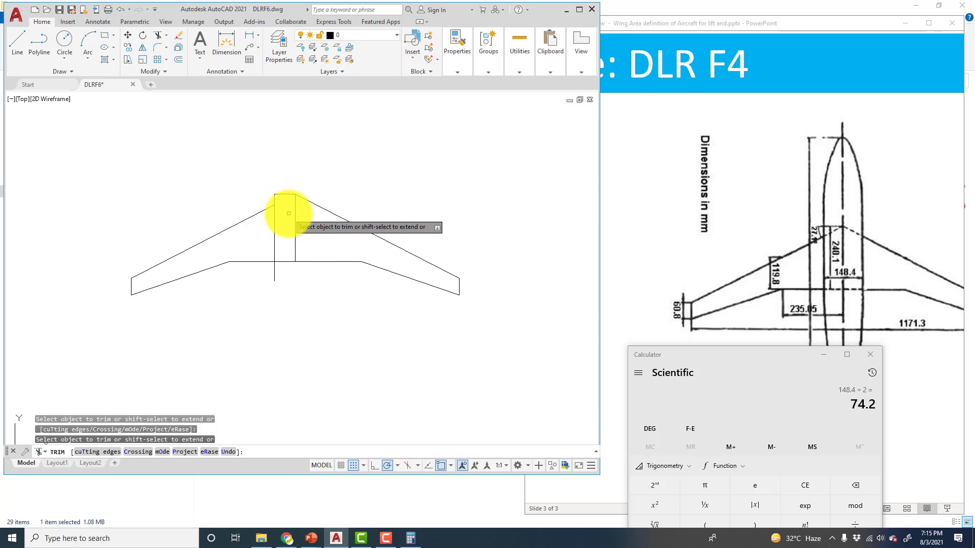
# Switch to the wing area presentation in PowerPoint and examine the slide comparing the Trapezoidal, Boeing and Airbus definitions
pyautogui.moveTo(312, 537)
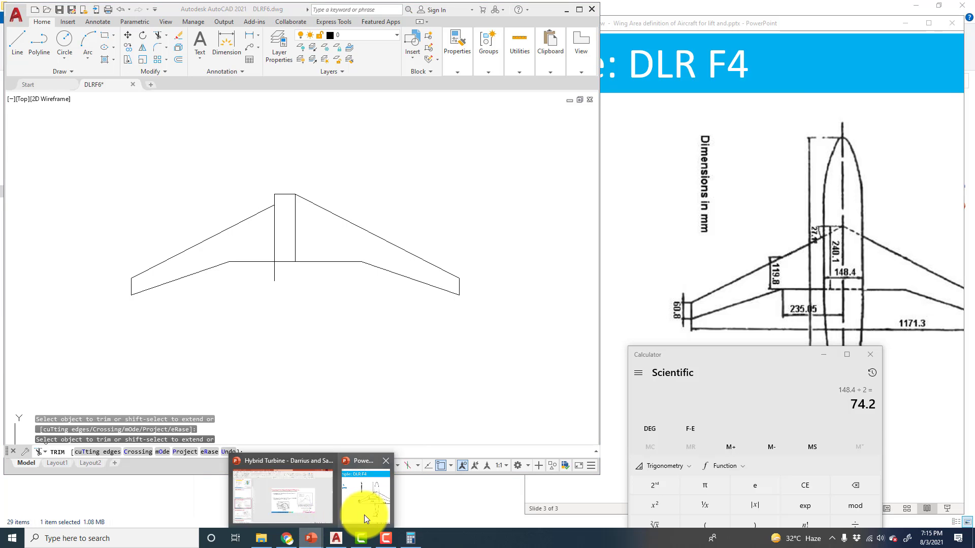
pyautogui.click(364, 514)
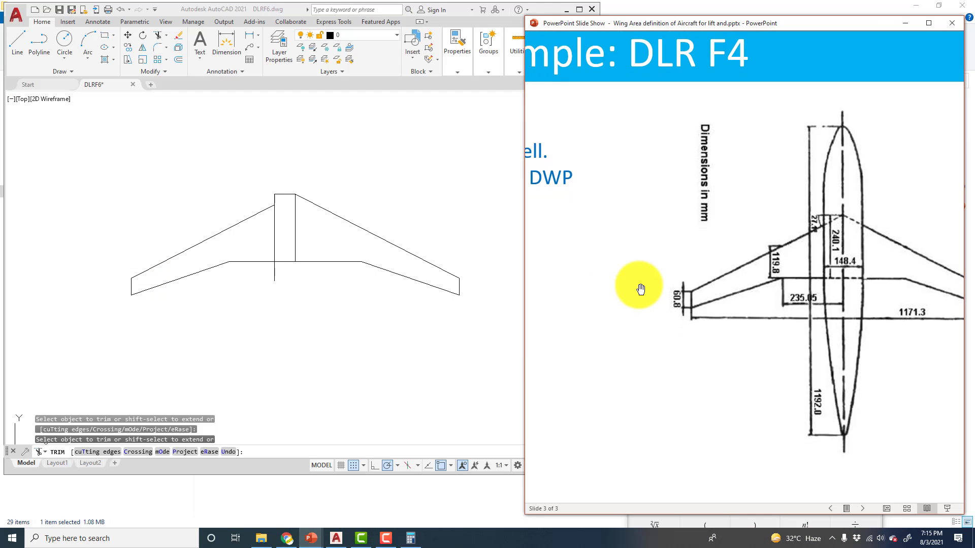
pyautogui.press('Left')
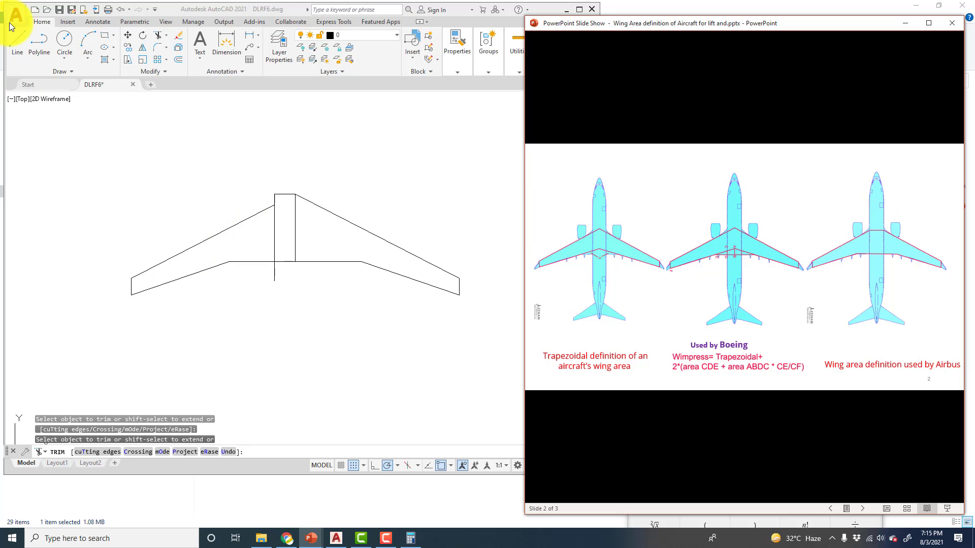
# Return to AutoCAD, cancel the running Trim, and undo the leading-edge trim and the left fuselage-side lines
pyautogui.click(37, 20)
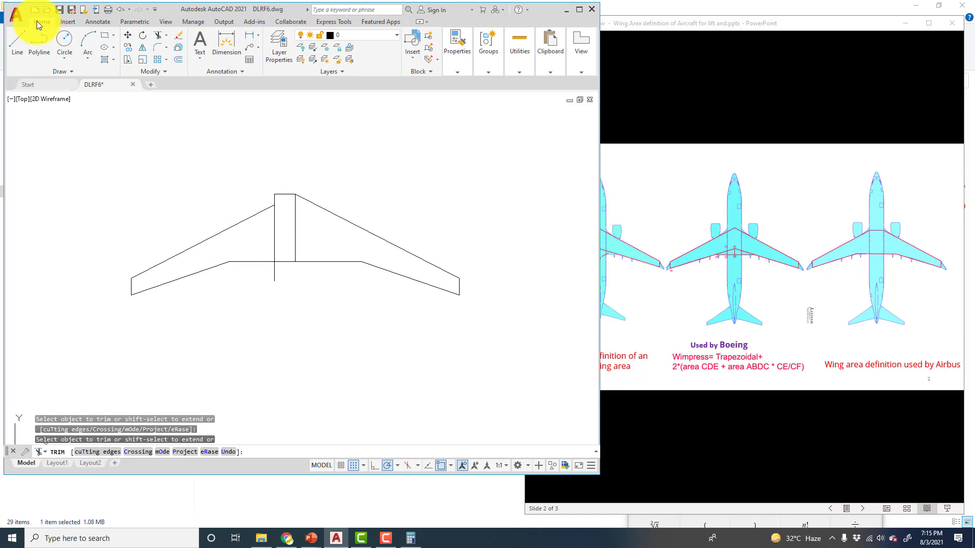
pyautogui.click(106, 120)
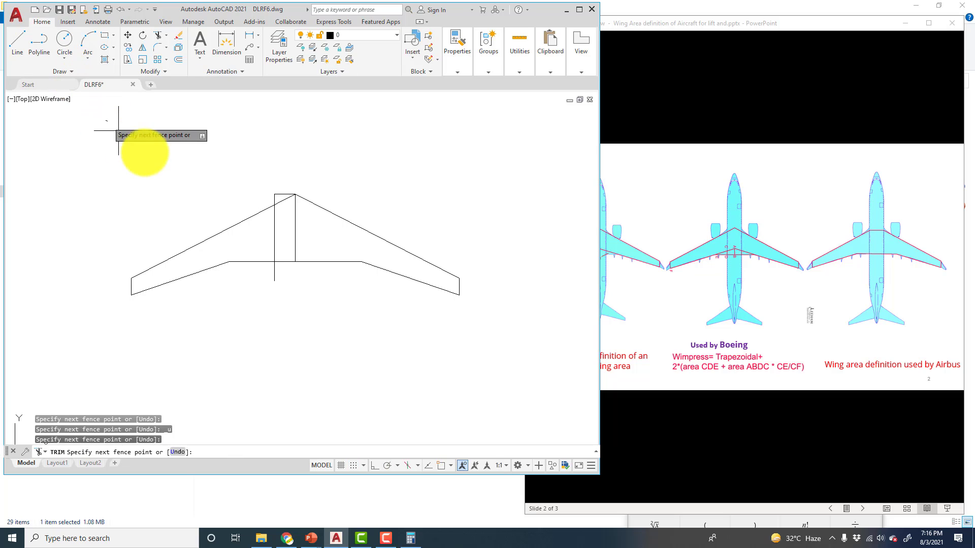
pyautogui.press('Escape')
pyautogui.press('Escape')
pyautogui.press('Escape')
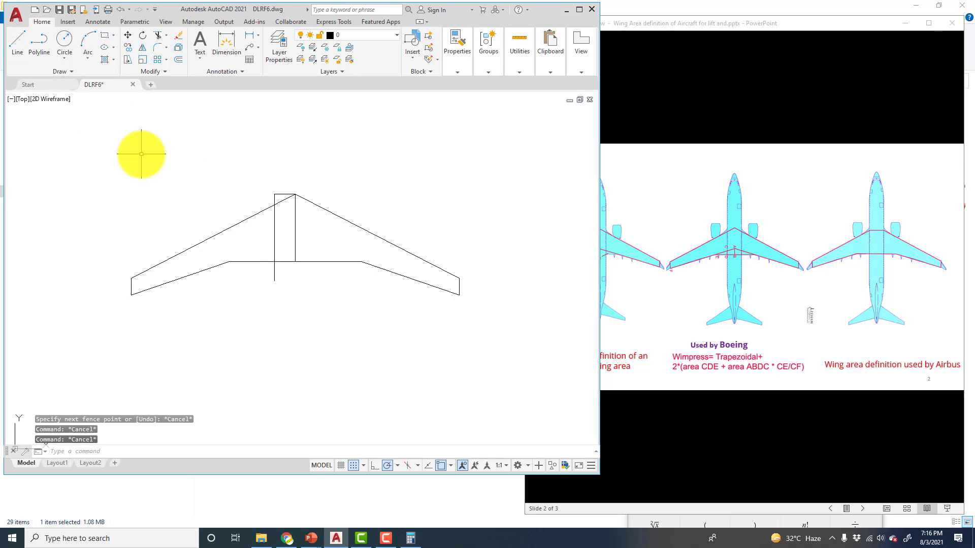
pyautogui.hotkey('ctrl', 'z')
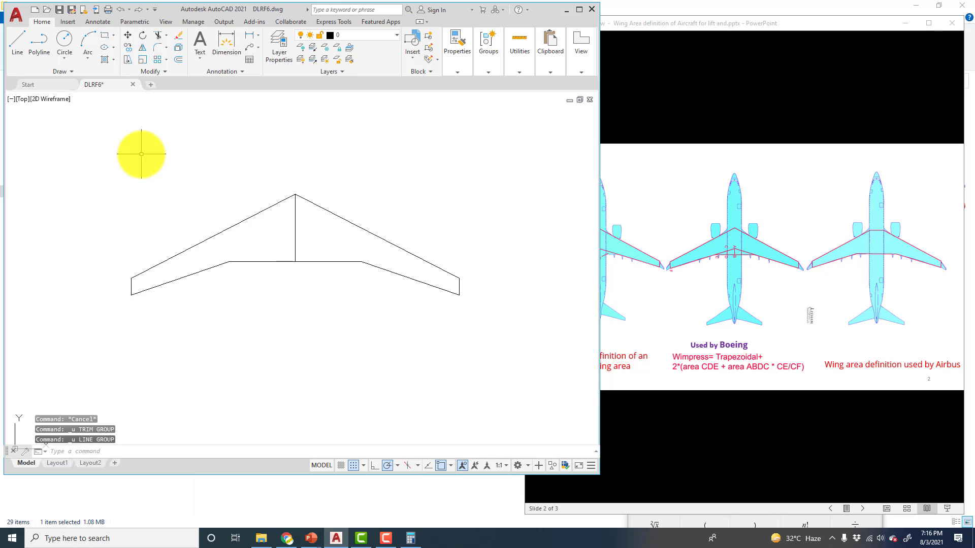
pyautogui.hotkey('ctrl', 'z')
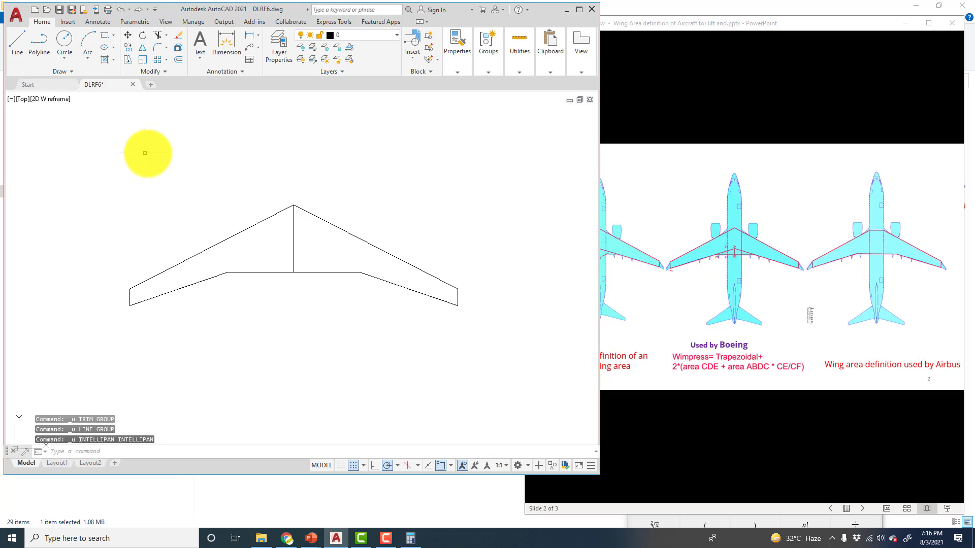
pyautogui.click(15, 37)
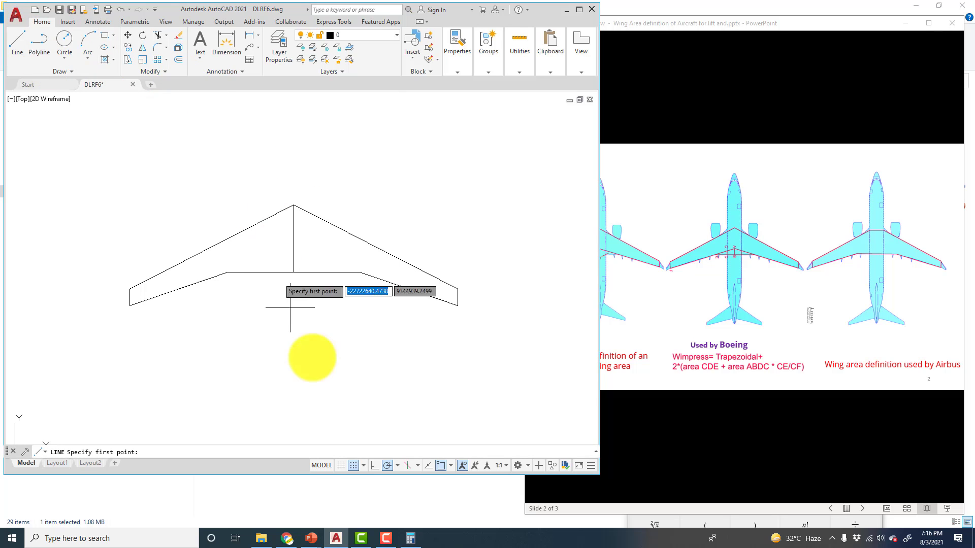
pyautogui.click(408, 538)
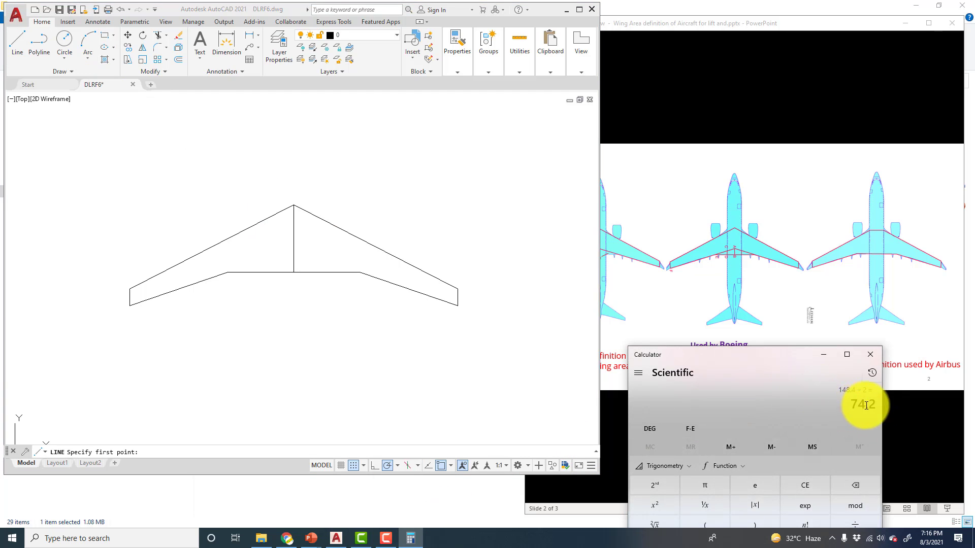
pyautogui.click(24, 42)
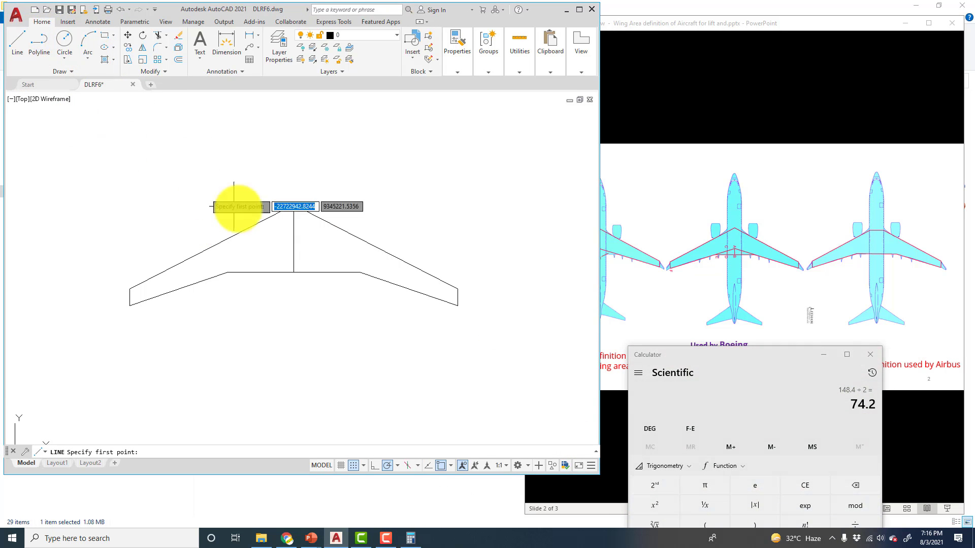
pyautogui.click(294, 205)
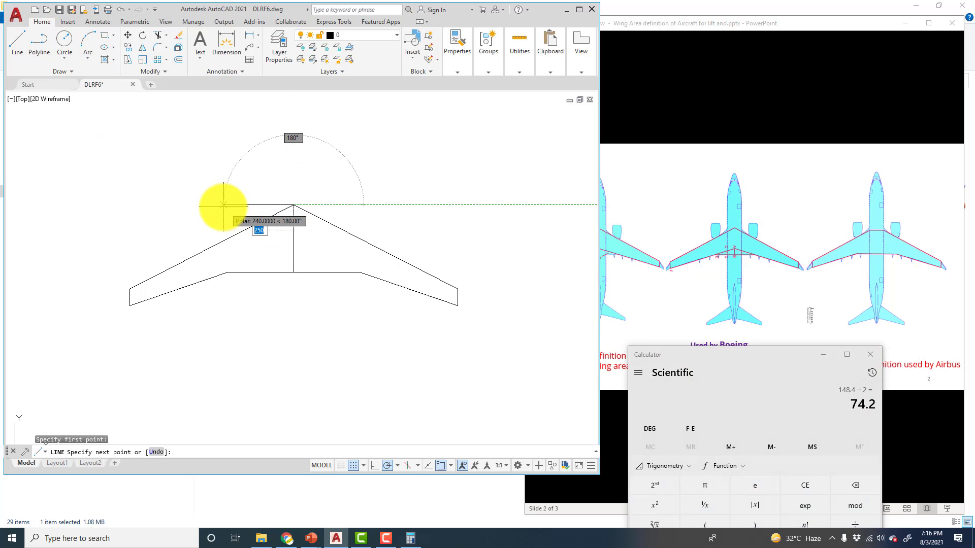
pyautogui.press('Escape')
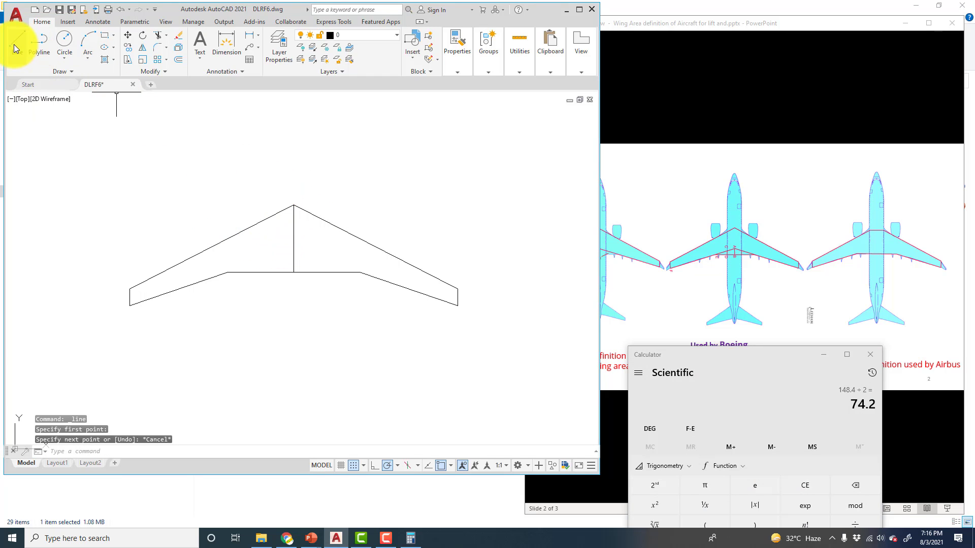
# Draw a 74.2 mm line horizontally left from the root apex, continuing vertically downward past the trailing edge
pyautogui.click(14, 44)
pyautogui.click(293, 205)
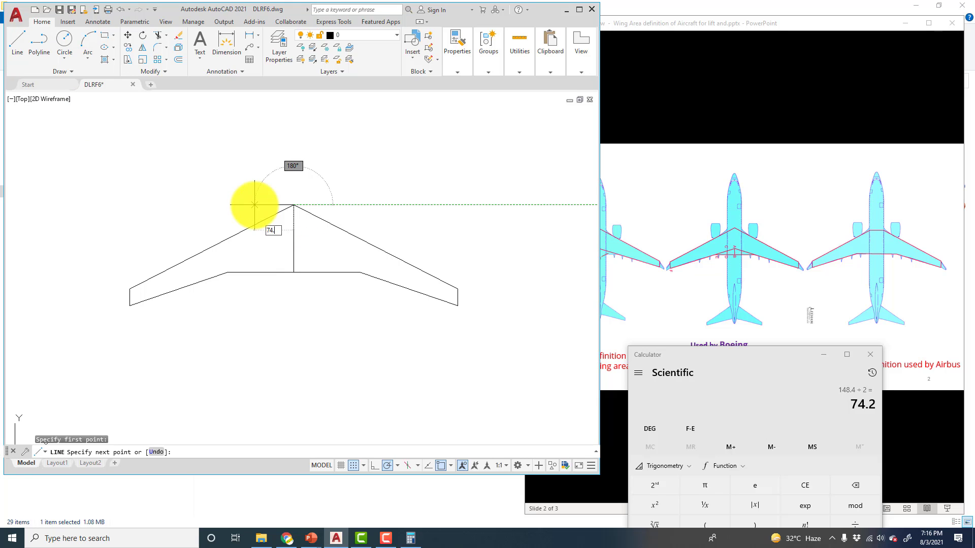
pyautogui.press('Return')
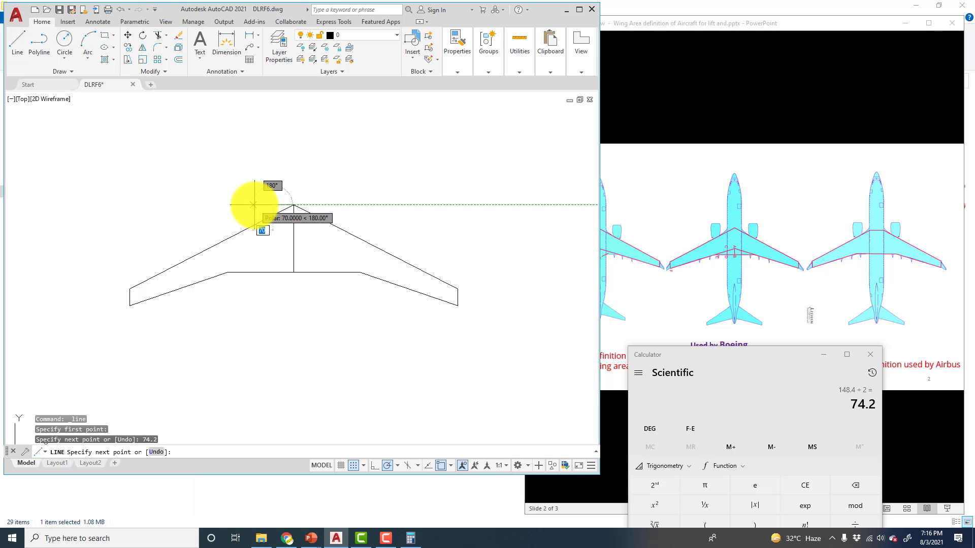
pyautogui.click(273, 205)
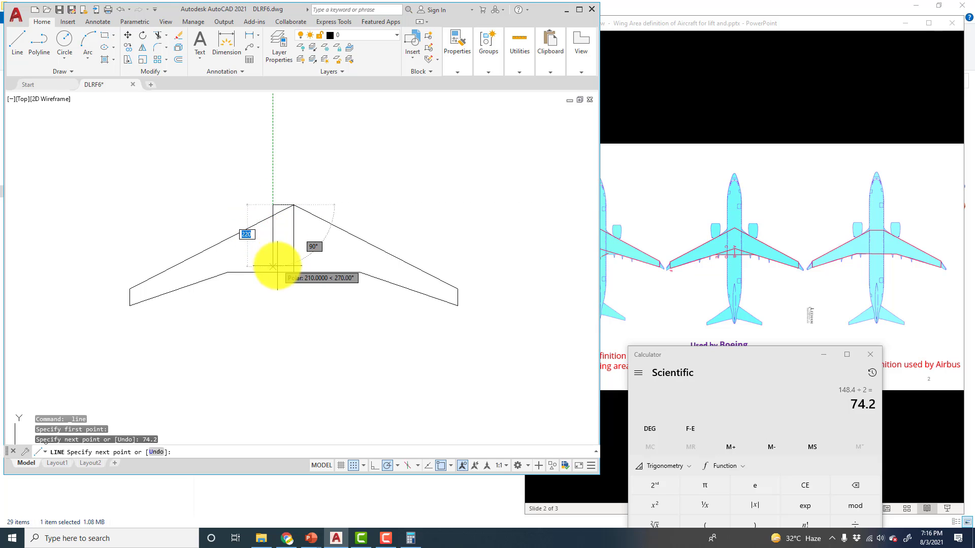
pyautogui.click(273, 297)
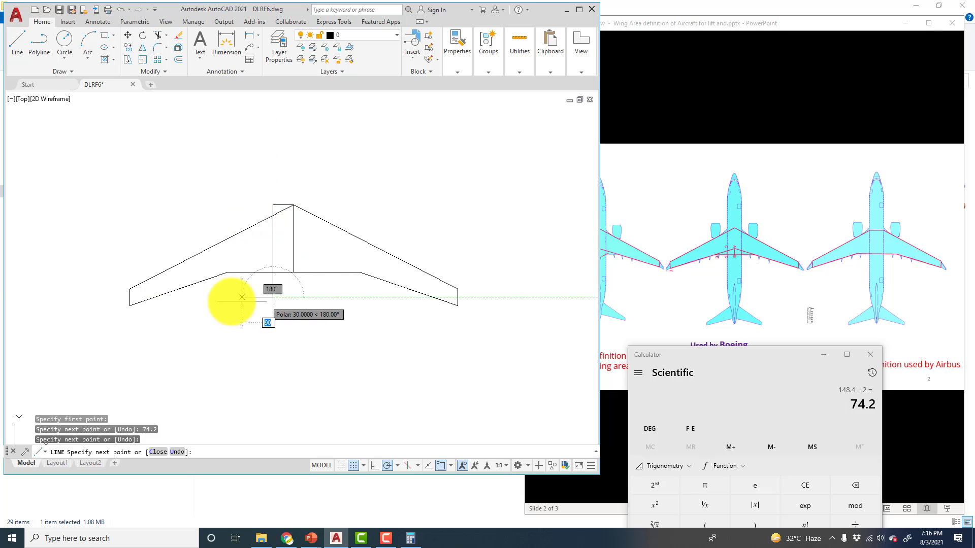
pyautogui.press('Escape')
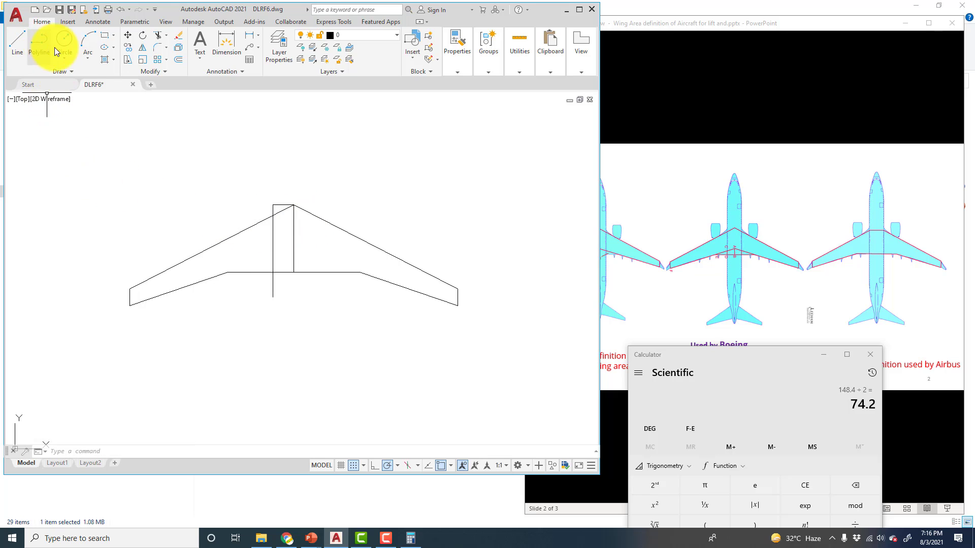
# Trim the fuselage-side line above the leading edge and below the trailing edge, and remove the lines joining it to the apex
pyautogui.click(157, 35)
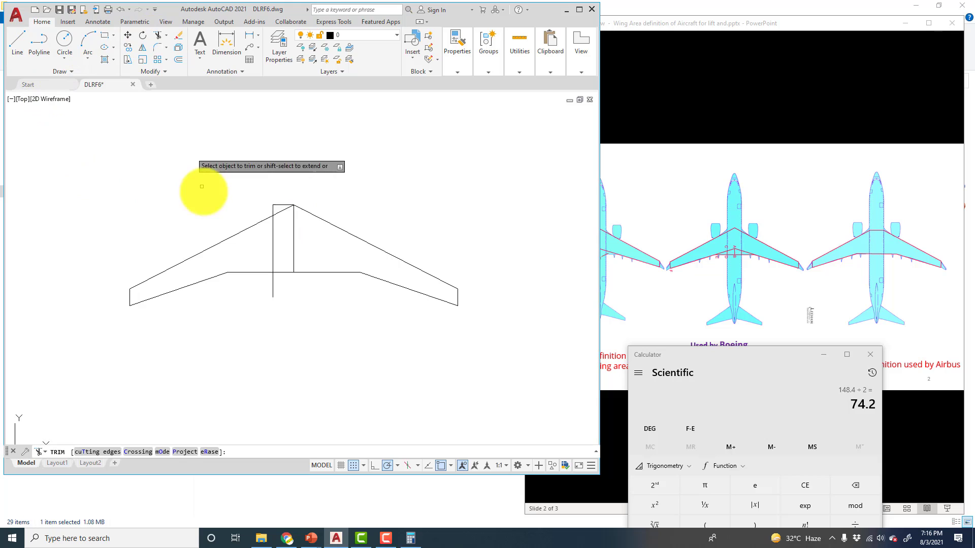
pyautogui.click(272, 208)
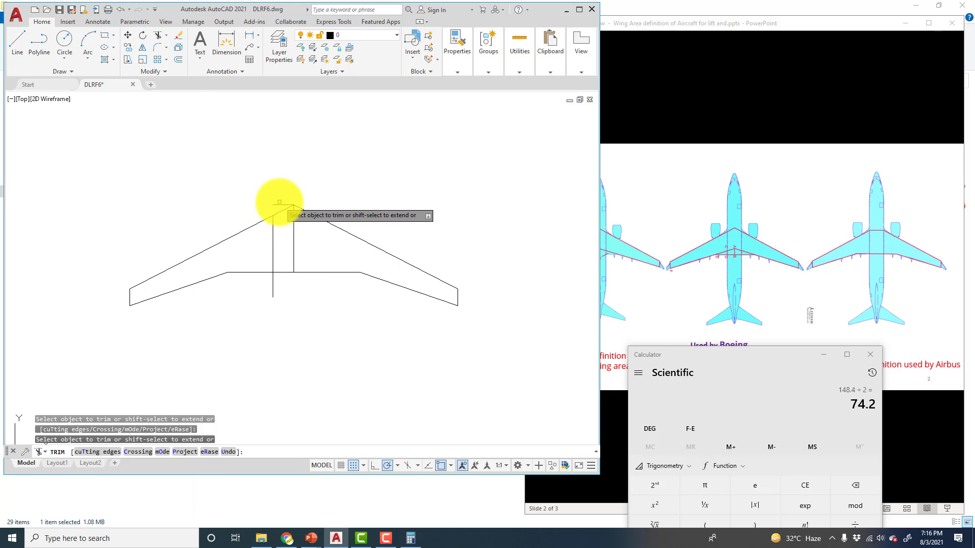
pyautogui.click(283, 209)
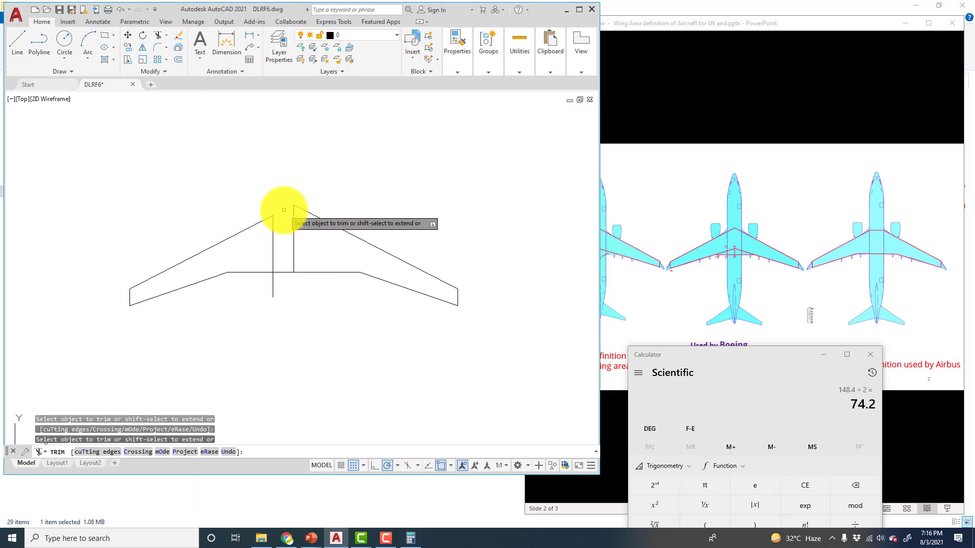
pyautogui.click(272, 283)
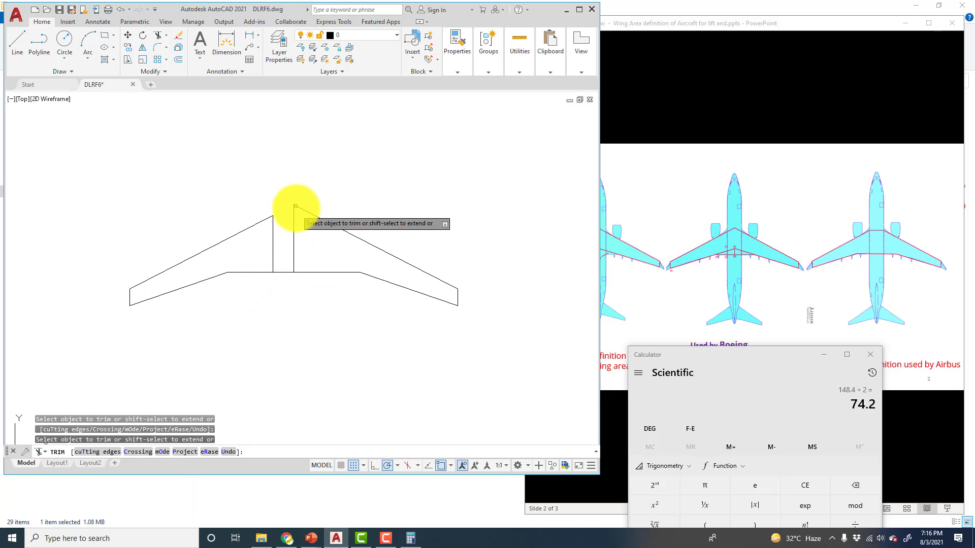
pyautogui.click(15, 41)
pyautogui.click(273, 216)
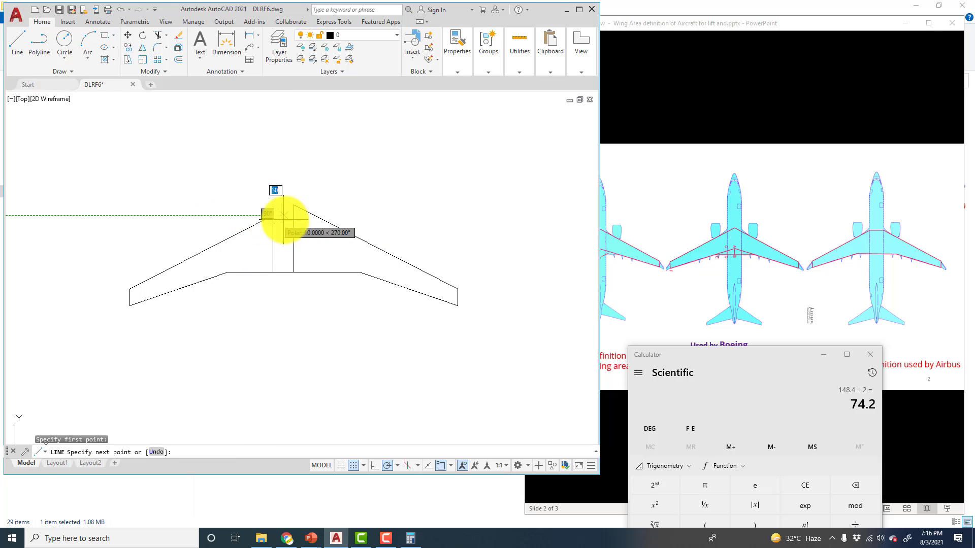
pyautogui.press('Escape')
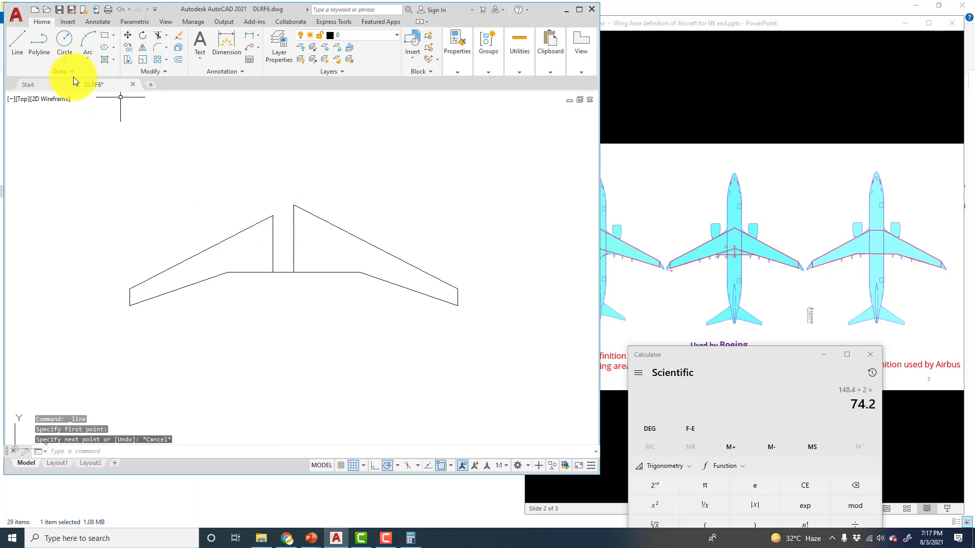
# Draw a horizontal line rightward from the left fuselage-side leading-edge corner and trim it at the wing centerline
pyautogui.click(20, 48)
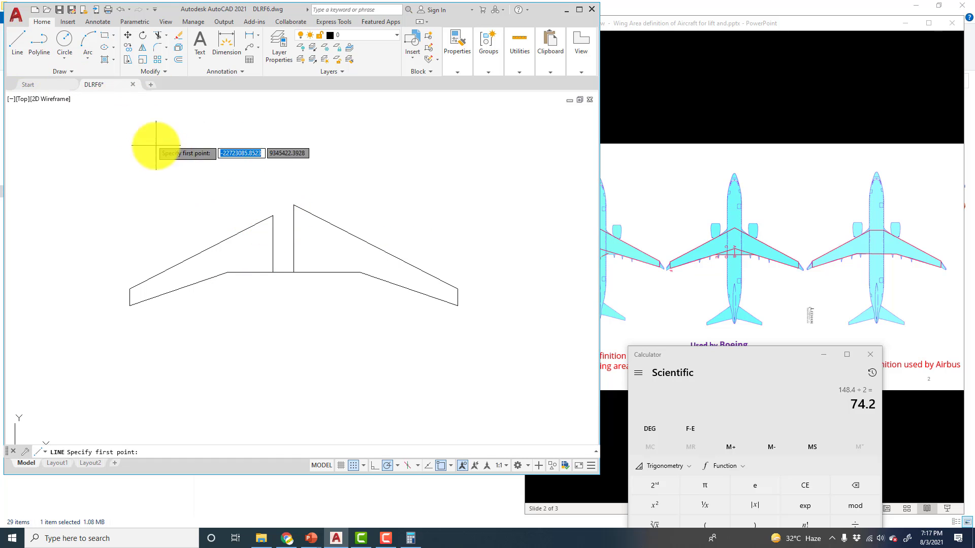
pyautogui.click(273, 216)
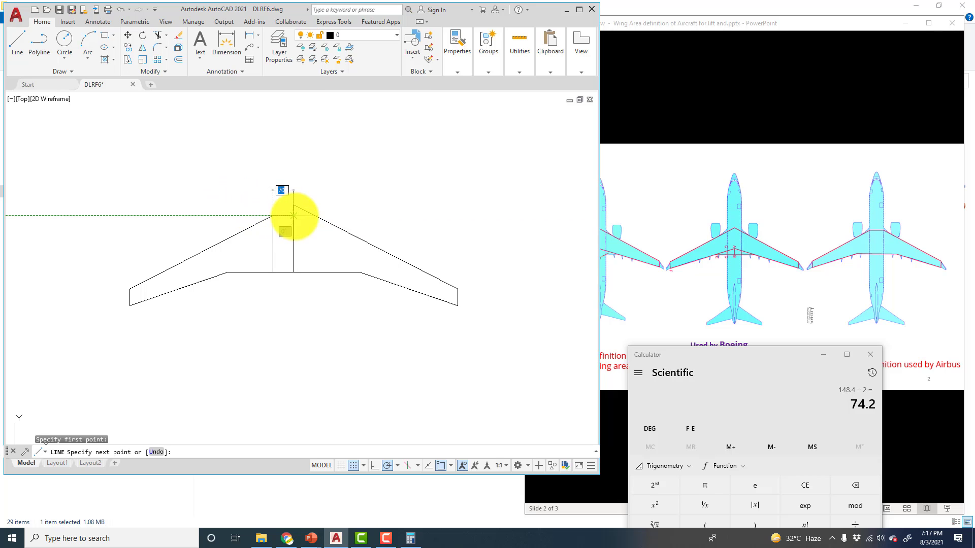
pyautogui.click(365, 215)
pyautogui.press('Escape')
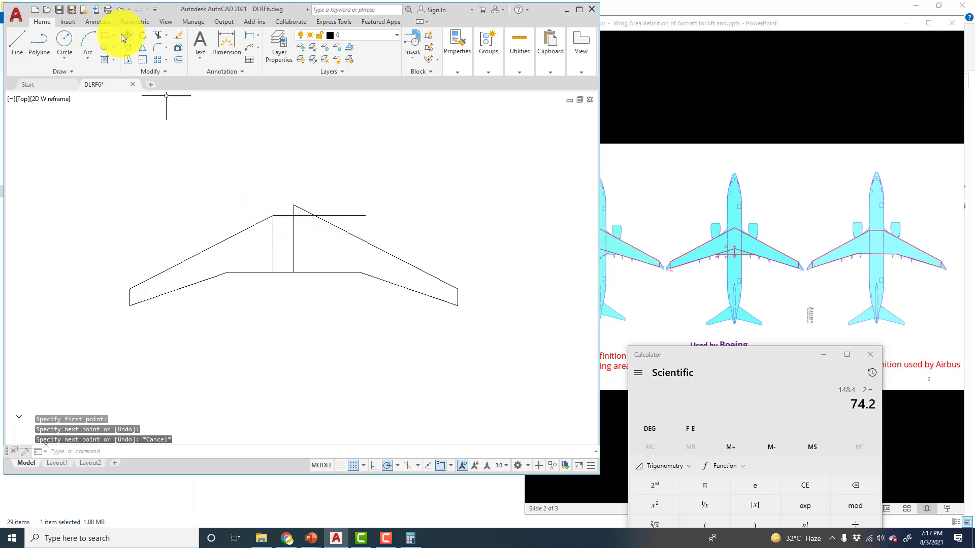
pyautogui.click(158, 35)
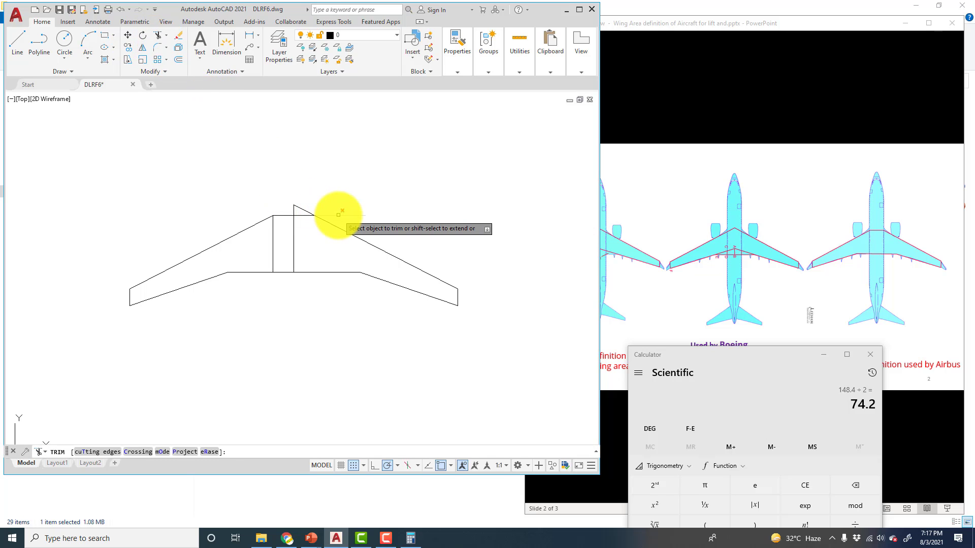
pyautogui.click(338, 215)
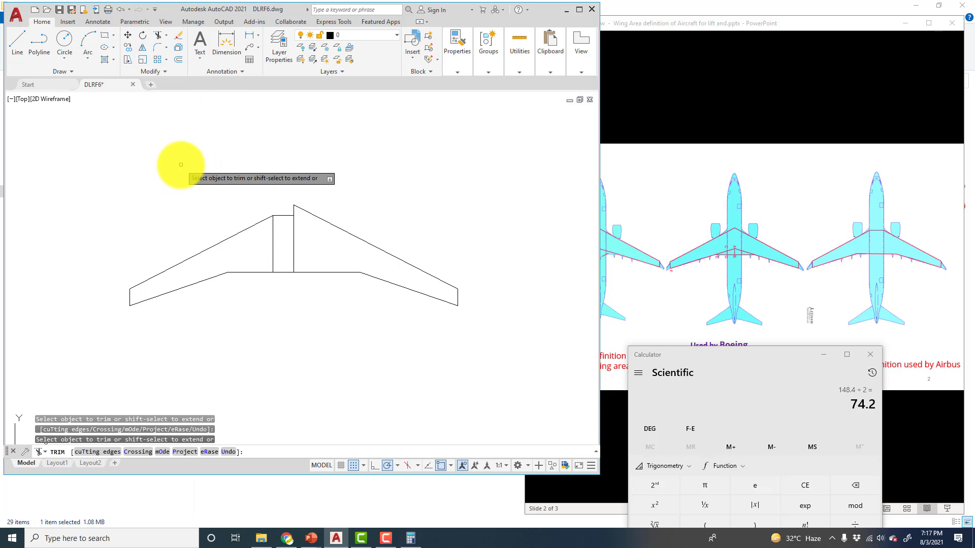
# Switch to the wing area presentation in PowerPoint and enlarge the dimensioned drawing on the DLR F4 example slide
pyautogui.scroll(2, 203, 188)
pyautogui.scroll(-5, 292, 200)
pyautogui.hscroll(5, 292, 201)
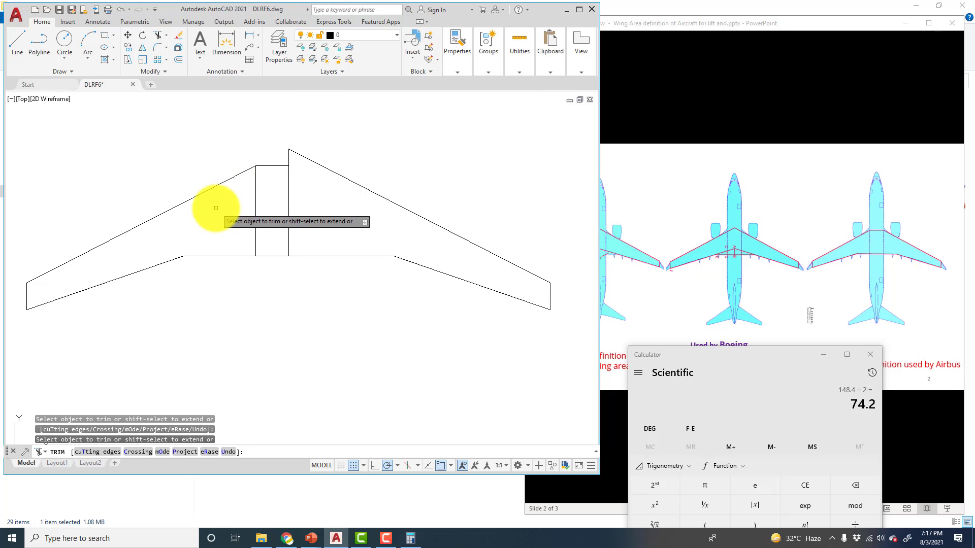
pyautogui.click(755, 224)
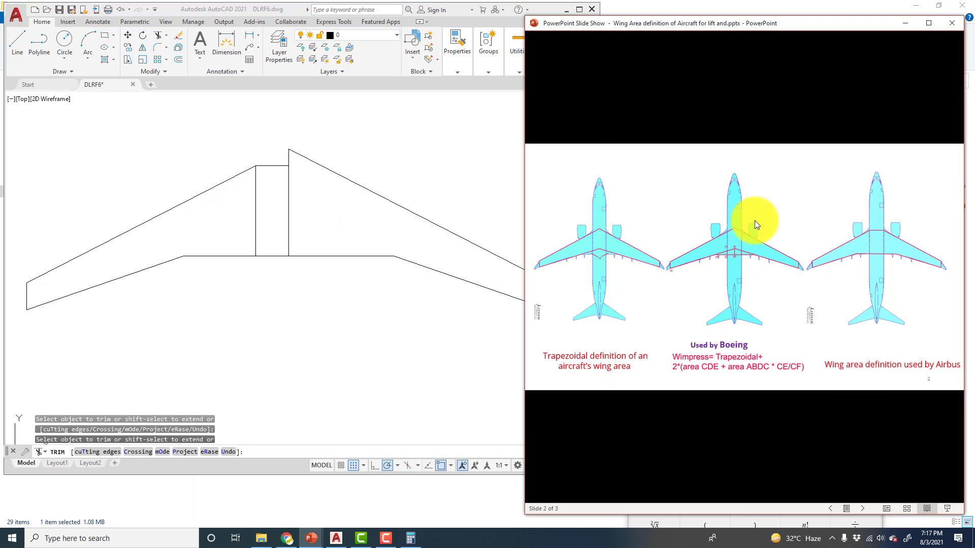
pyautogui.press('Left')
pyautogui.press('Right')
pyautogui.press('Right')
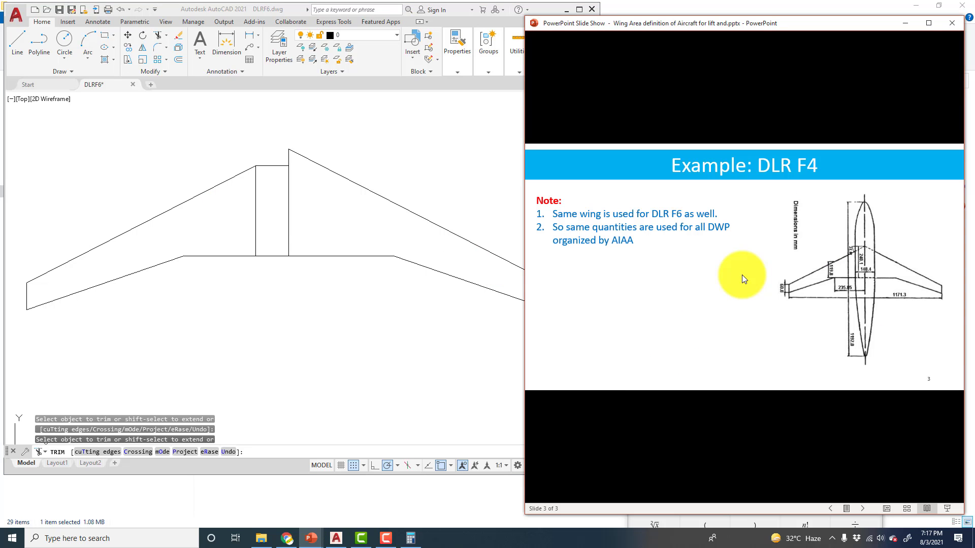
pyautogui.keyDown('ctrl'); pyautogui.scroll(3, 834, 294); pyautogui.keyUp('ctrl')
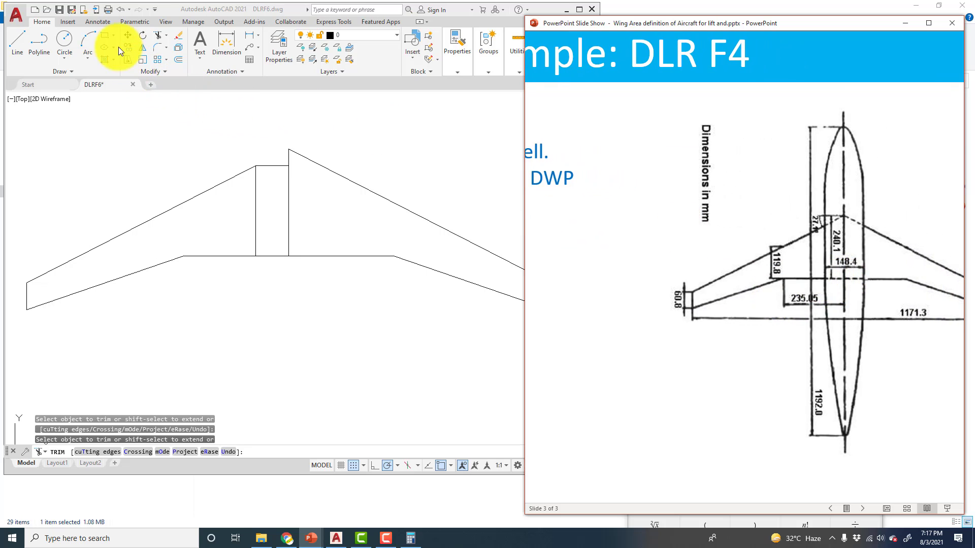
# Switch to AutoCAD and add a linear dimension below the trailing edge from the wing centerline to the right-hand kink
pyautogui.click(94, 23)
pyautogui.click(98, 22)
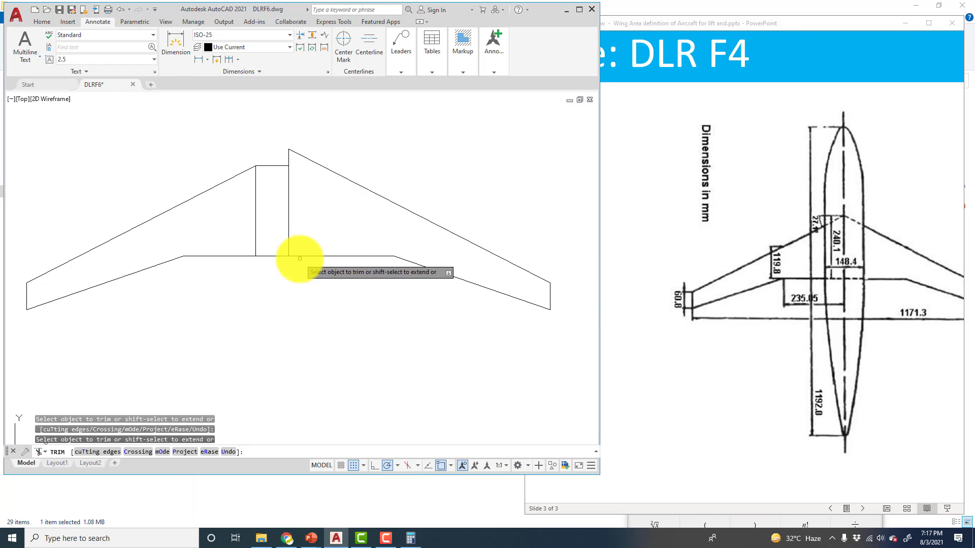
pyautogui.click(197, 60)
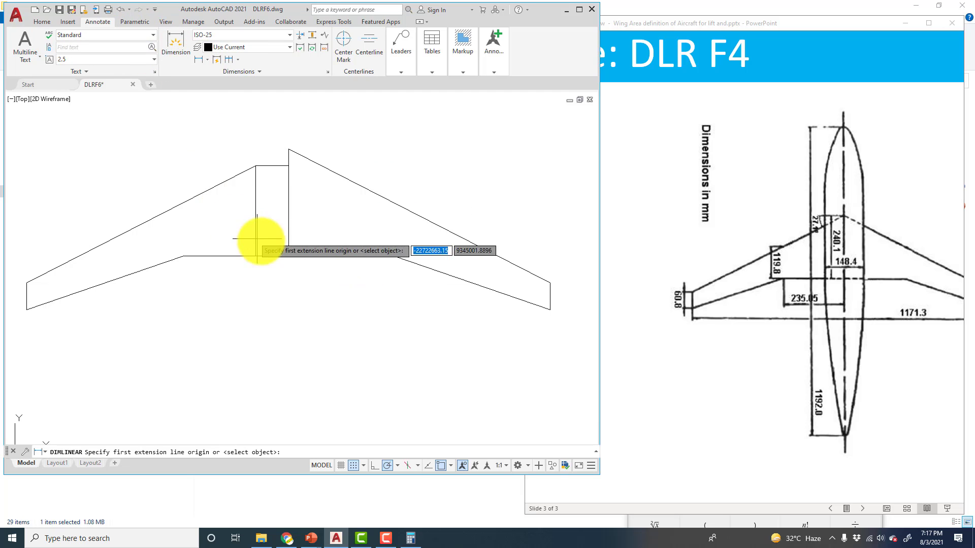
pyautogui.click(290, 258)
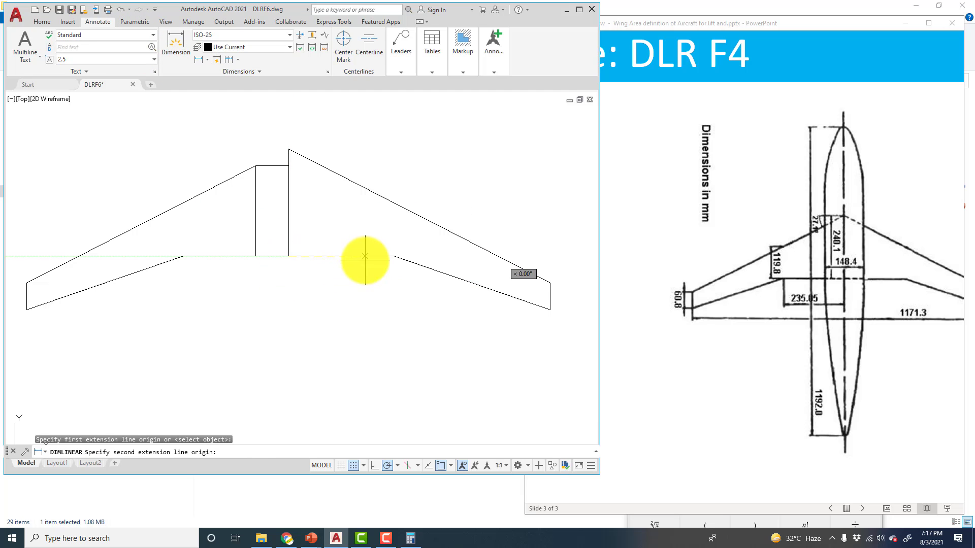
pyautogui.click(393, 257)
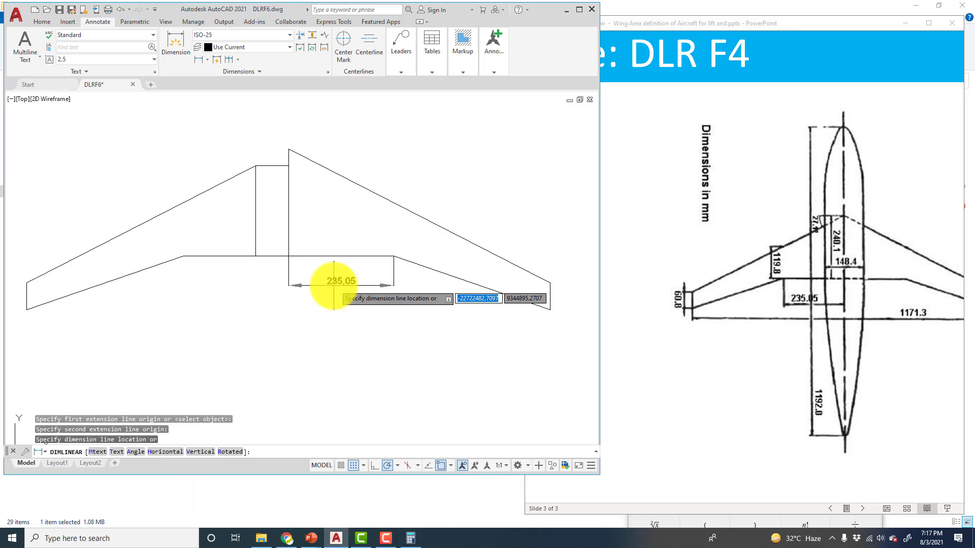
pyautogui.click(334, 285)
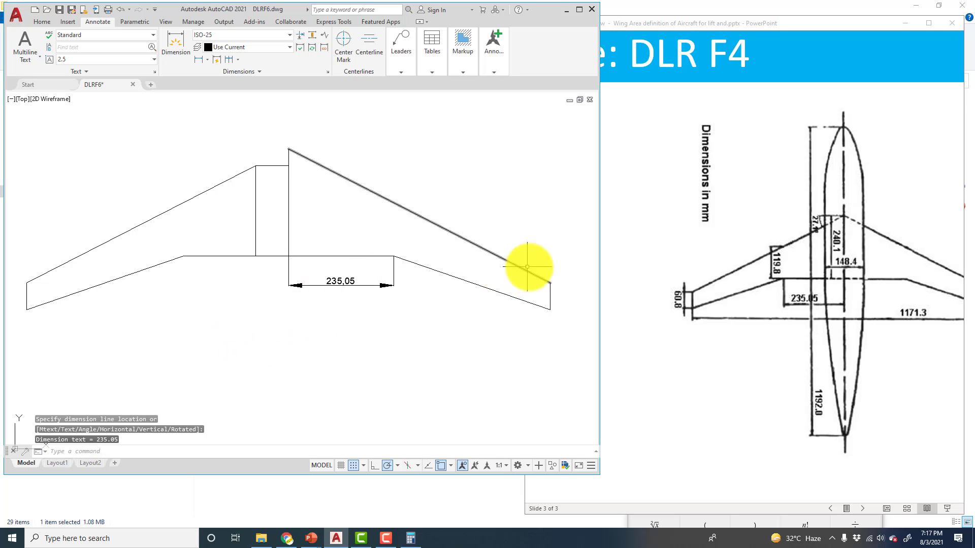
# Add a vertical linear dimension to the tip chord of the right wing, outboard of the tip
pyautogui.click(198, 60)
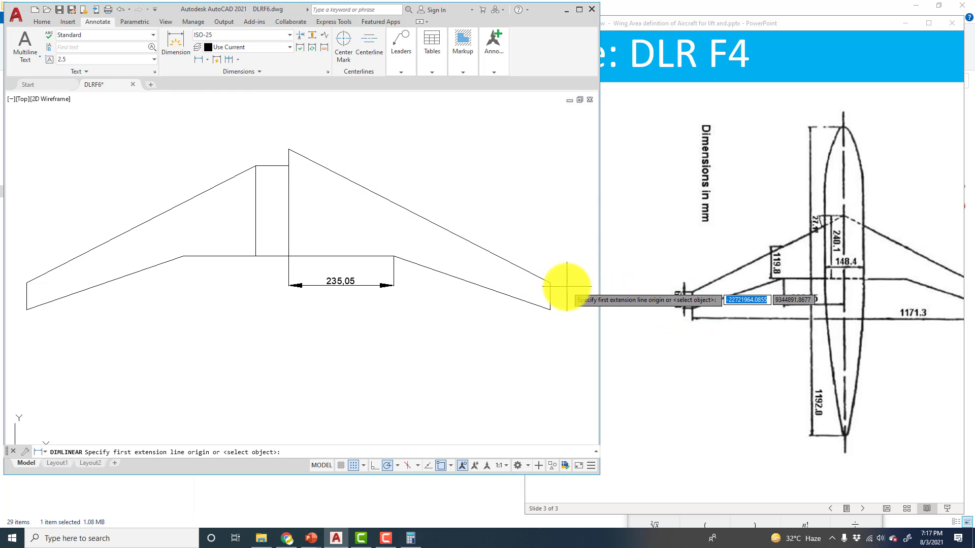
pyautogui.click(550, 282)
pyautogui.write('60.8')
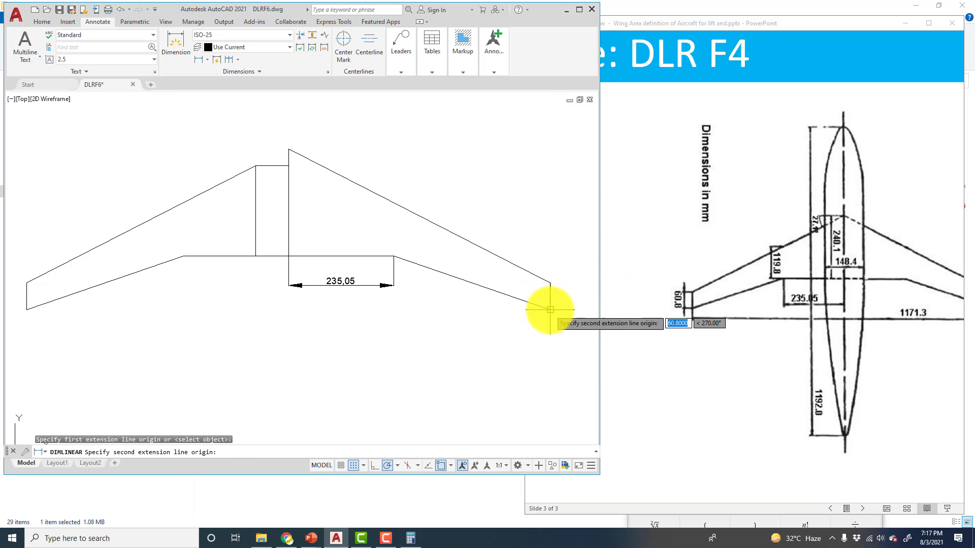
pyautogui.press('Return')
pyautogui.click(564, 300)
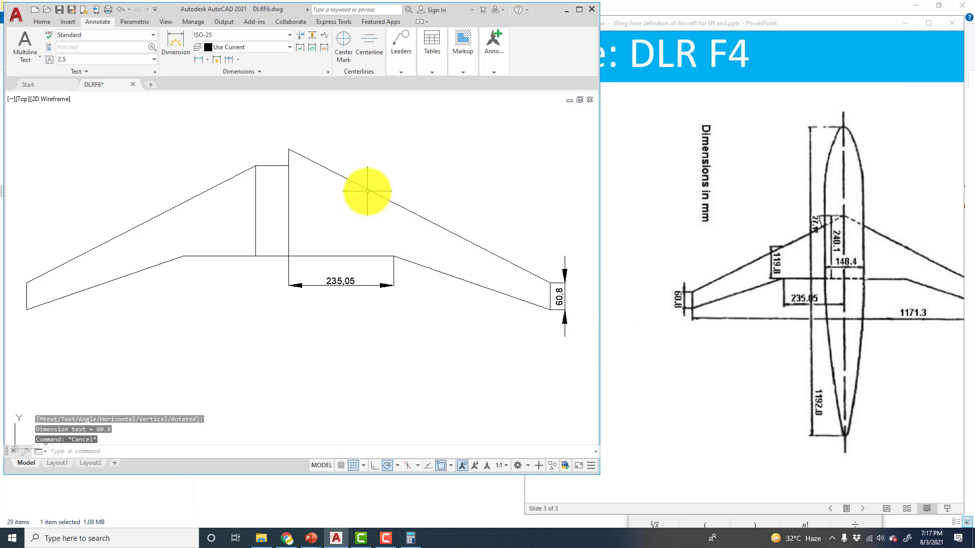
pyautogui.moveTo(386, 146)
pyautogui.mouseDown(button='middle')
pyautogui.moveTo(393, 139)
pyautogui.moveTo(414, 171)
pyautogui.mouseUp(button='middle')
pyautogui.press('Escape')
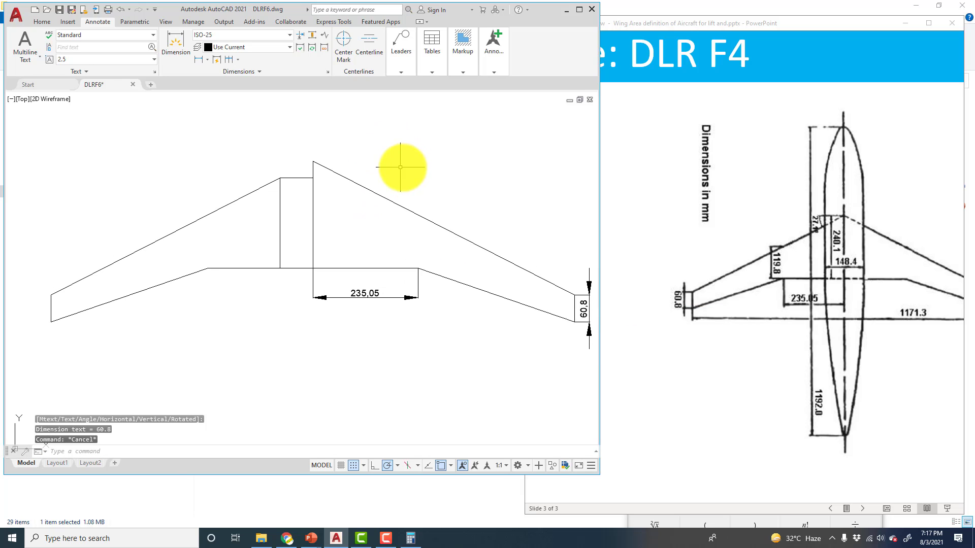
pyautogui.click(38, 22)
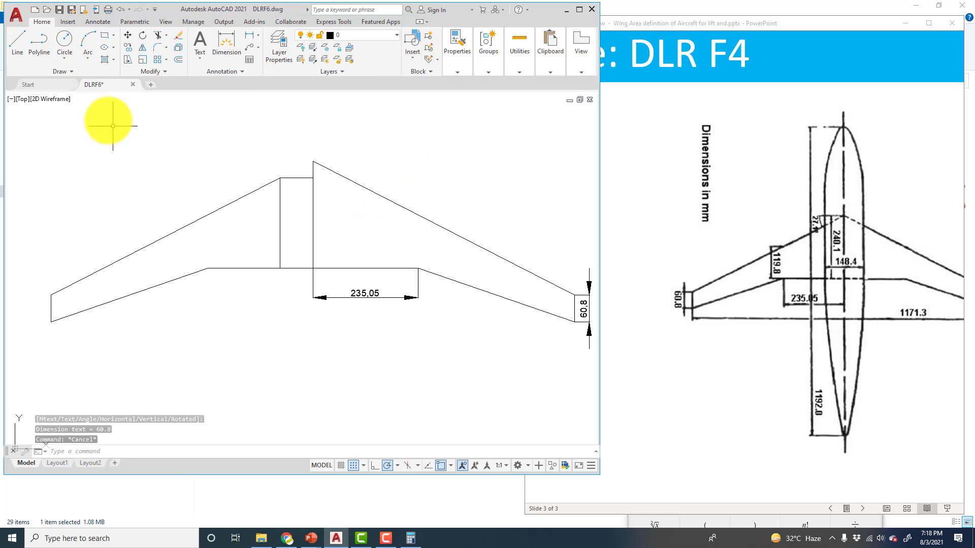
pyautogui.click(15, 43)
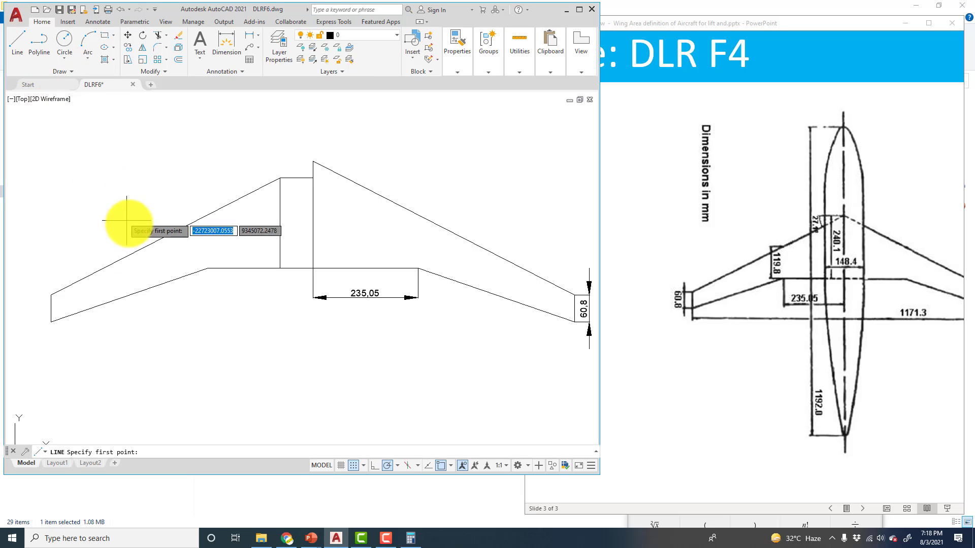
pyautogui.click(208, 268)
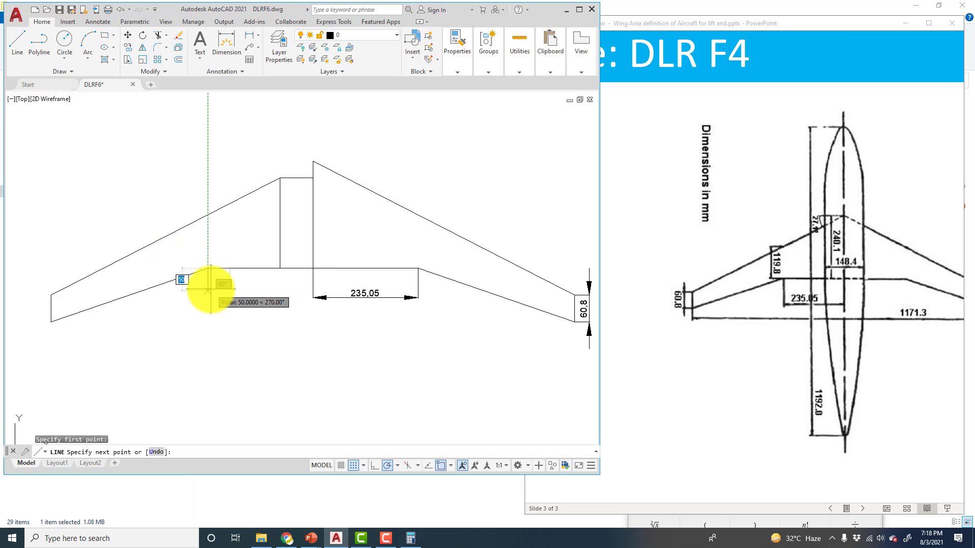
pyautogui.press('Escape')
# Draw a vertical line upward from the left wing's trailing-edge kink and trim it at the leading edge
pyautogui.click(17, 40)
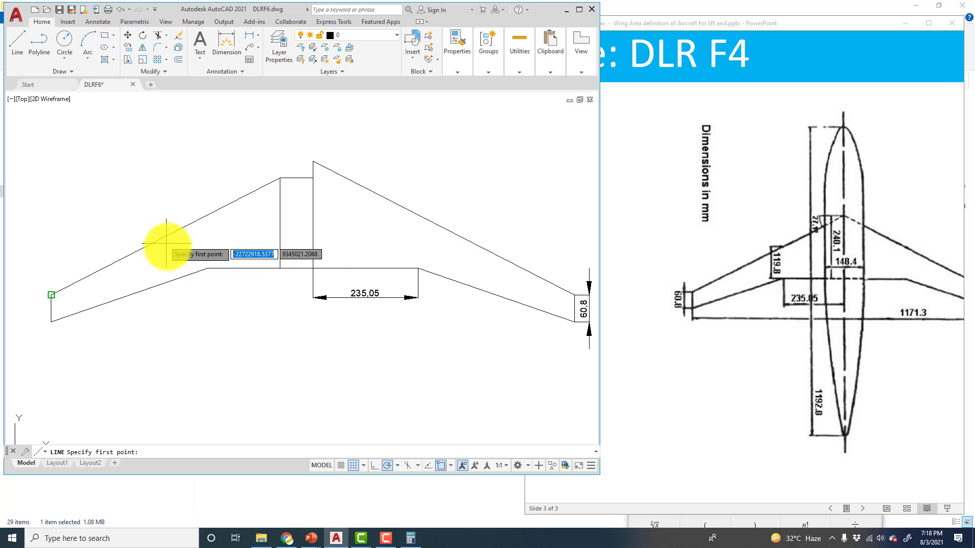
pyautogui.click(208, 267)
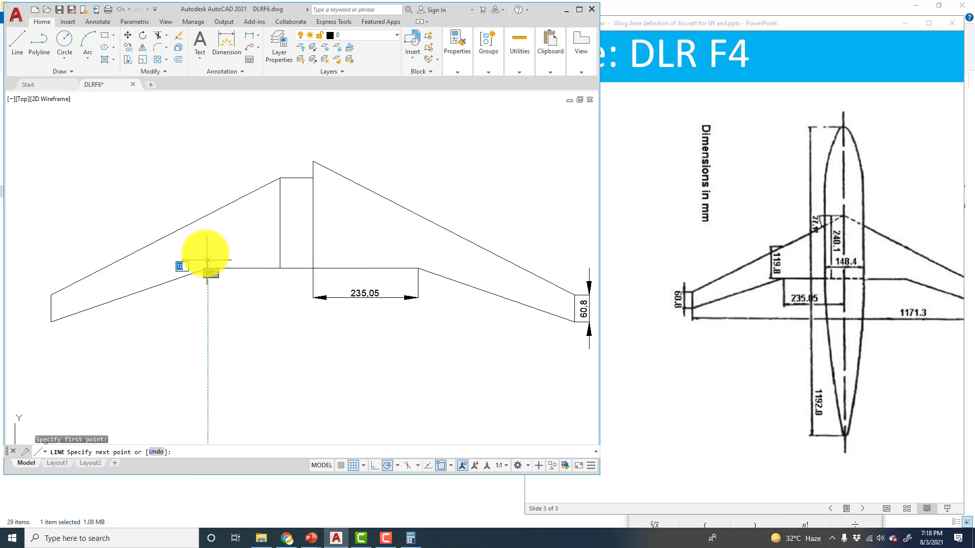
pyautogui.click(208, 179)
pyautogui.press('Escape')
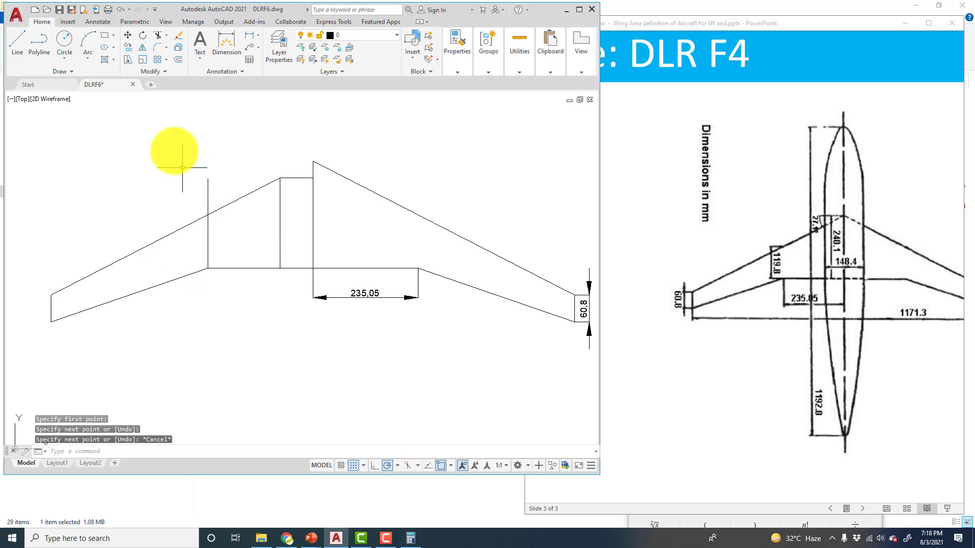
pyautogui.click(159, 35)
pyautogui.click(207, 188)
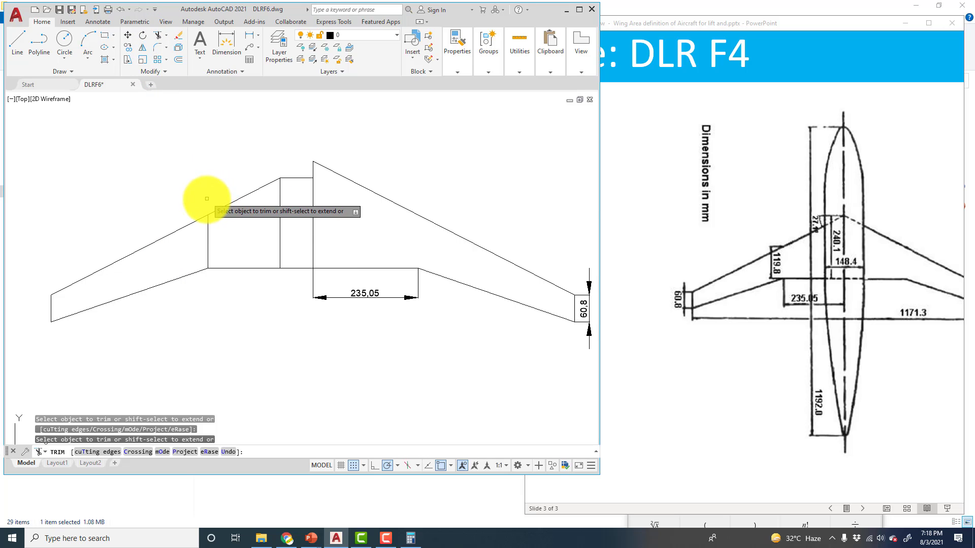
pyautogui.press('Escape')
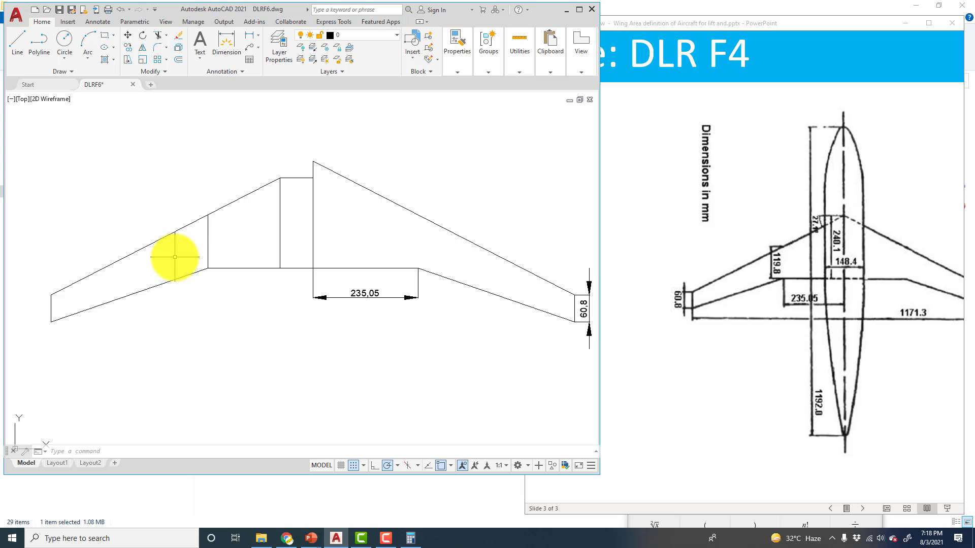
# Switch to the trapezoid area page in Chrome, then open a blank Excel workbook and narrow its window beside the formula
pyautogui.hotkey('alt', 'Tab')
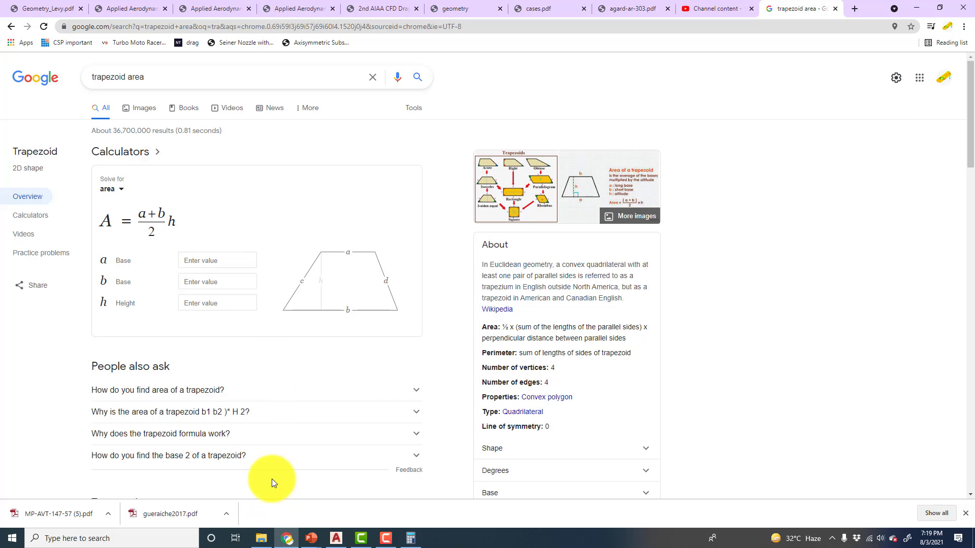
pyautogui.click(183, 542)
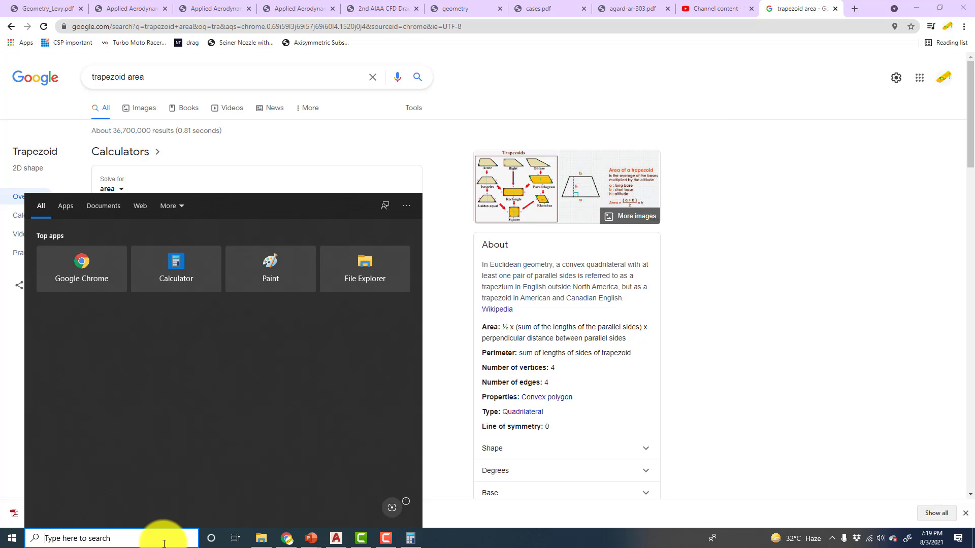
pyautogui.write('ex')
pyautogui.click(77, 251)
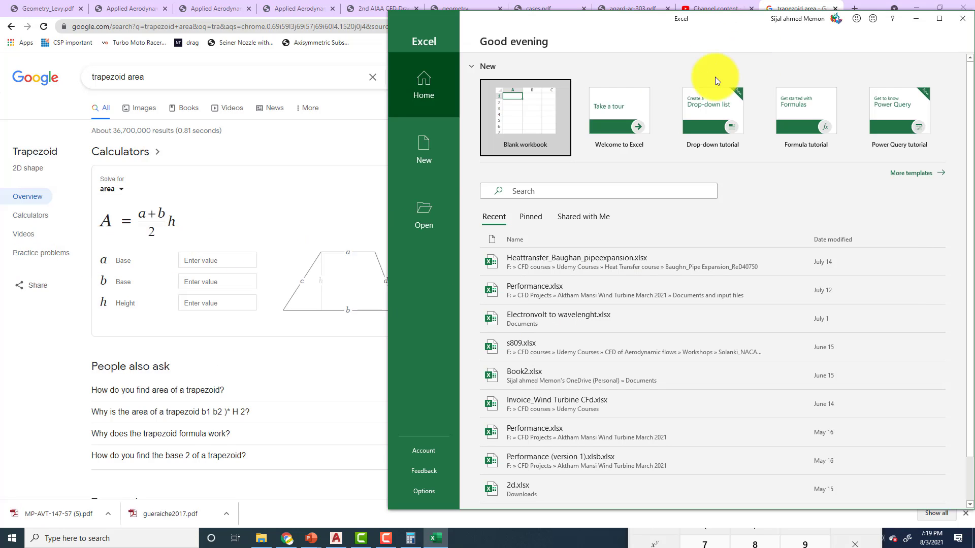
pyautogui.click(503, 93)
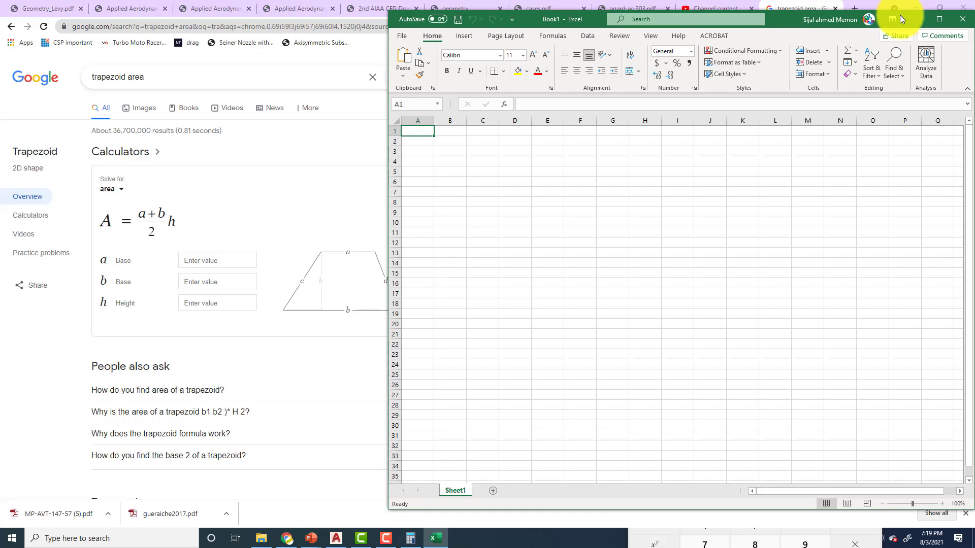
pyautogui.moveTo(391, 14); pyautogui.dragTo(559, 33)
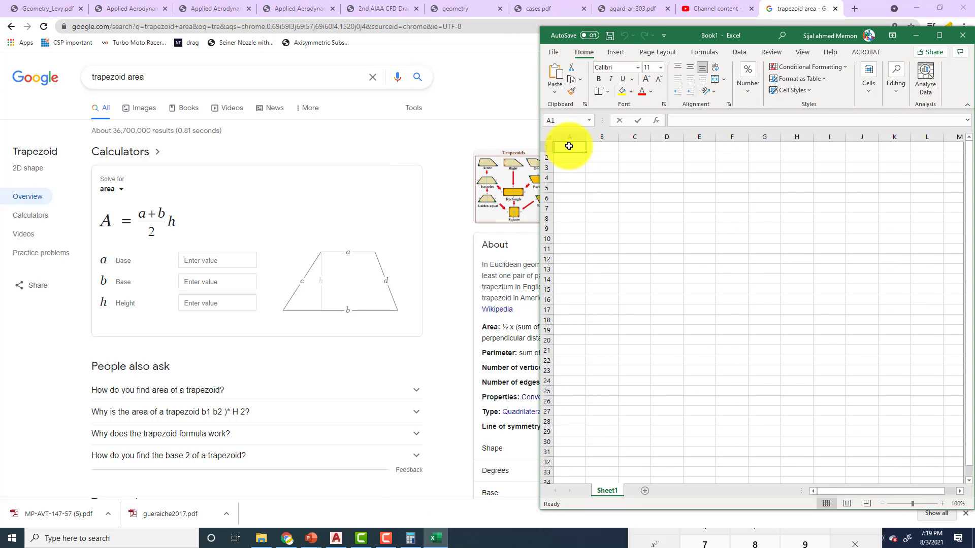
# Enter the labels Area1, Area2 and Area3 in cells A1 to A3 and select them
pyautogui.write('Area1')
pyautogui.press('Return')
pyautogui.write('Area1')
pyautogui.press('Return')
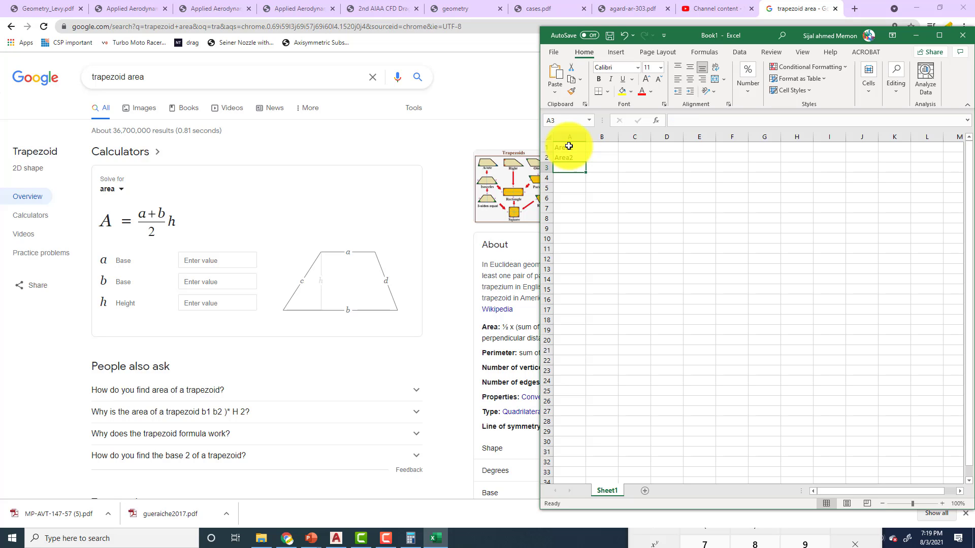
pyautogui.write('are')
pyautogui.press('BackSpace')
pyautogui.press('BackSpace')
pyautogui.press('BackSpace')
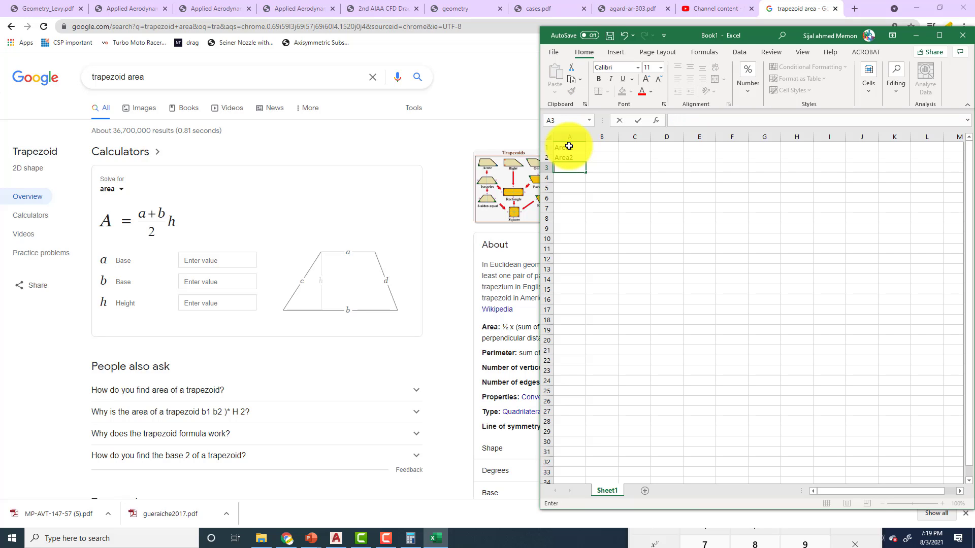
pyautogui.write('rea3')
pyautogui.press('Return')
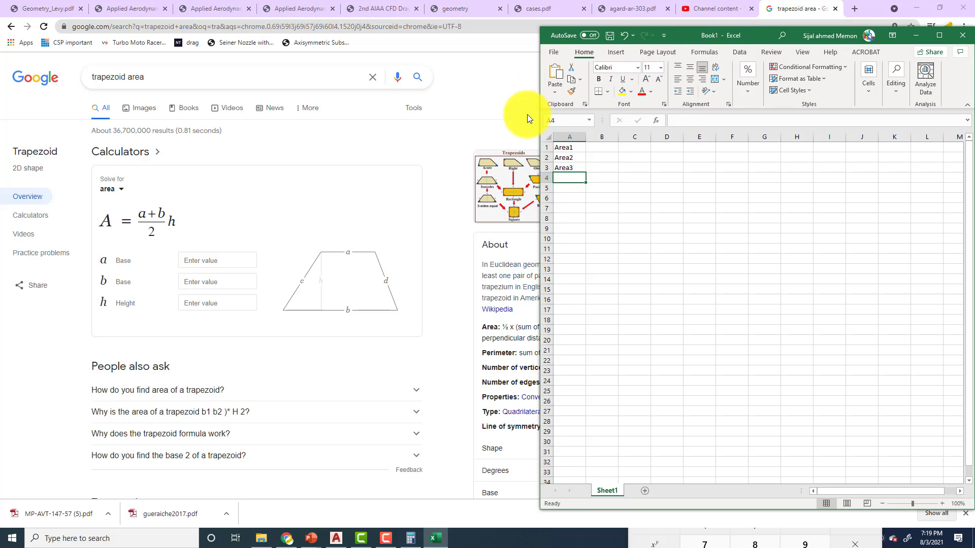
pyautogui.moveTo(563, 147); pyautogui.dragTo(566, 169)
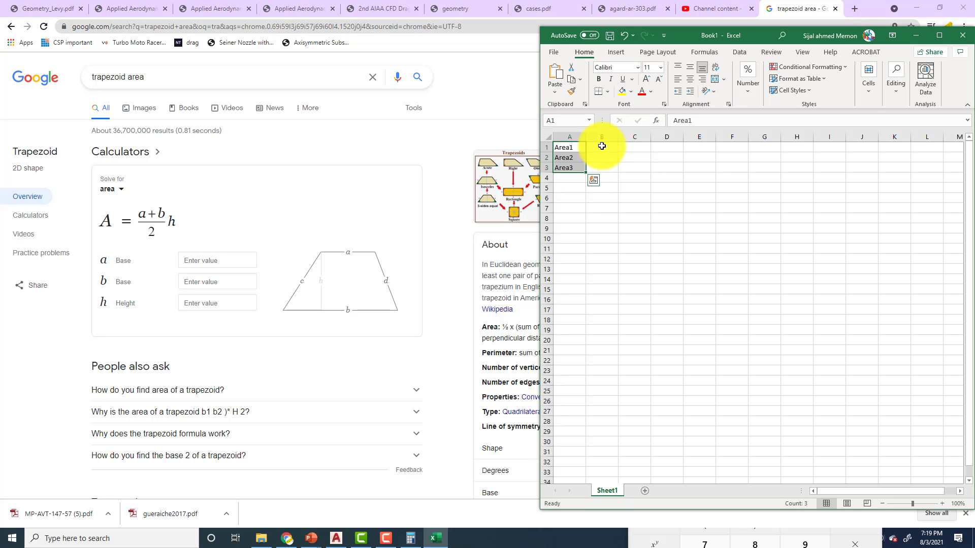
# Switch back to AutoCAD and add a horizontal dimension above the centre section from the centerline to the left fuselage side
pyautogui.click(915, 8)
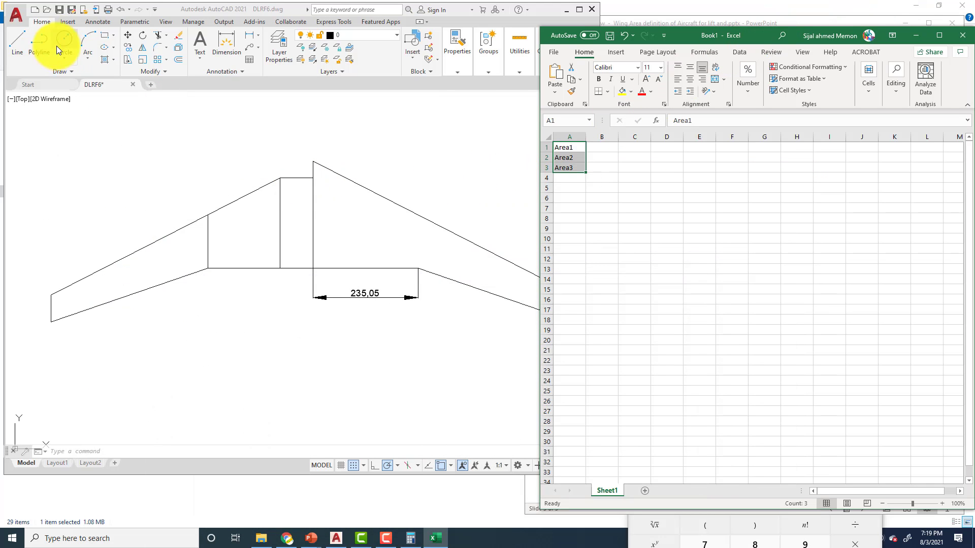
pyautogui.click(95, 26)
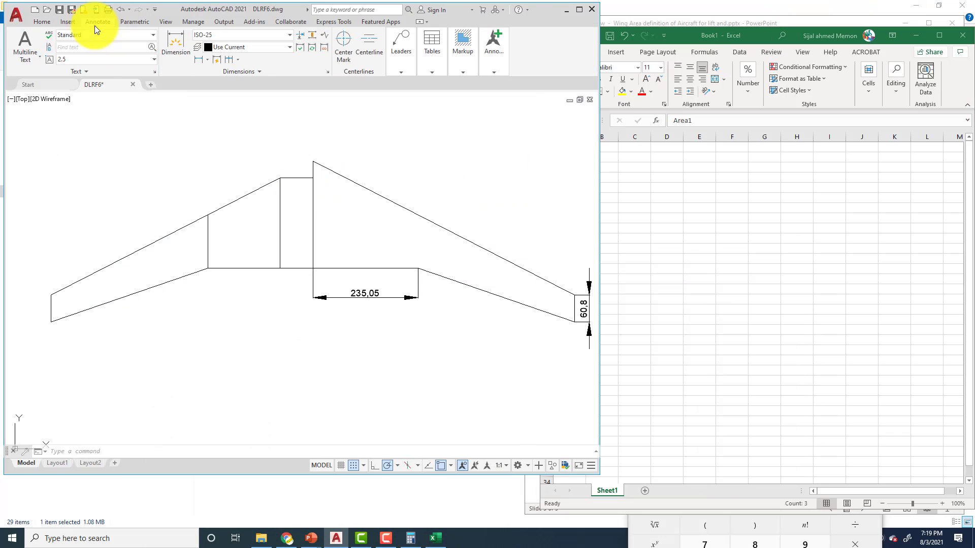
pyautogui.click(196, 65)
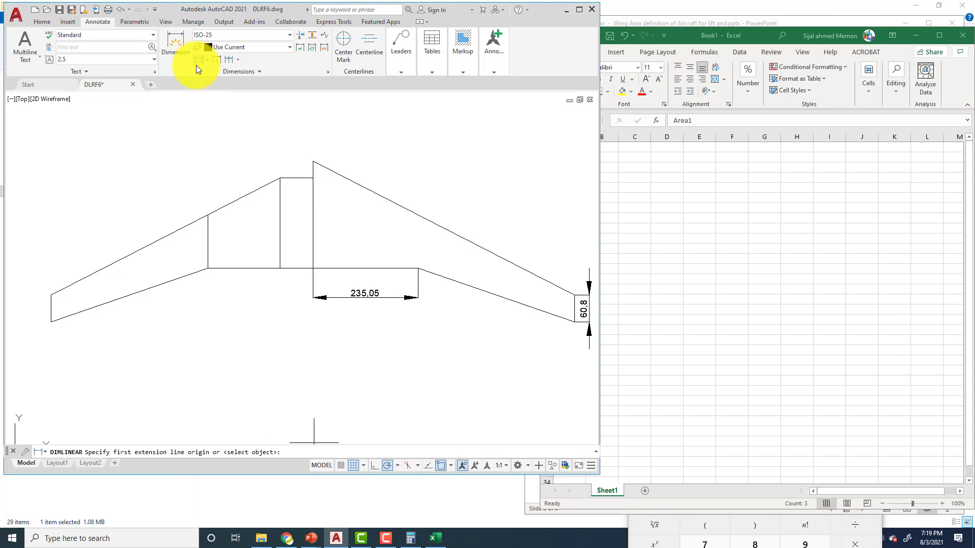
pyautogui.click(312, 176)
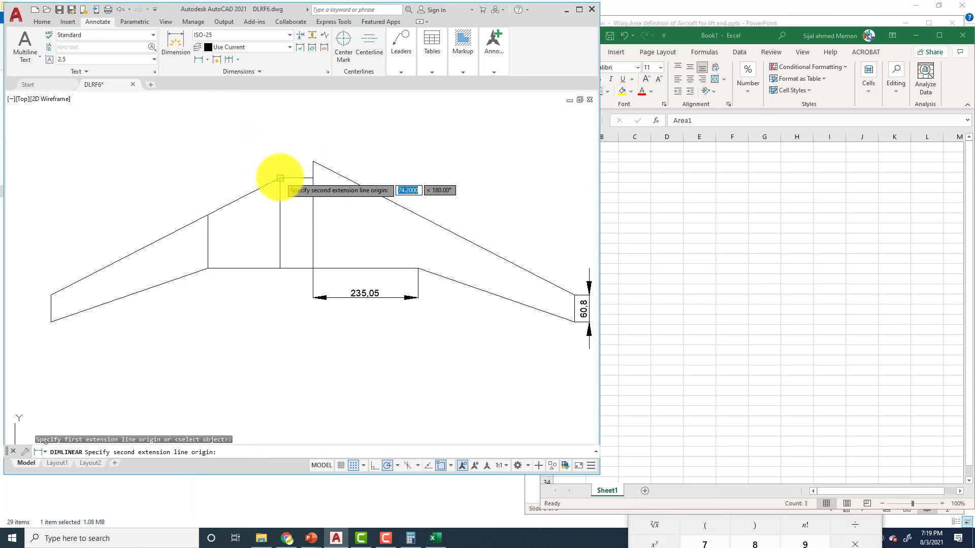
pyautogui.click(280, 178)
pyautogui.click(293, 152)
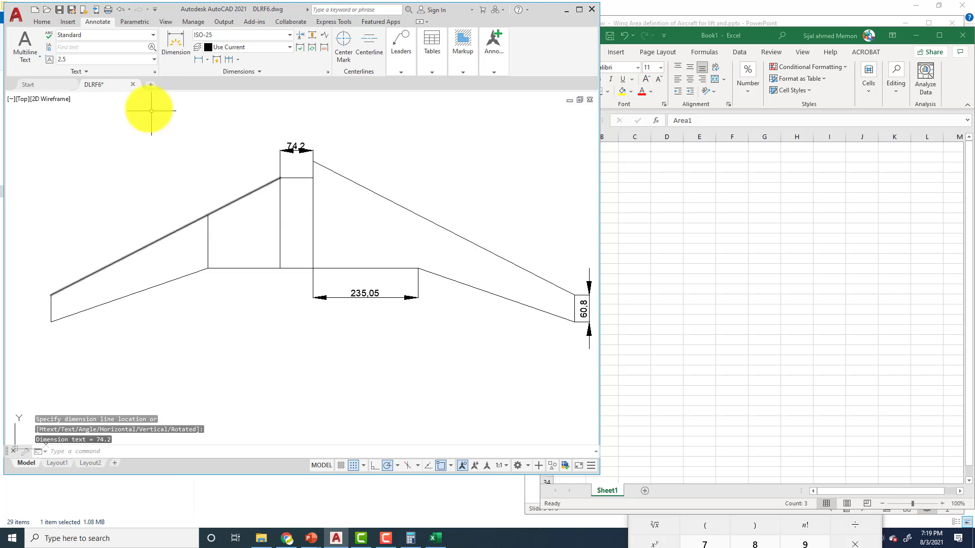
# Dimension the squared-off centre section's chord along the wing centerline, placing the dimension to its right
pyautogui.click(175, 45)
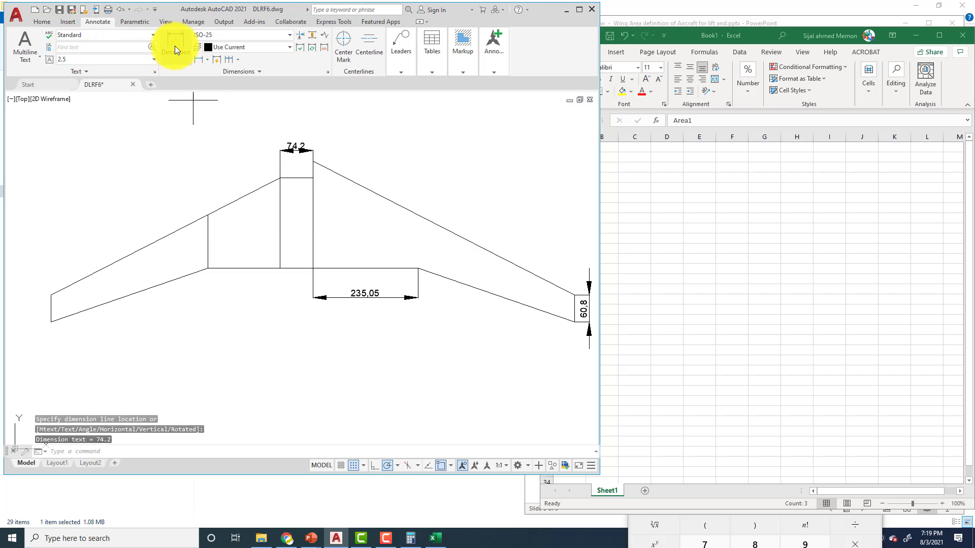
pyautogui.click(313, 178)
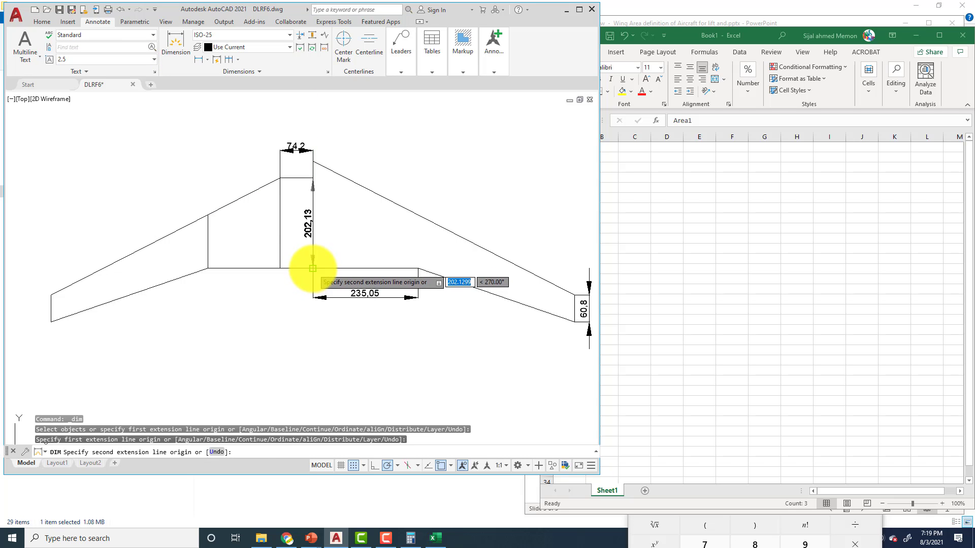
pyautogui.click(313, 268)
pyautogui.click(347, 245)
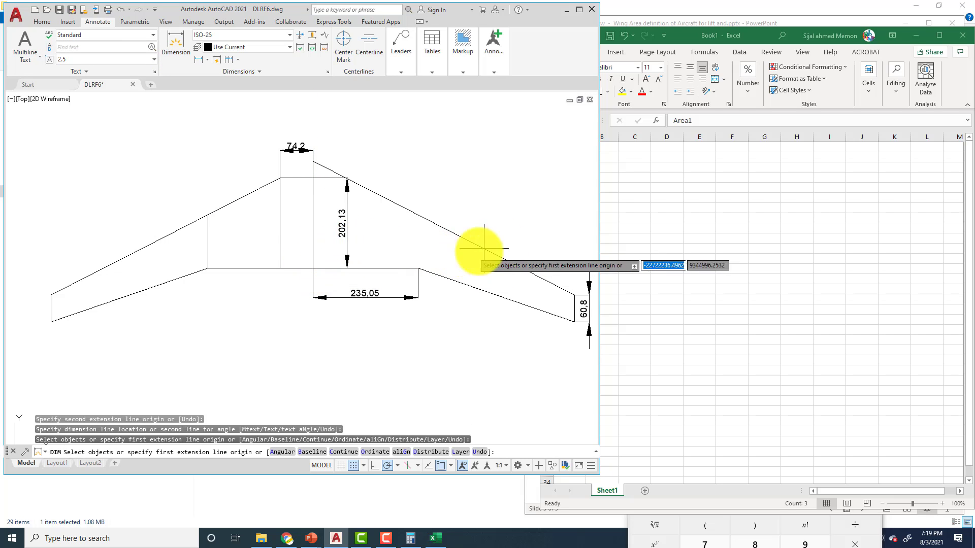
# Switch to the Excel workbook and enter the formula =74.2*202.13 in cell B1 for Area1
pyautogui.click(603, 148)
pyautogui.click(603, 148)
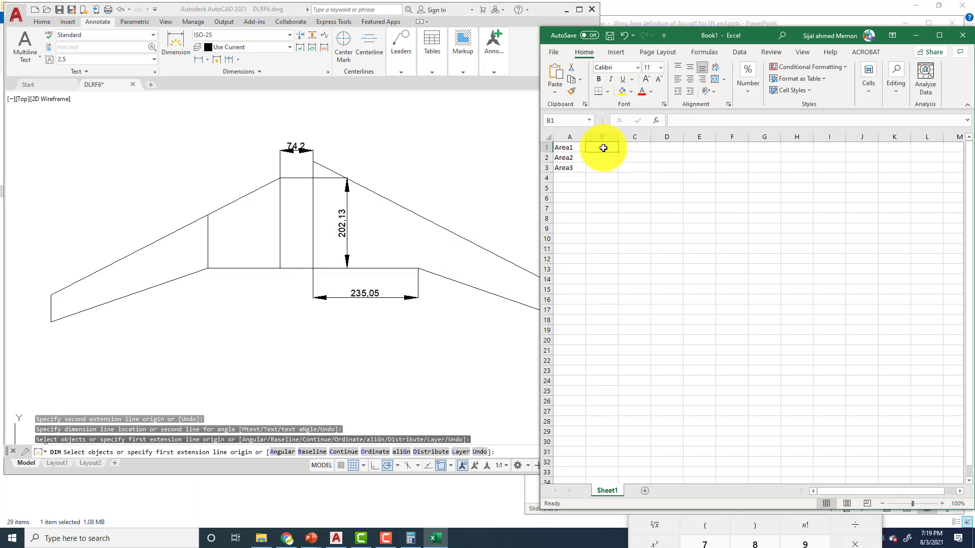
pyautogui.write('=')
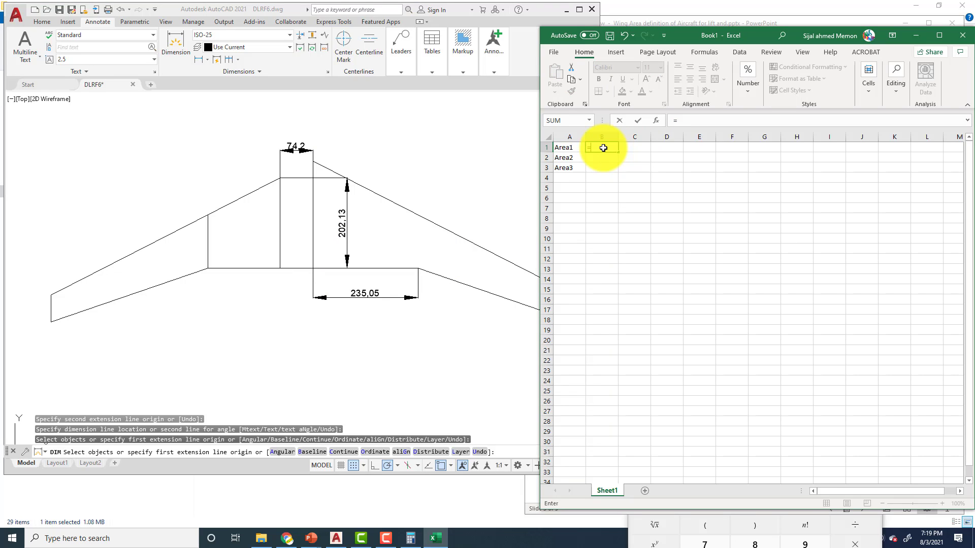
pyautogui.write('74.2*202.1')
pyautogui.press('Return')
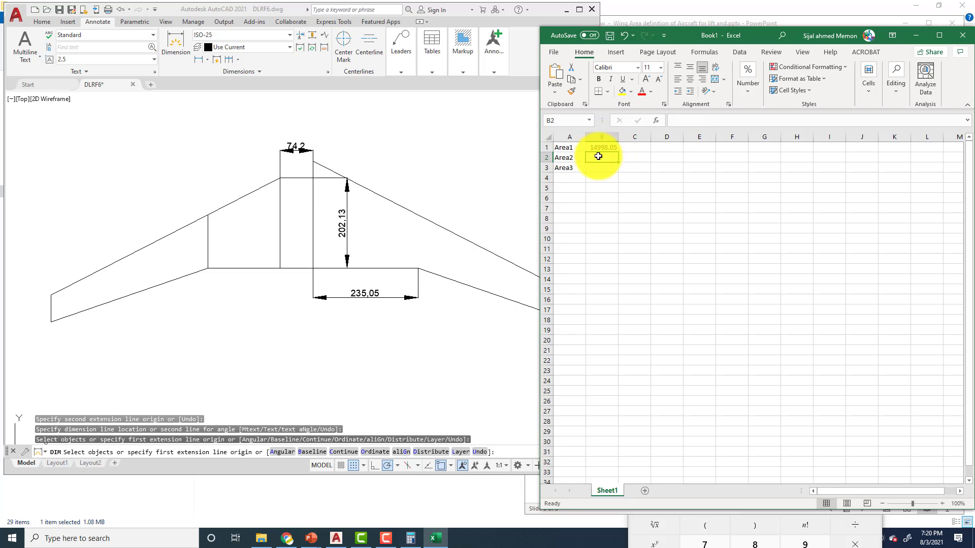
# Return to AutoCAD and add a vertical linear dimension to the left wing's kink chord, placing it inside the inner trapezoid
pyautogui.click(191, 56)
pyautogui.click(196, 60)
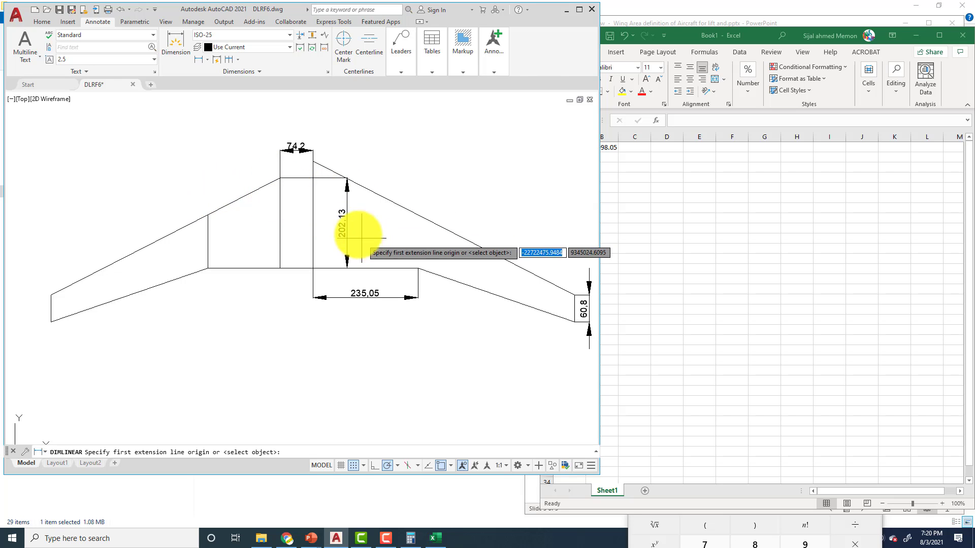
pyautogui.click(208, 215)
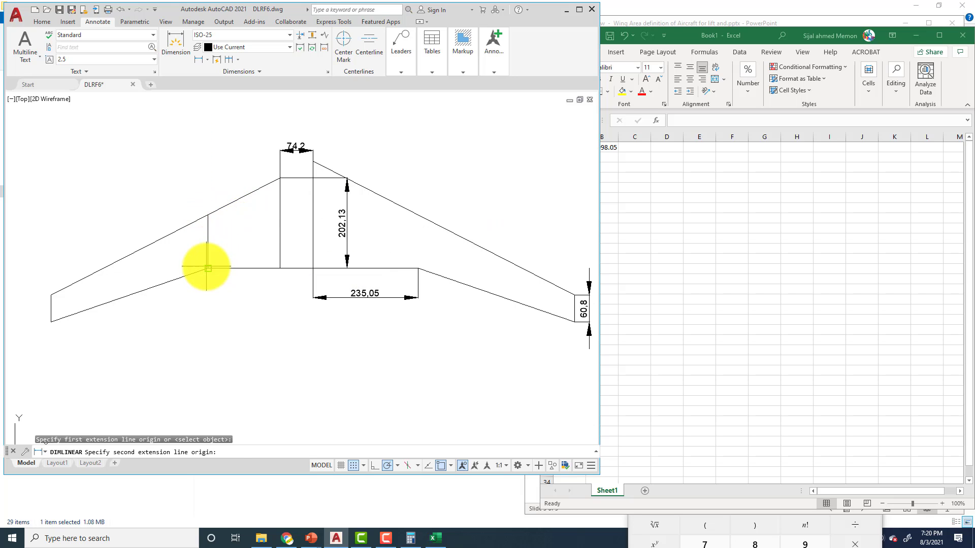
pyautogui.click(208, 269)
pyautogui.click(238, 244)
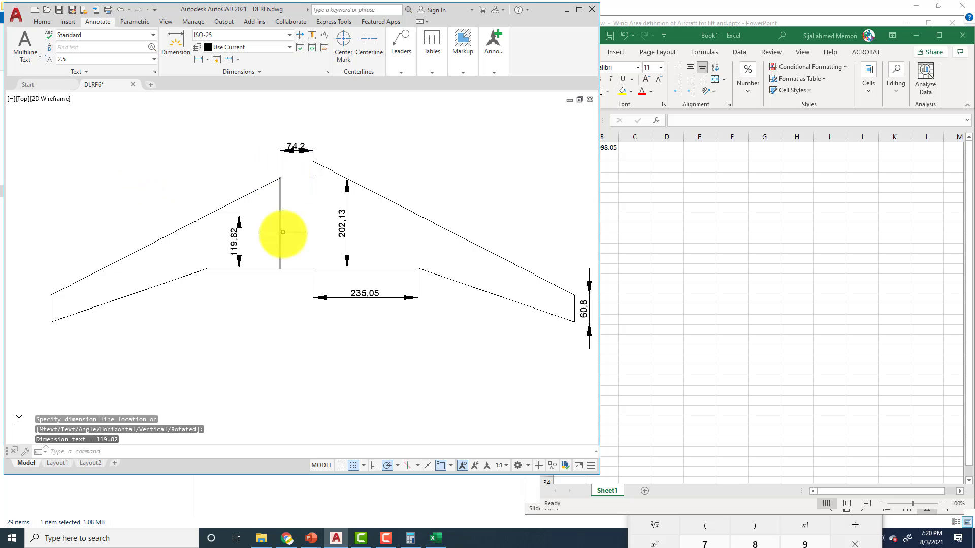
pyautogui.press('F9')
pyautogui.press('F9')
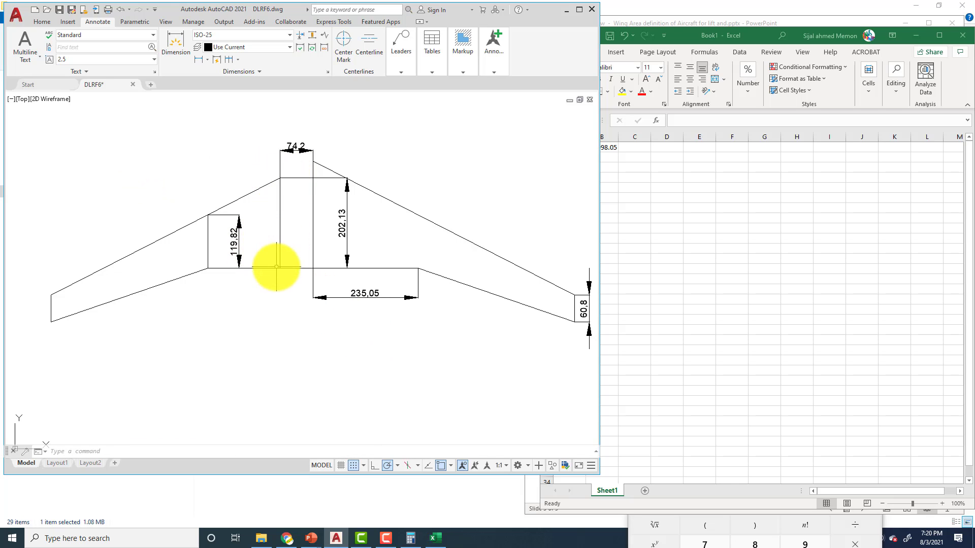
# Dimension the left inner trapezoid's spanwise width along the trailing edge, placing the dimension below it
pyautogui.click(205, 59)
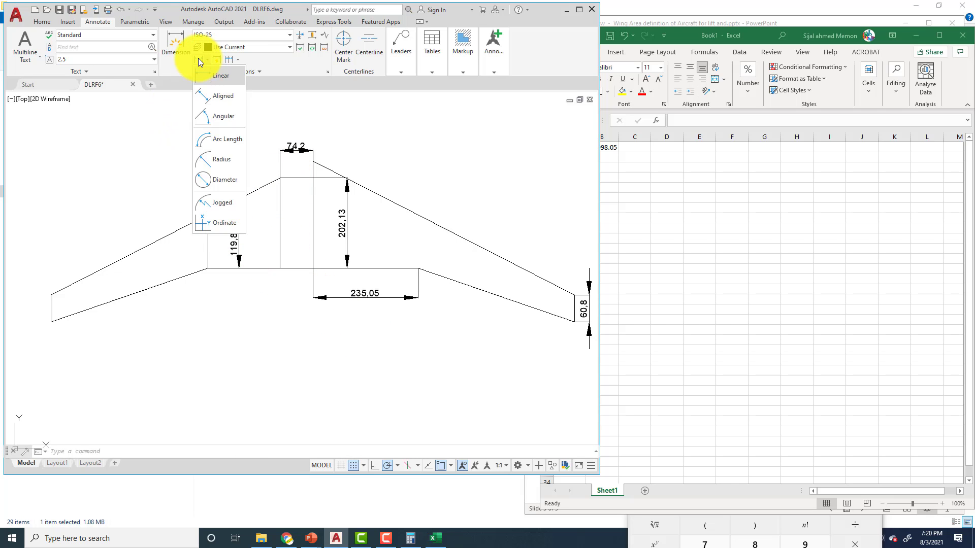
pyautogui.click(216, 92)
pyautogui.click(280, 268)
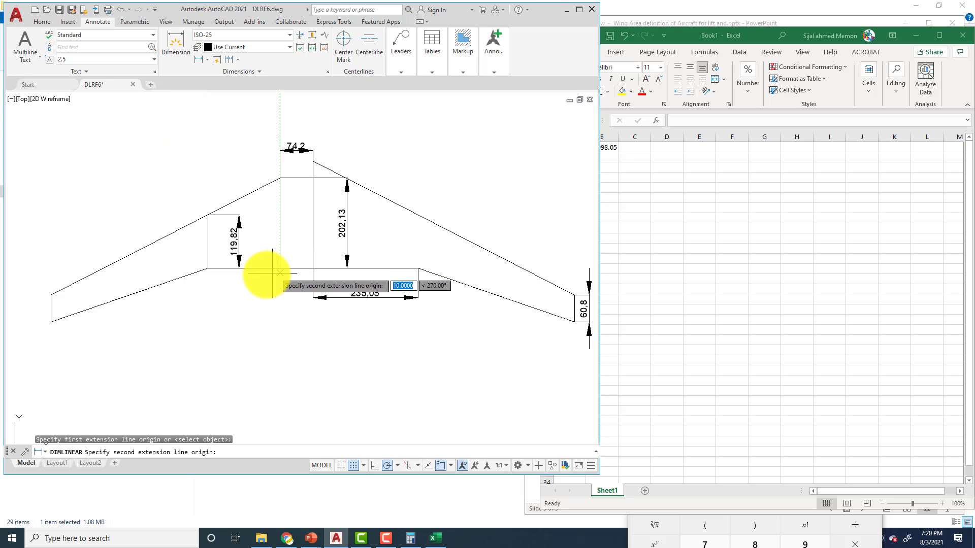
pyautogui.click(208, 268)
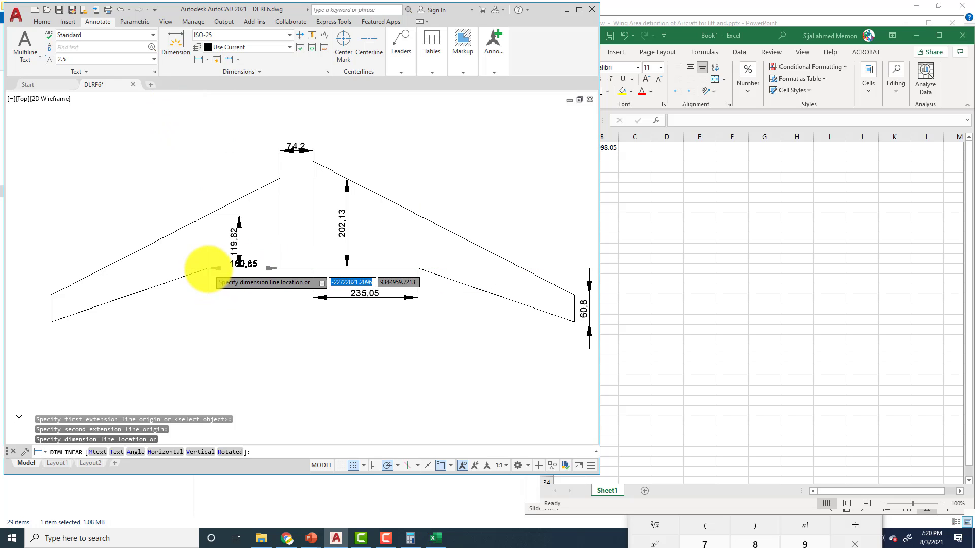
pyautogui.click(240, 297)
# Switch to Excel and enter the formula =((202.13+119.82)/2)*160.85 in cell B2 for Area2
pyautogui.click(607, 157)
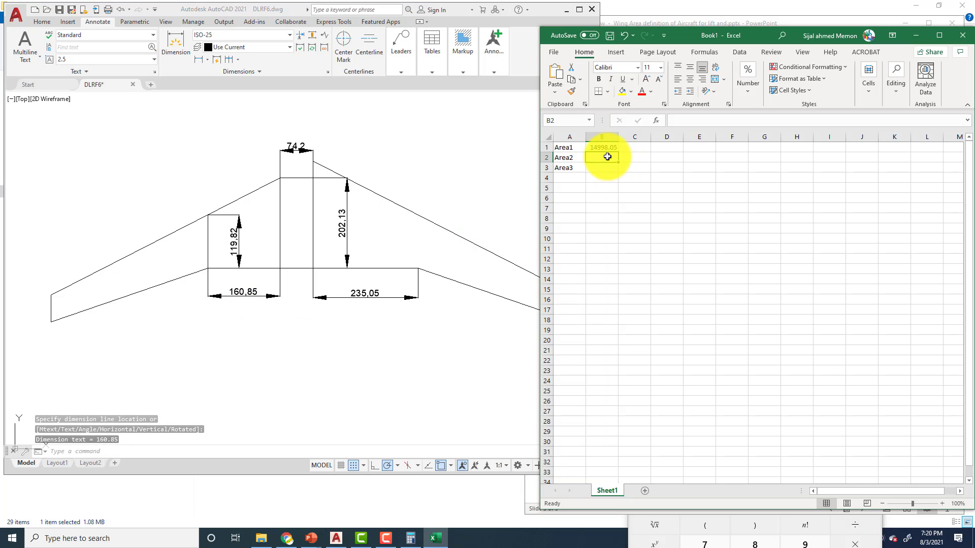
pyautogui.write('=((202.13+')
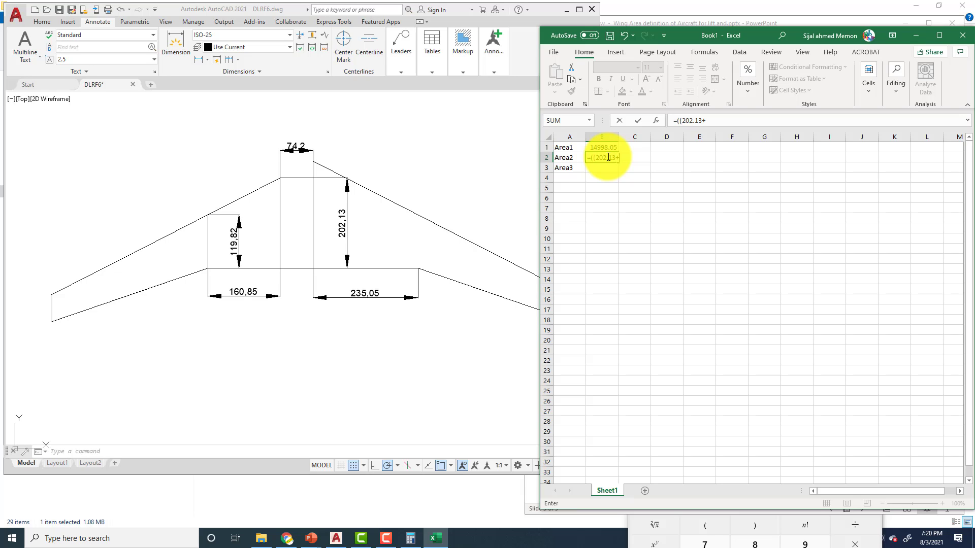
pyautogui.write('.82)/2)*160.85')
pyautogui.press('Return')
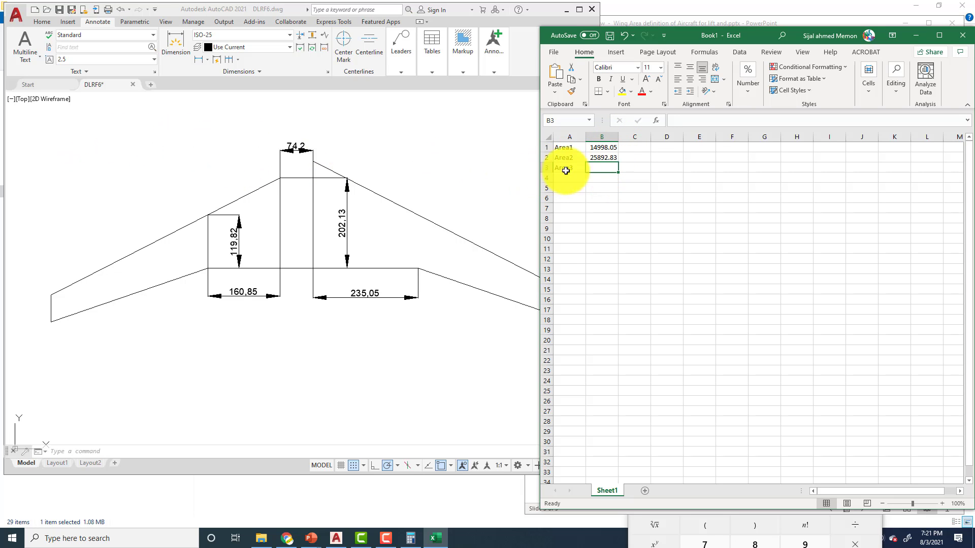
# Return to AutoCAD and add a vertical linear dimension to the left wing tip chord, placing it outboard of the tip
pyautogui.click(199, 55)
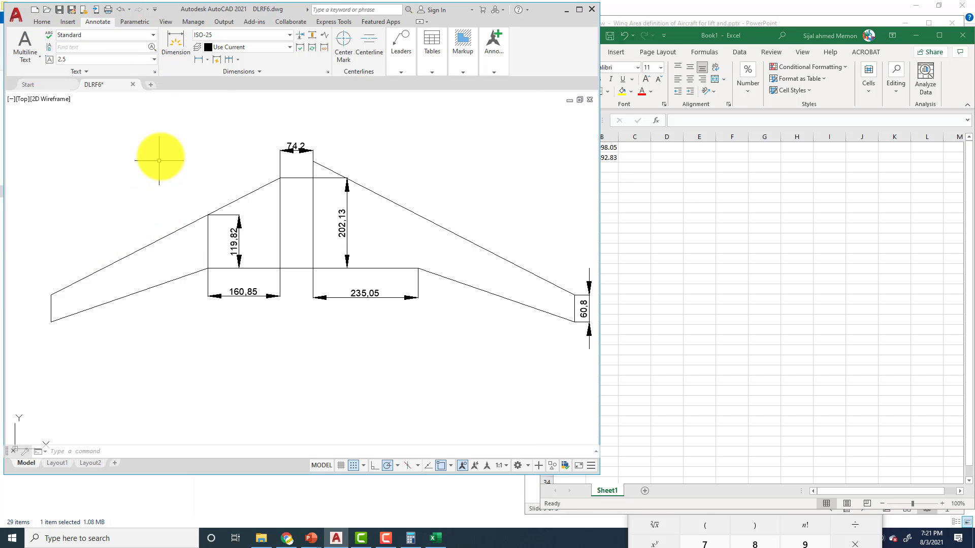
pyautogui.click(202, 60)
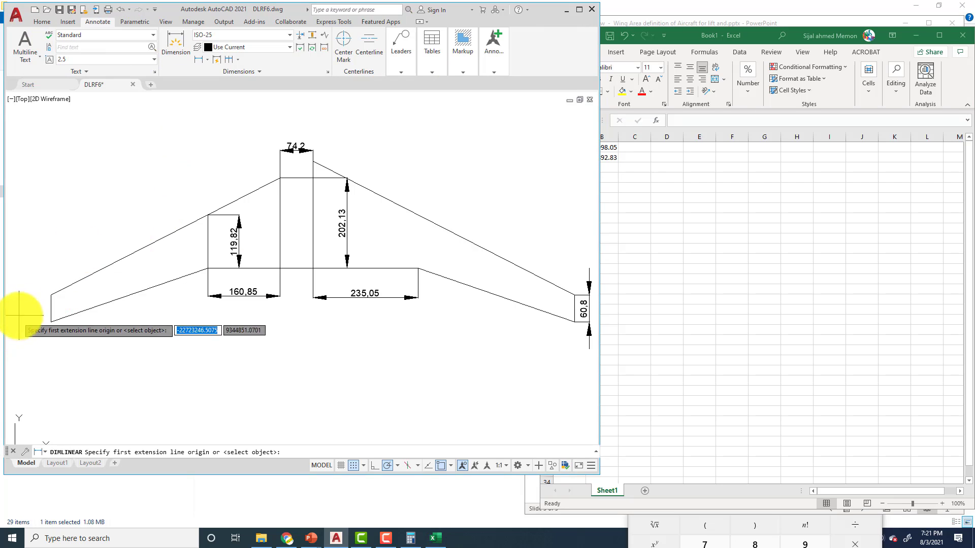
pyautogui.click(51, 294)
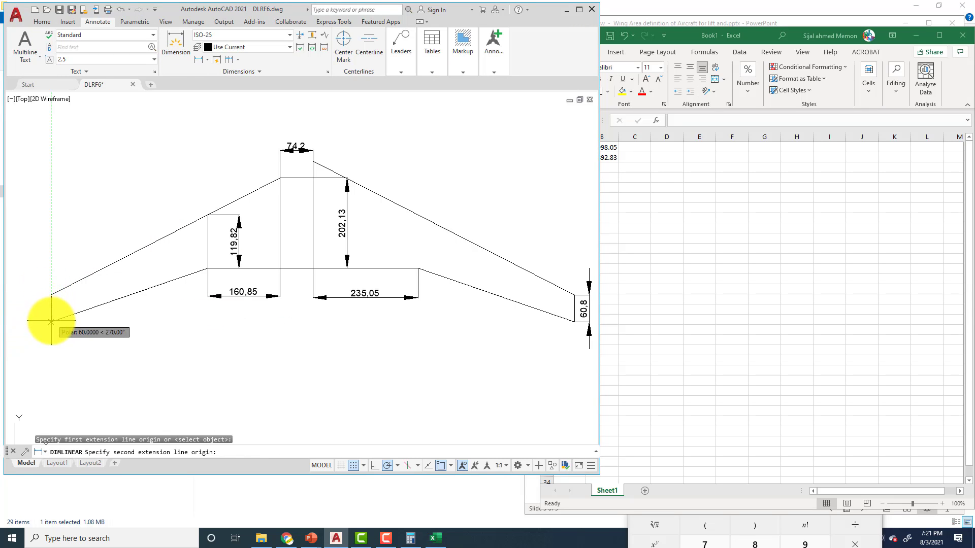
pyautogui.click(51, 321)
pyautogui.click(35, 315)
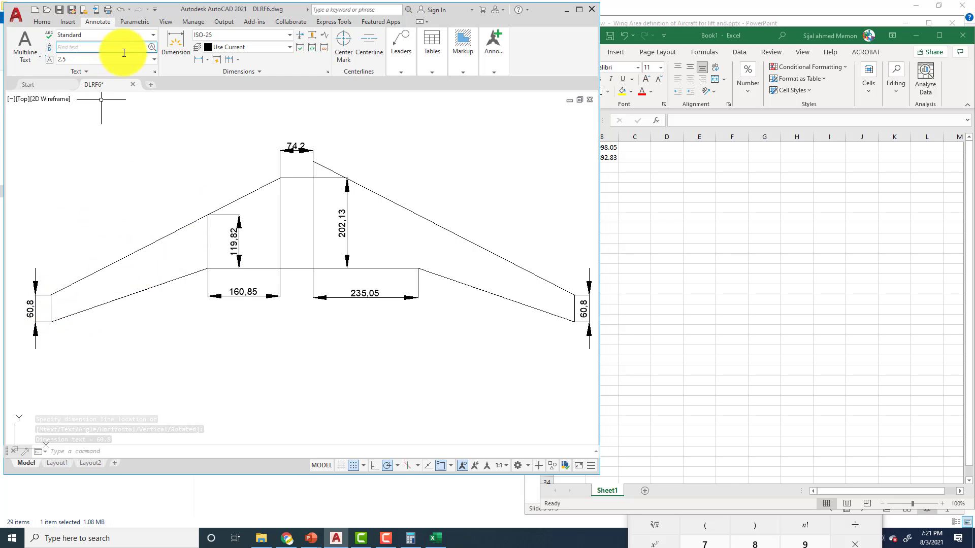
# Dimension the left outer trapezoid's spanwise width from the kink to the tip, placing the dimension below the wing
pyautogui.click(199, 60)
pyautogui.click(210, 214)
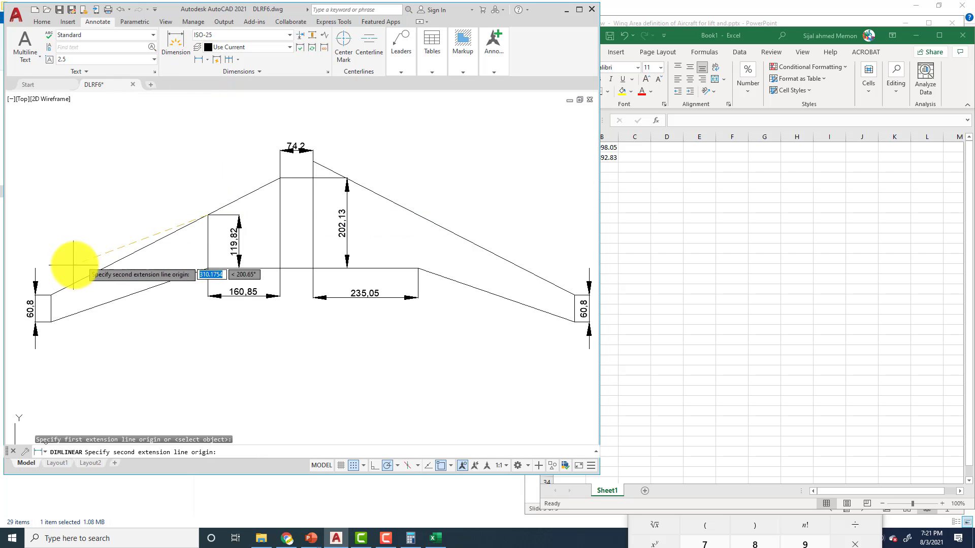
pyautogui.click(49, 295)
pyautogui.click(103, 355)
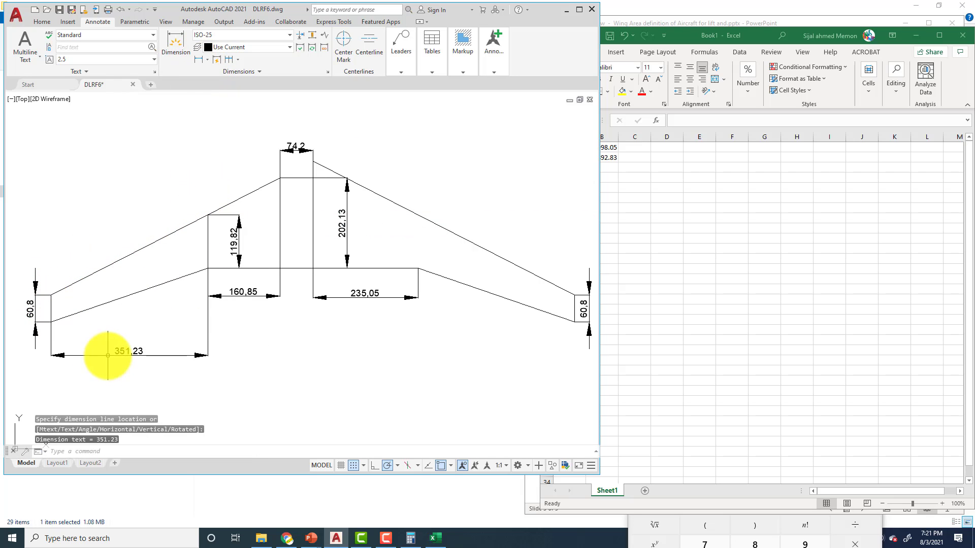
# Switch to Excel and enter the formula =((119.82+60.8)/2)*351.23 in cell B3 for Area3
pyautogui.click(608, 169)
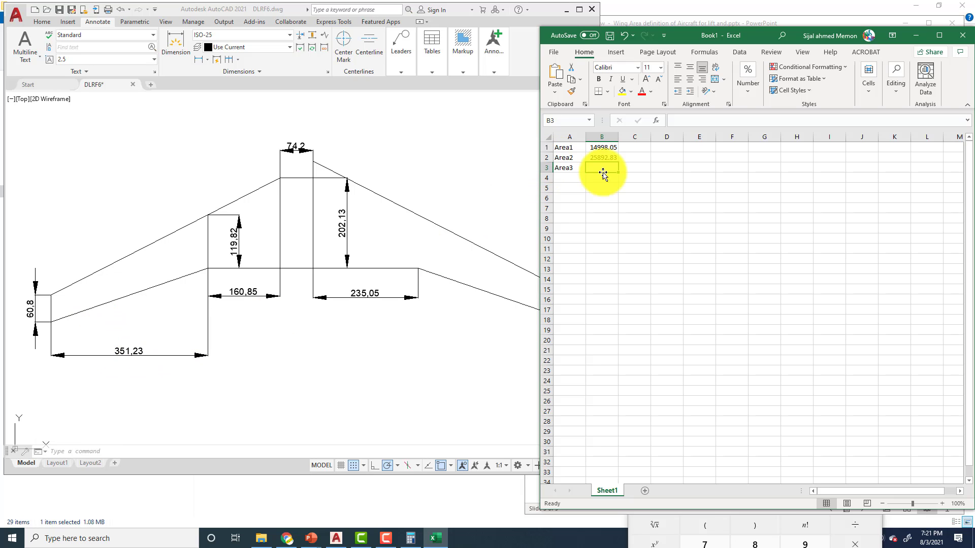
pyautogui.write('=')
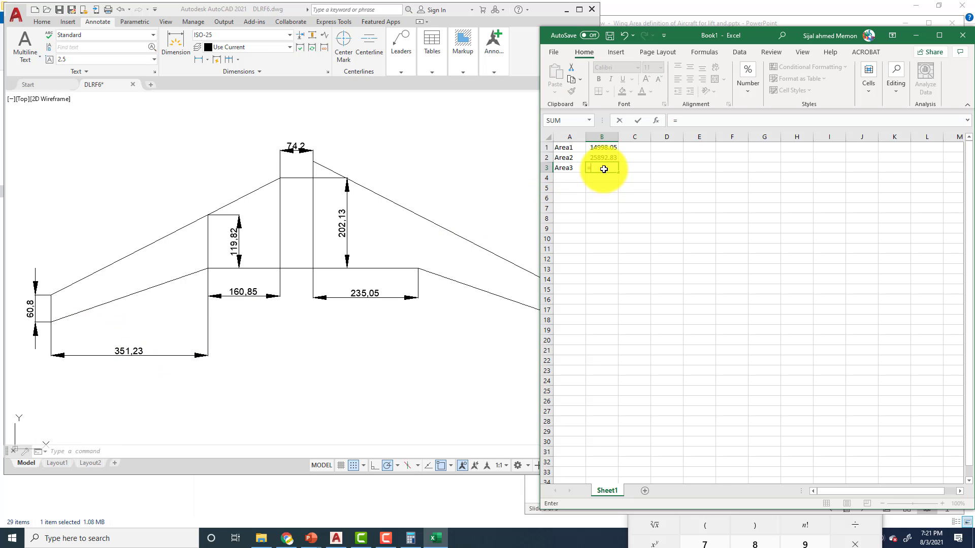
pyautogui.write('((119.82+60.8)/2)*')
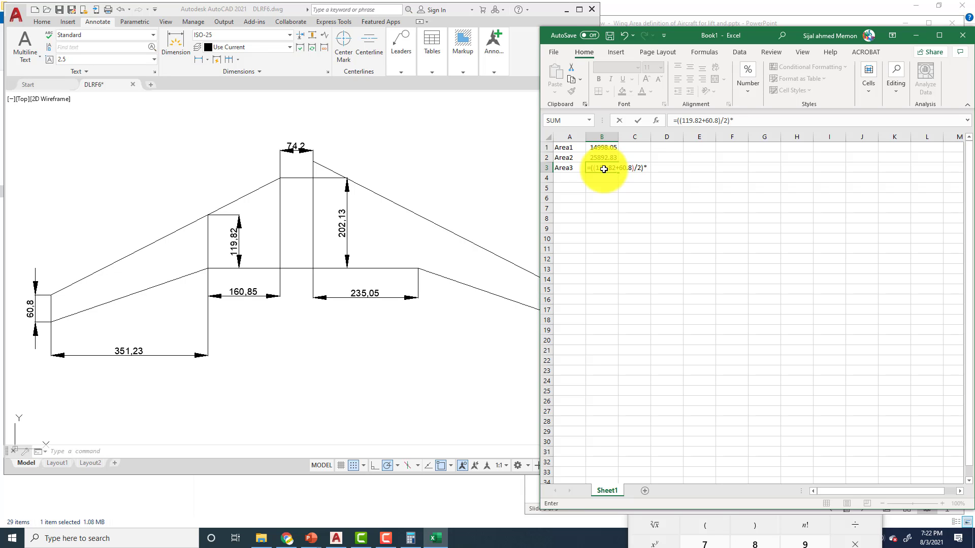
pyautogui.write('351.23')
pyautogui.press('Return')
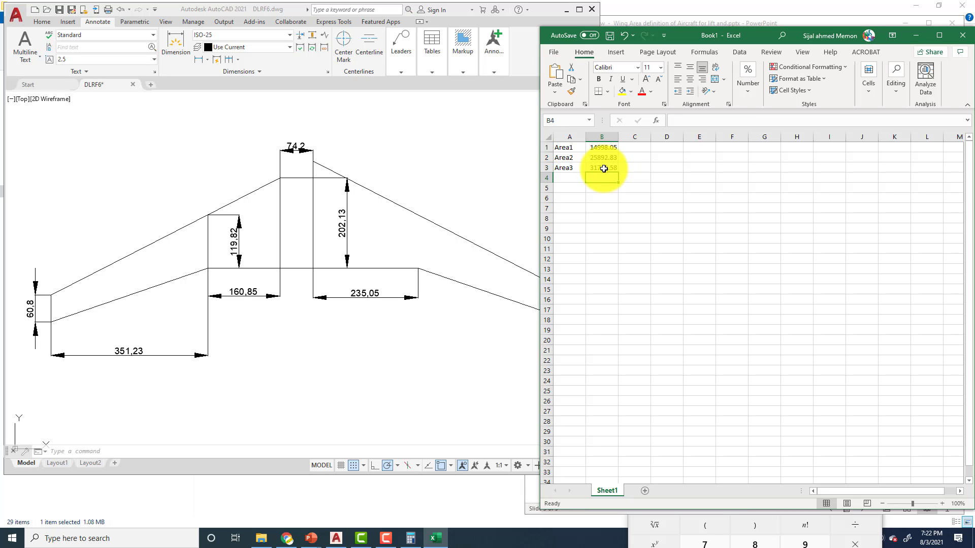
# Total the three areas in cell B4 with a SUM of B1:B3 and select the result
pyautogui.write('=summ')
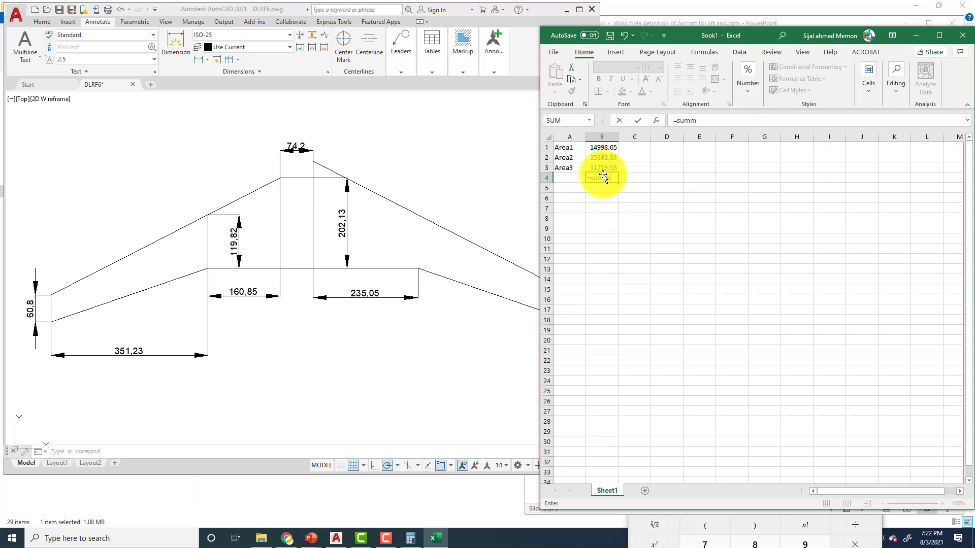
pyautogui.press('BackSpace')
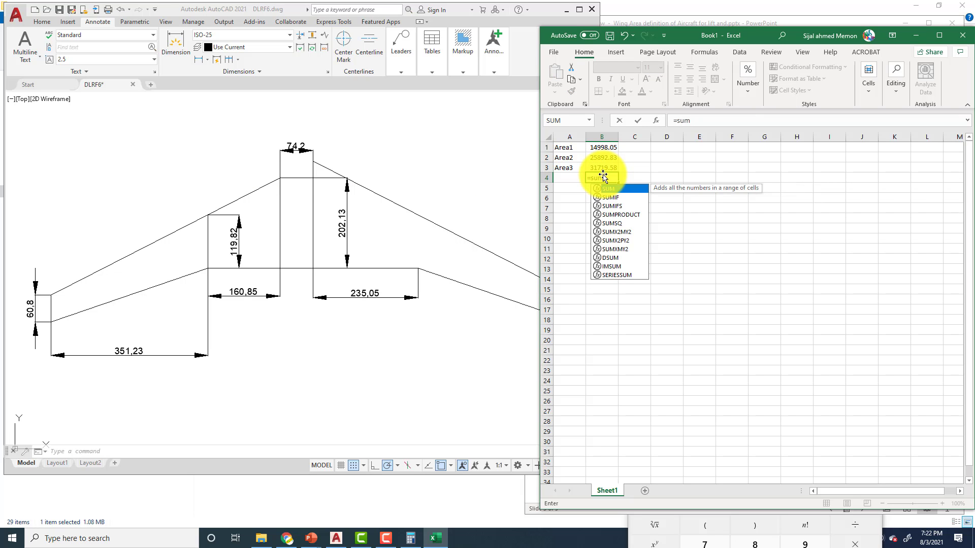
pyautogui.write('(')
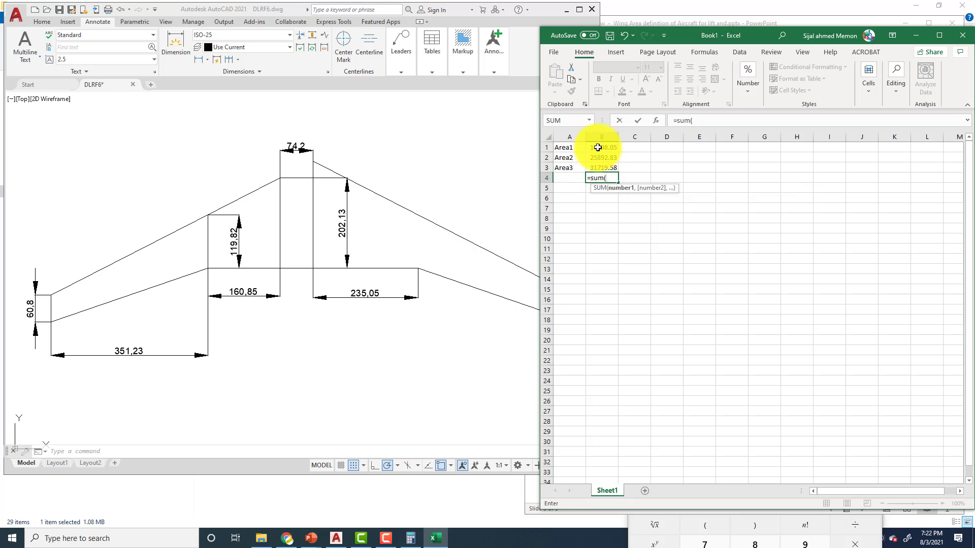
pyautogui.moveTo(595, 145); pyautogui.dragTo(597, 162)
pyautogui.press('Return')
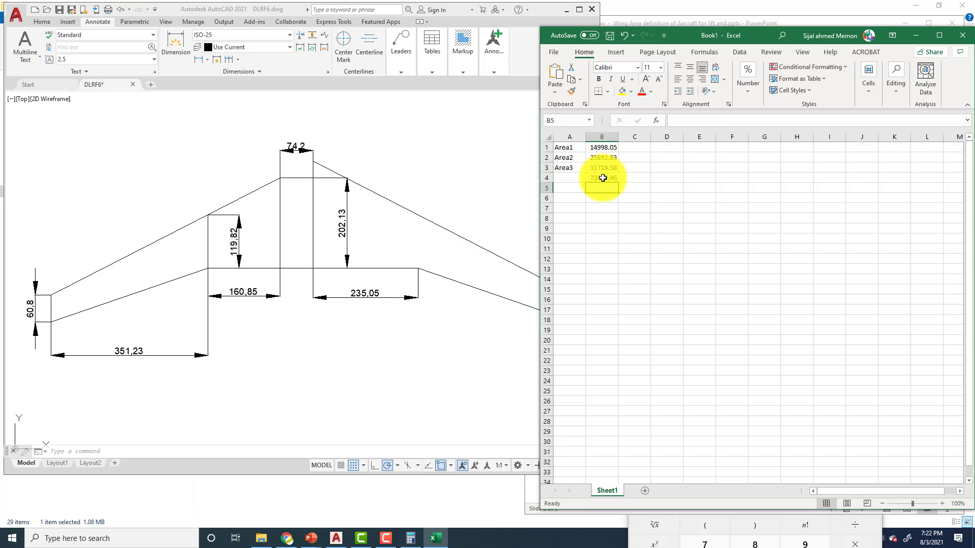
pyautogui.click(603, 178)
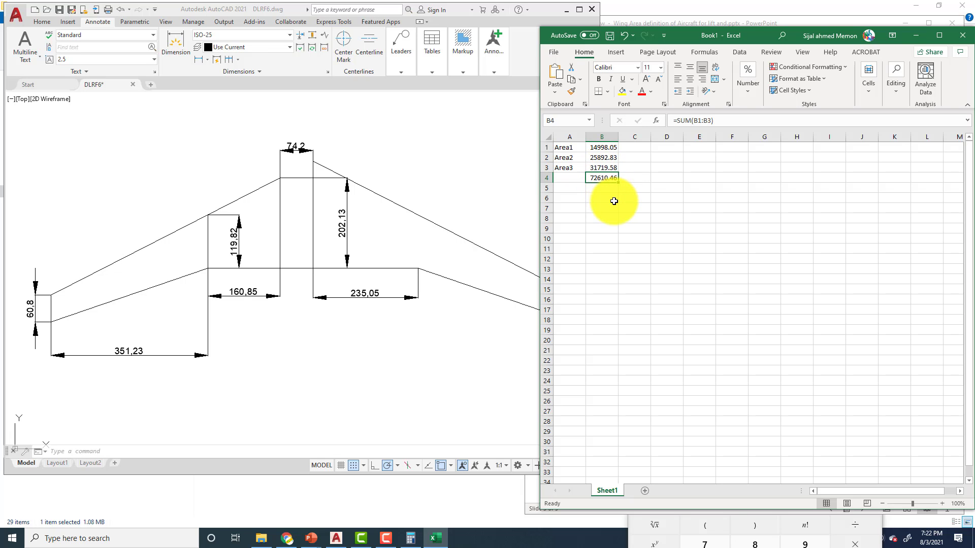
# Switch to Chrome and find the half model reference area on the DLR-F6 geometry page
pyautogui.click(287, 538)
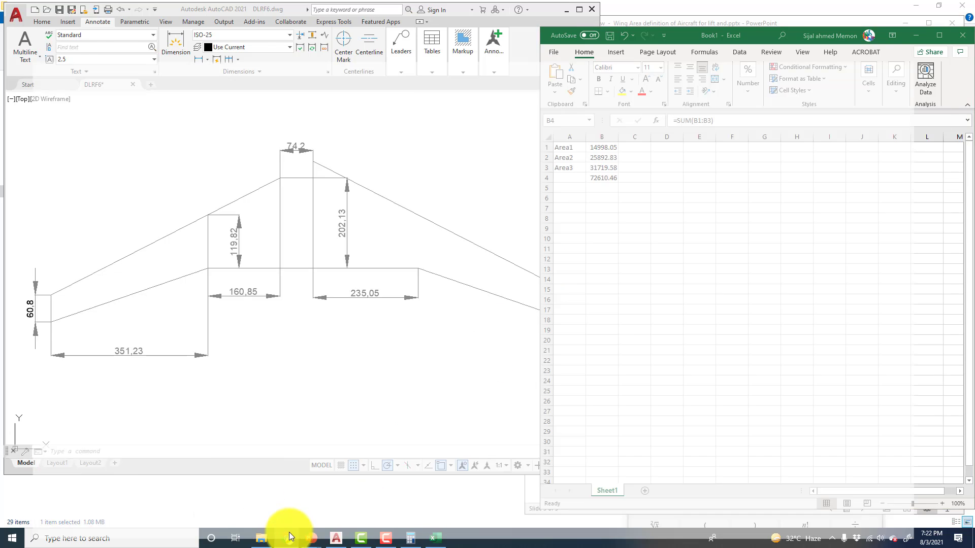
pyautogui.click(31, 8)
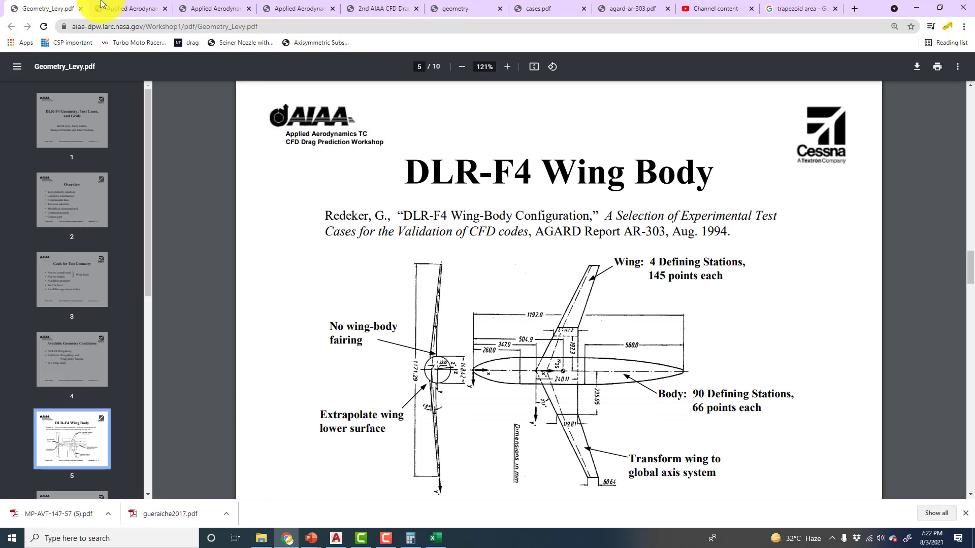
pyautogui.click(127, 5)
pyautogui.click(203, 6)
pyautogui.click(303, 5)
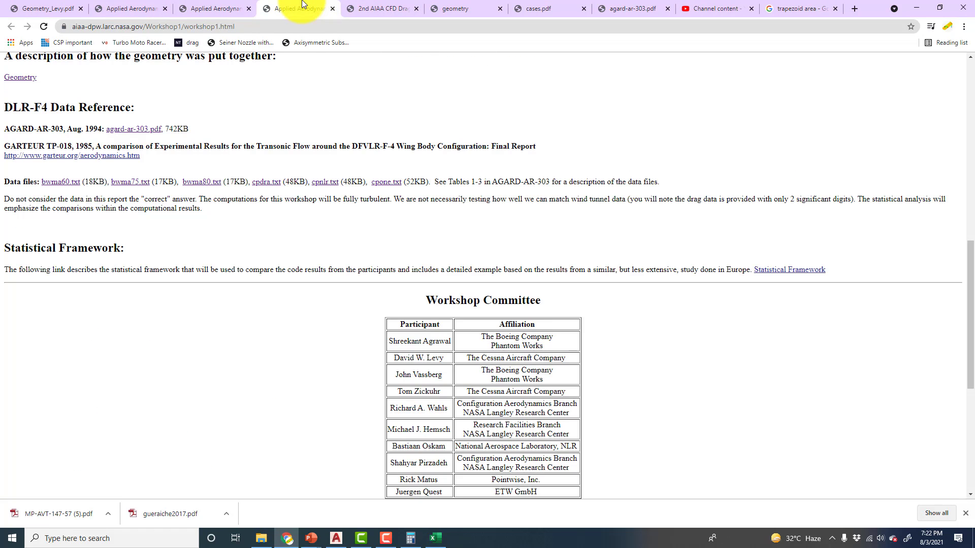
pyautogui.click(380, 6)
pyautogui.scroll(-1, 145, 361)
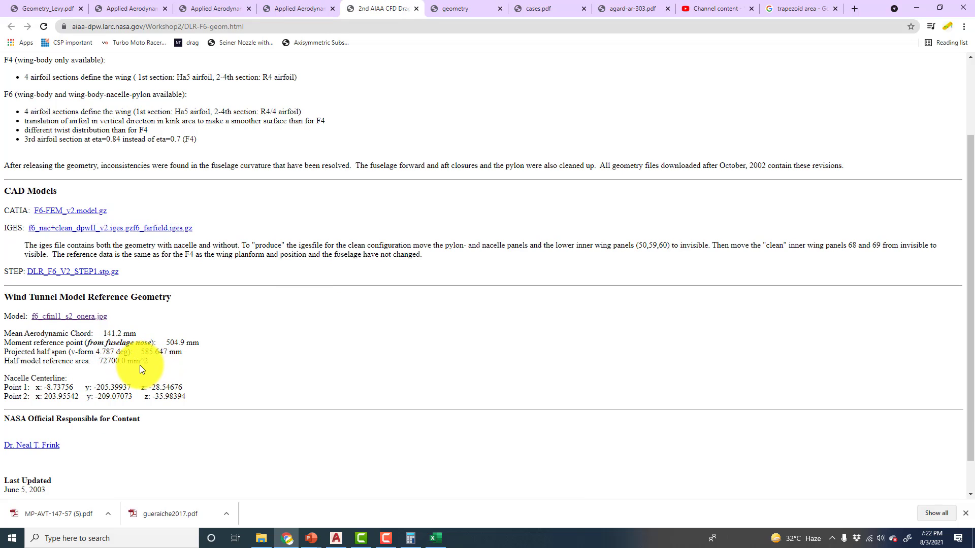
# Bring up Calculator over the page and multiply the half model reference area, 72700, by 2
pyautogui.click(410, 539)
pyautogui.moveTo(726, 357); pyautogui.dragTo(657, 168)
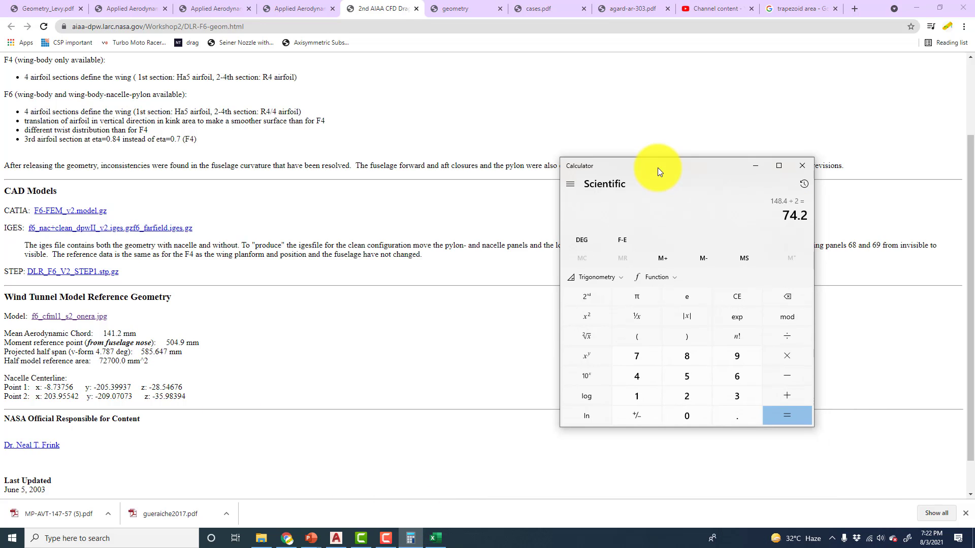
pyautogui.write('72700')
pyautogui.write('*2')
pyautogui.press('Return')
pyautogui.write('72')
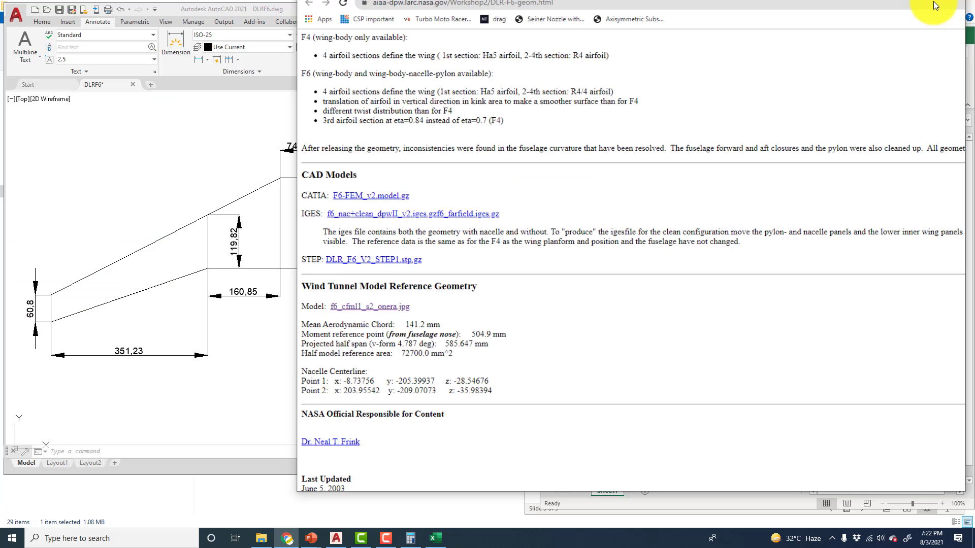
# Restore the Chrome window to a smaller size and narrow it so the geometry page sits beside the Excel sheet
pyautogui.moveTo(541, 8)
pyautogui.mouseDown()
pyautogui.moveTo(537, 47)
pyautogui.moveTo(541, 22)
pyautogui.mouseUp()
pyautogui.moveTo(872, 3); pyautogui.dragTo(562, 22)
pyautogui.click(803, 165)
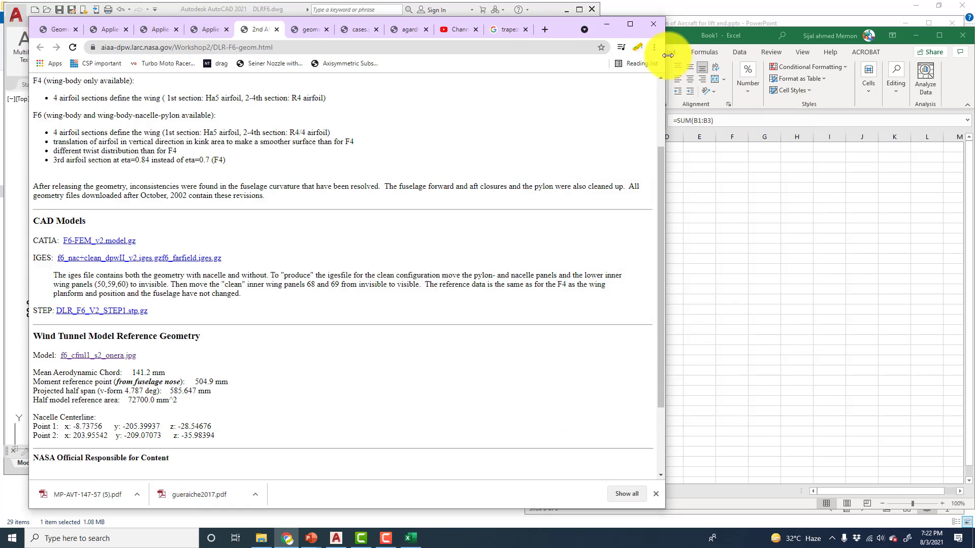
pyautogui.moveTo(664, 48); pyautogui.dragTo(399, 52)
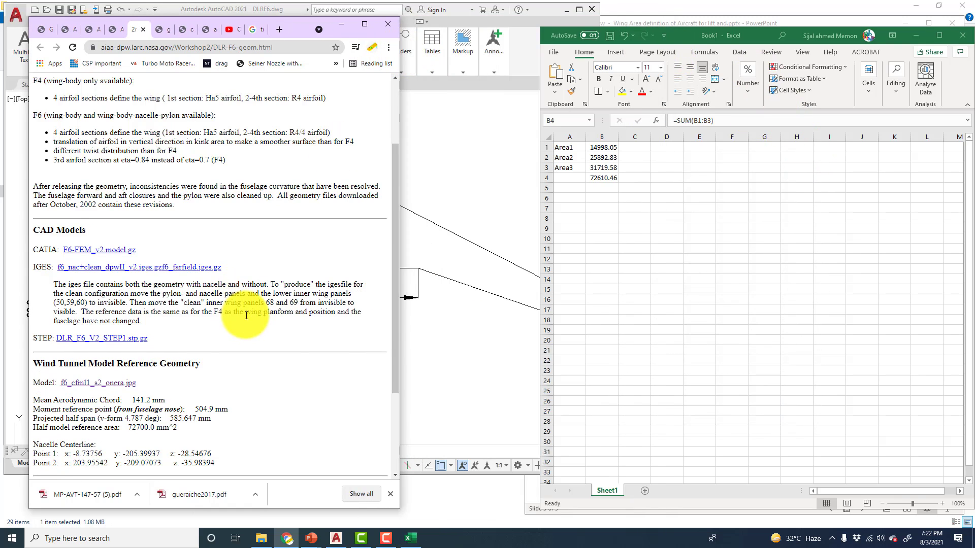
# Enlarge the geometry page to 150% and compare its half model reference area with the summed area in Excel cell B4
pyautogui.keyDown('ctrl'); pyautogui.scroll(3, 246, 316); pyautogui.keyUp('ctrl')
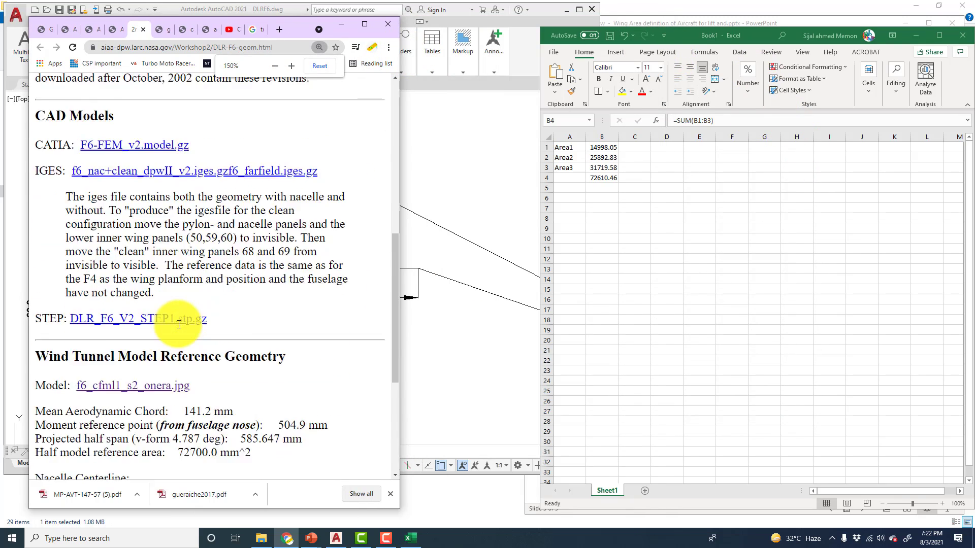
pyautogui.scroll(-3, 214, 325)
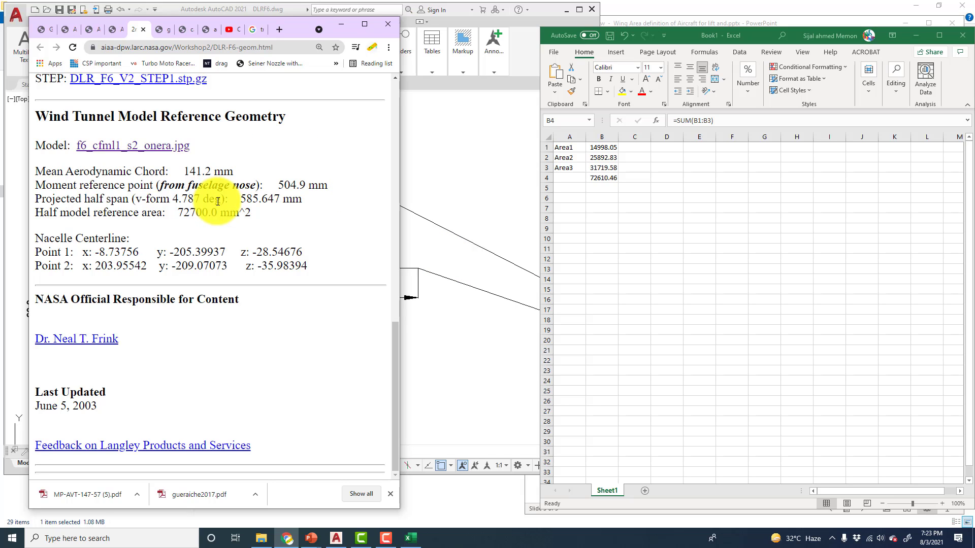
pyautogui.click(600, 177)
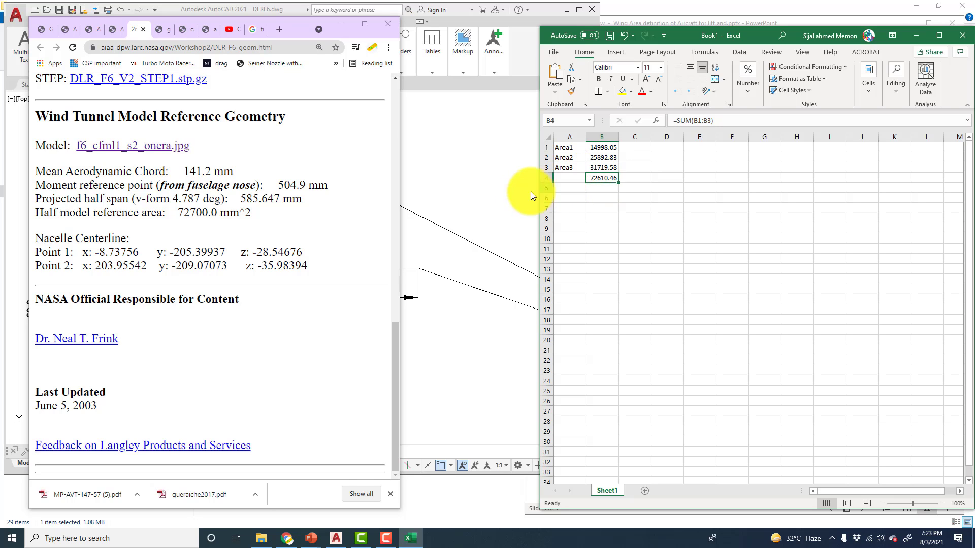
# Minimize Chrome, switch to the PowerPoint slide show and go back to the slide comparing the wing area definitions
pyautogui.click(344, 26)
pyautogui.moveTo(313, 540)
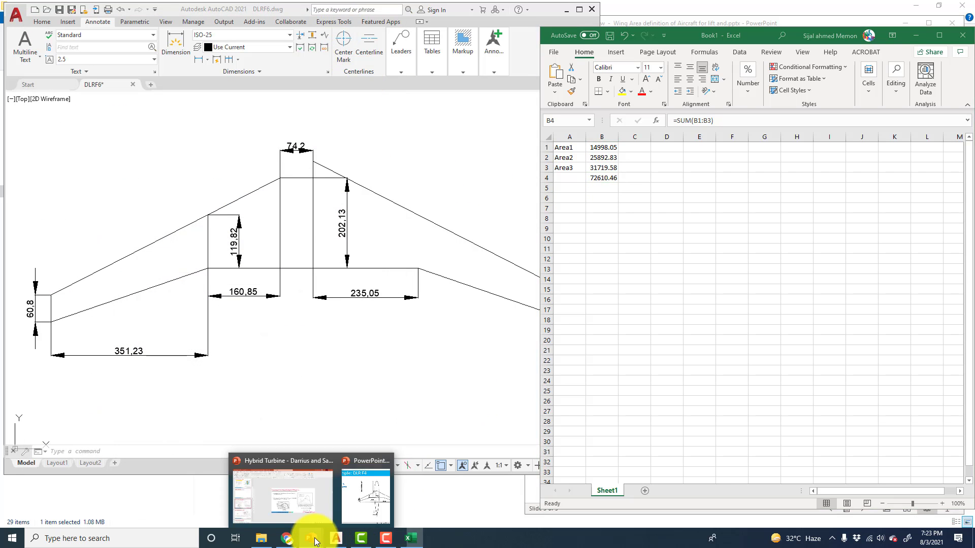
pyautogui.click(363, 492)
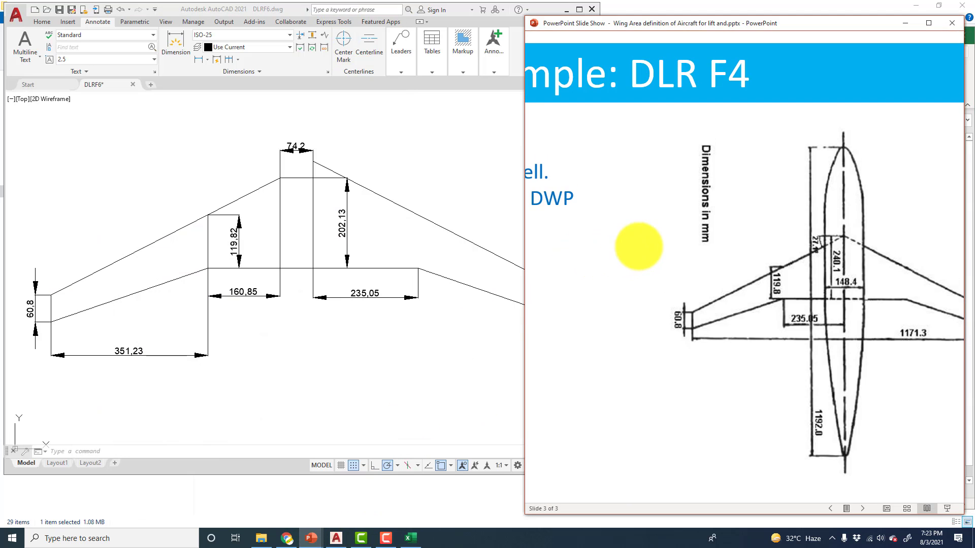
pyautogui.scroll(1, 710, 248)
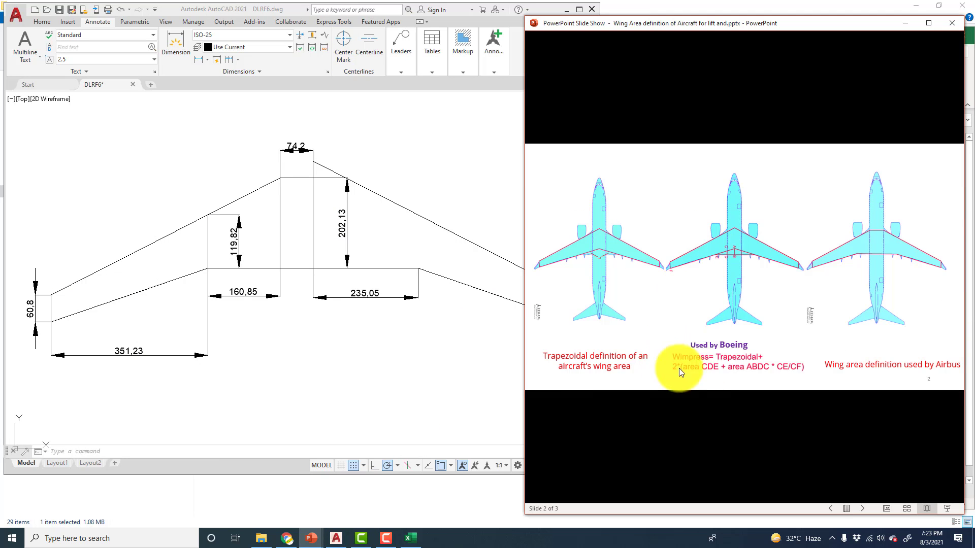